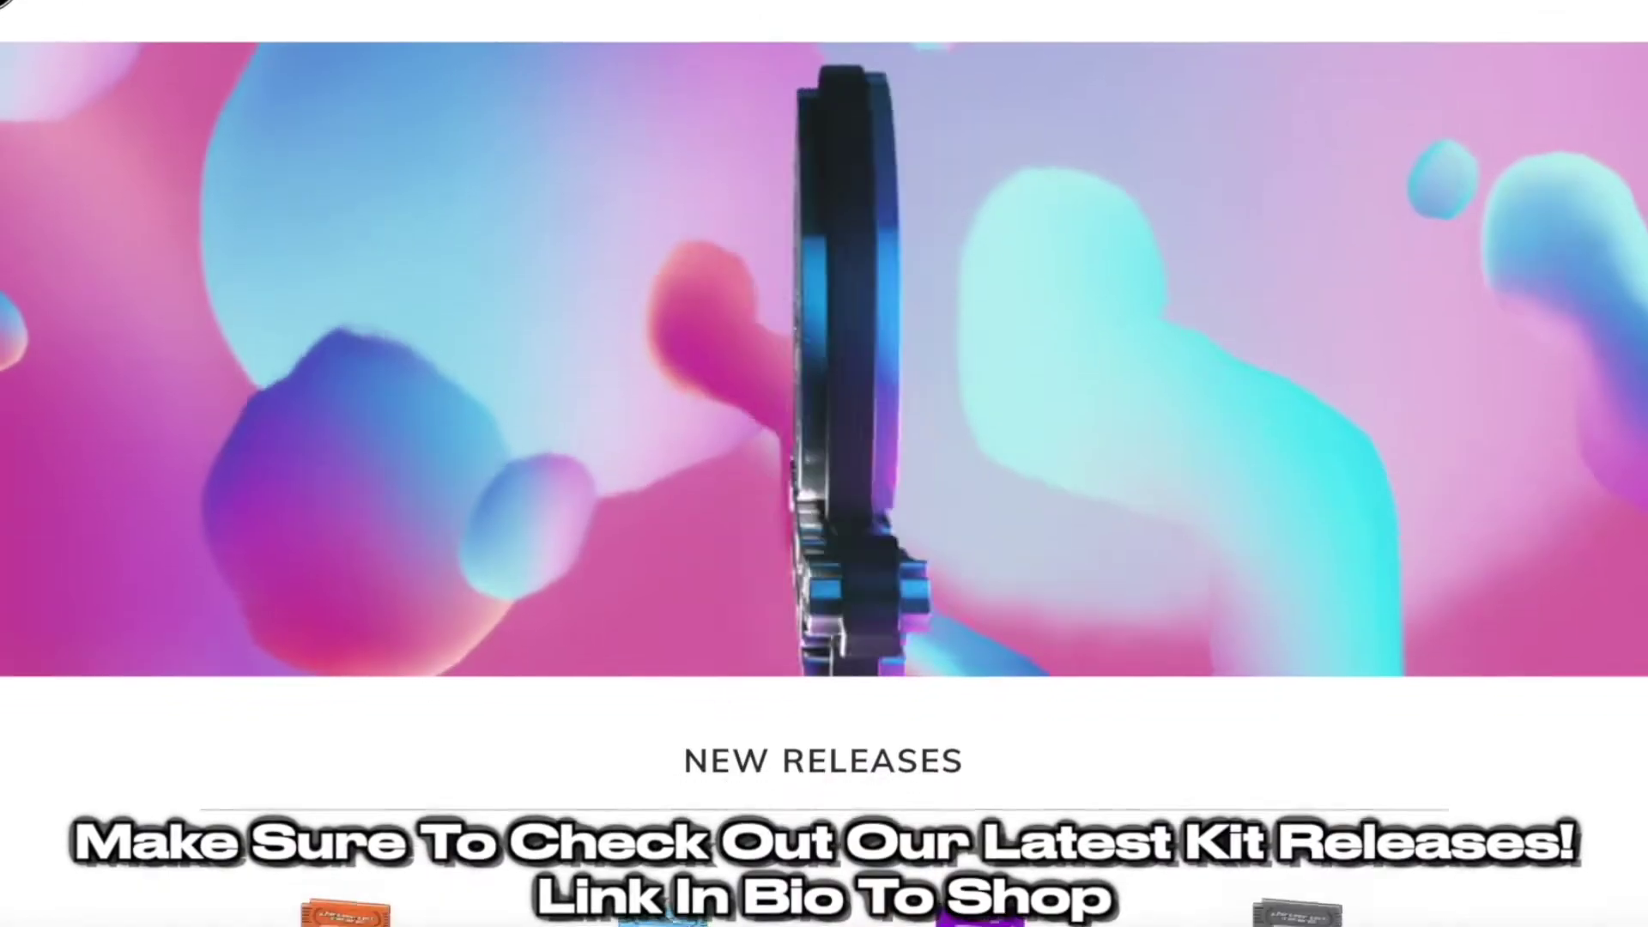
Scroll the Thirteen Tecc Records shop past new releases, collections and favourites to Free Kits
{"action": "scroll", "coordinate": [1300, 515], "scroll_direction": "down", "scroll_amount": 5}
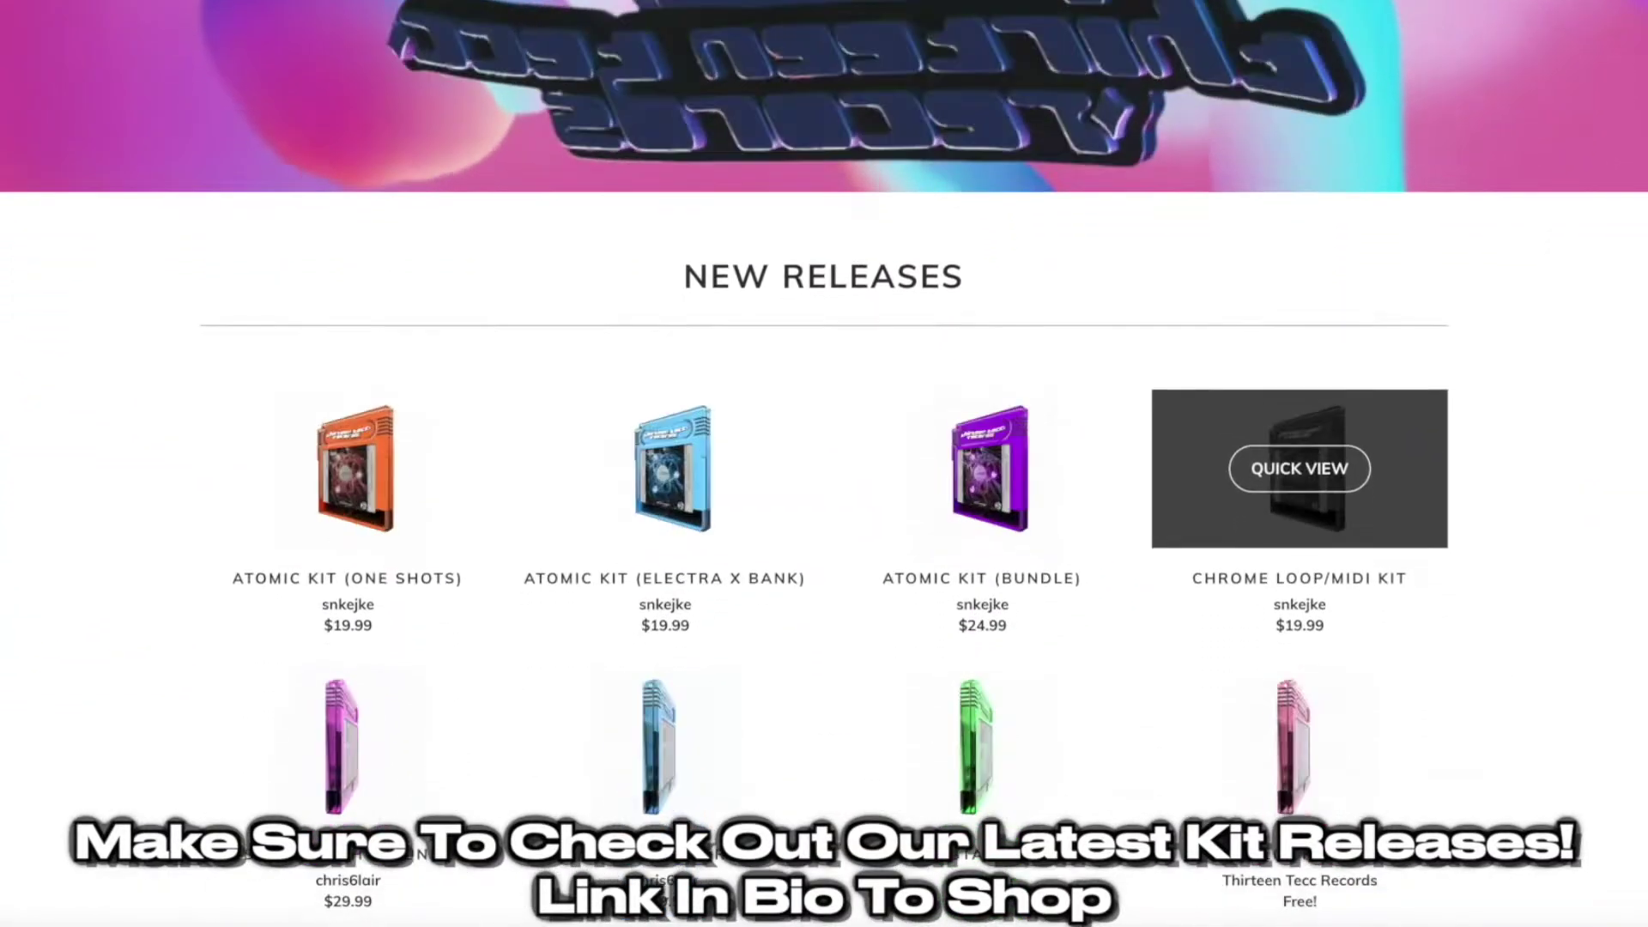
{"action": "scroll", "coordinate": [1300, 484], "scroll_direction": "down", "scroll_amount": 4}
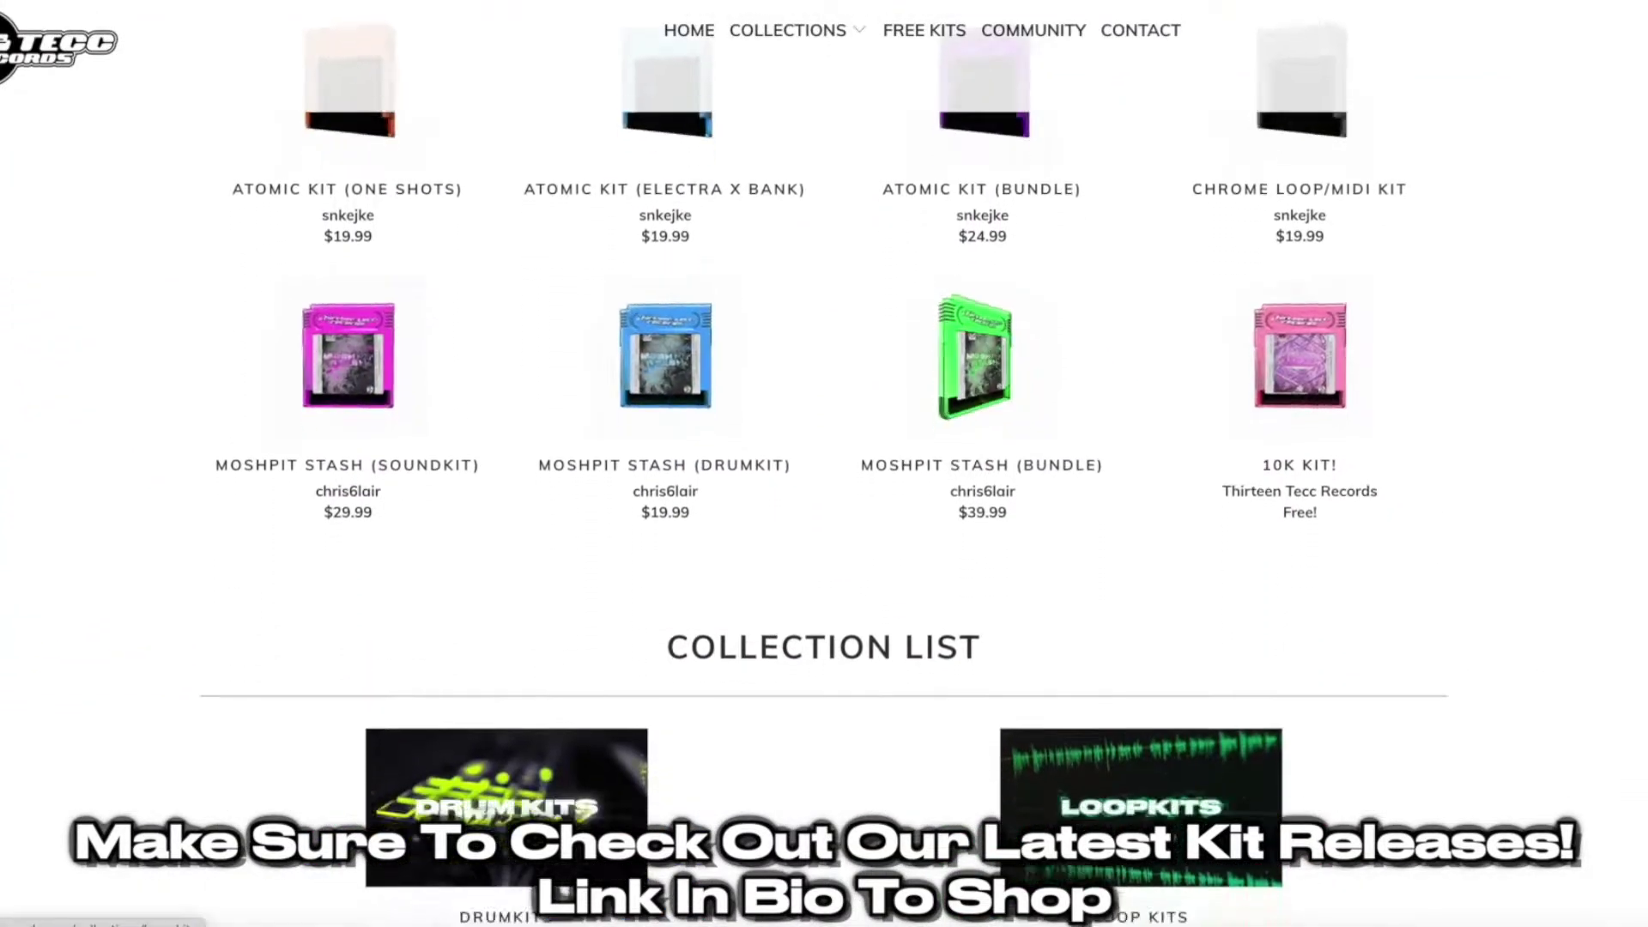
{"action": "scroll", "coordinate": [824, 464], "scroll_direction": "down", "scroll_amount": 3}
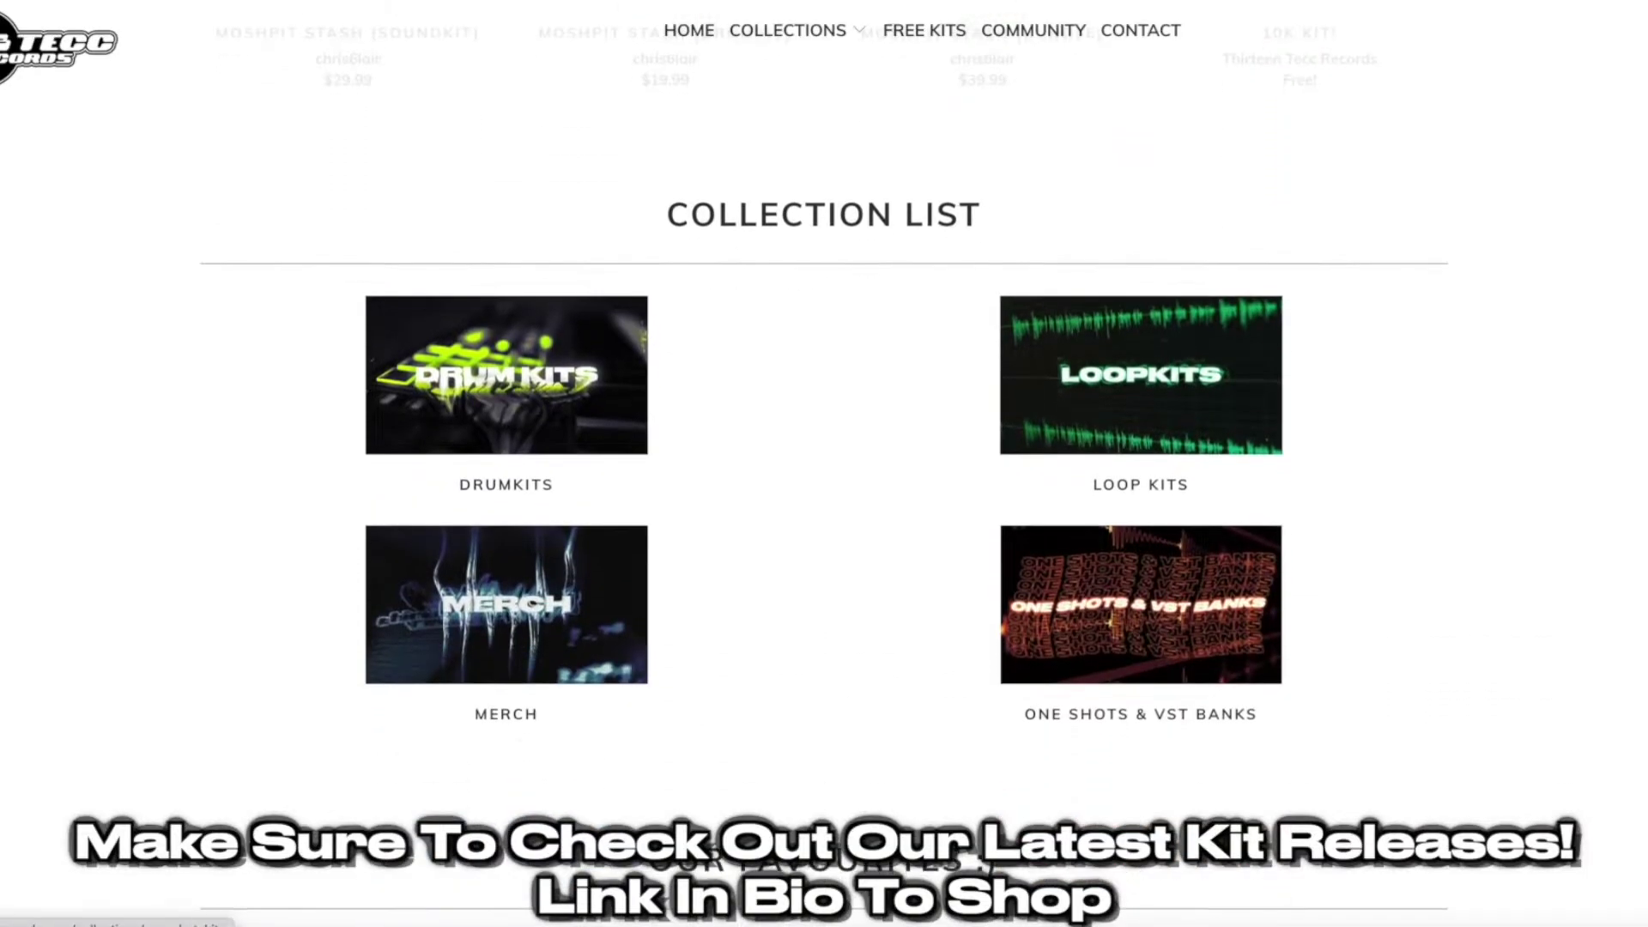
{"action": "scroll", "coordinate": [824, 463], "scroll_direction": "down", "scroll_amount": 3}
{"action": "scroll", "coordinate": [824, 463], "scroll_direction": "down", "scroll_amount": 5}
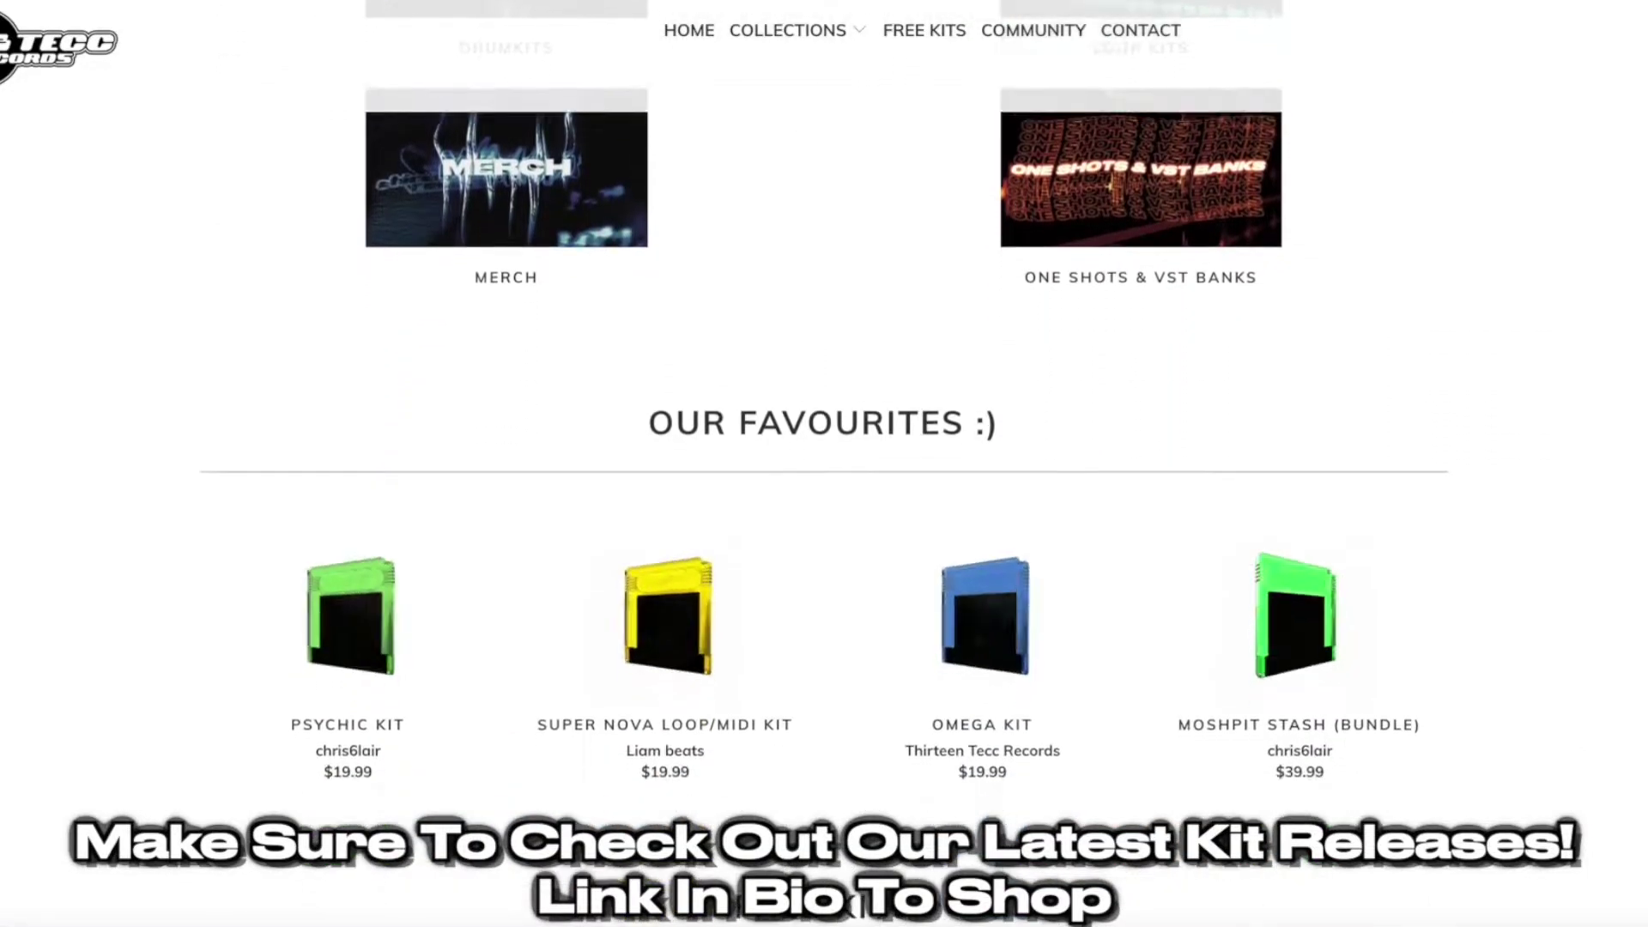
{"action": "scroll", "coordinate": [1069, 678], "scroll_direction": "down", "scroll_amount": 6}
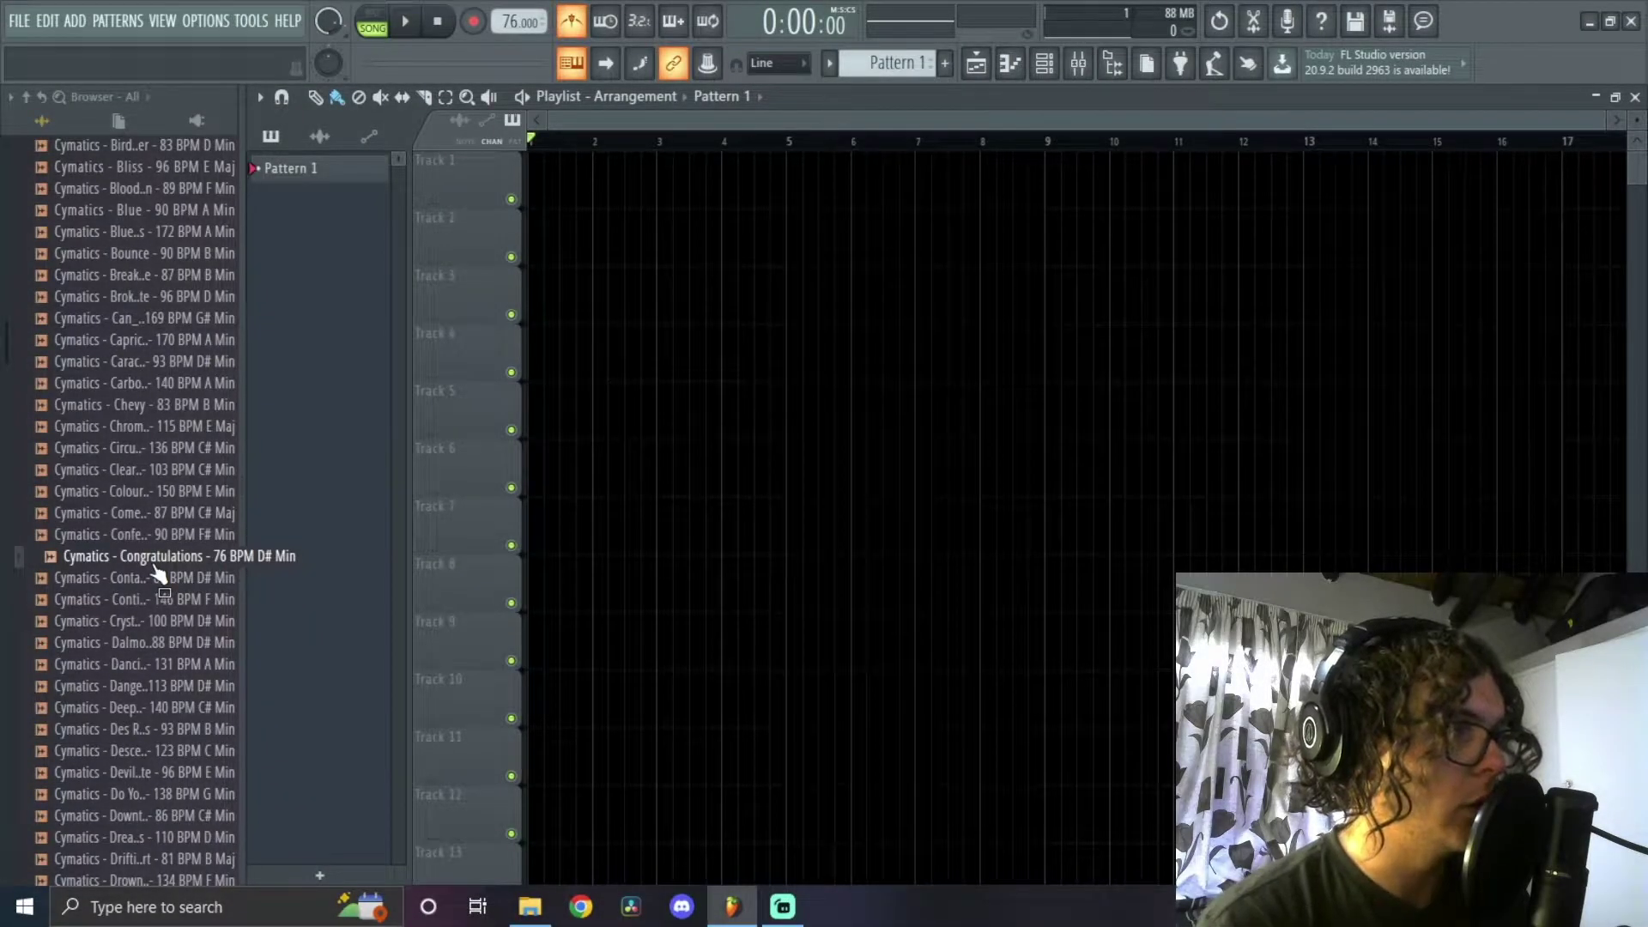
Place the Cymatics Congratulations 76 BPM D# Min sample on Track 1 from bar 1 and play it
{"action": "scroll", "coordinate": [146, 555], "scroll_direction": "up", "scroll_amount": 6}
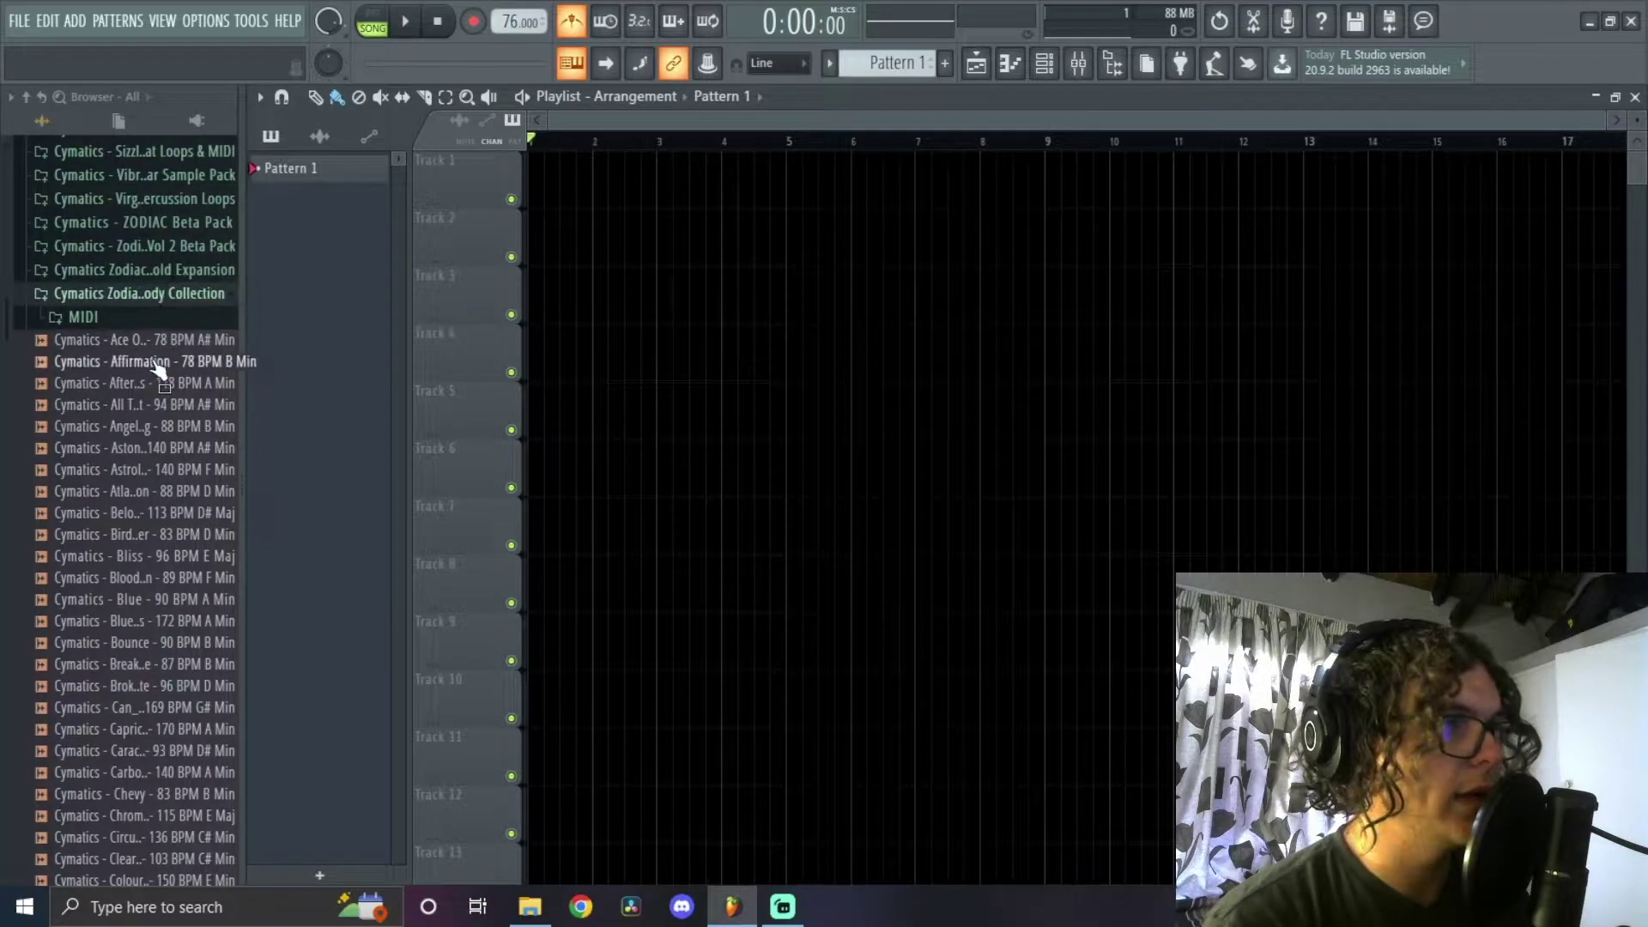
{"action": "scroll", "coordinate": [198, 515], "scroll_direction": "down", "scroll_amount": 6}
{"action": "left_click_drag", "start_coordinate": [206, 556], "coordinate": [752, 685]}
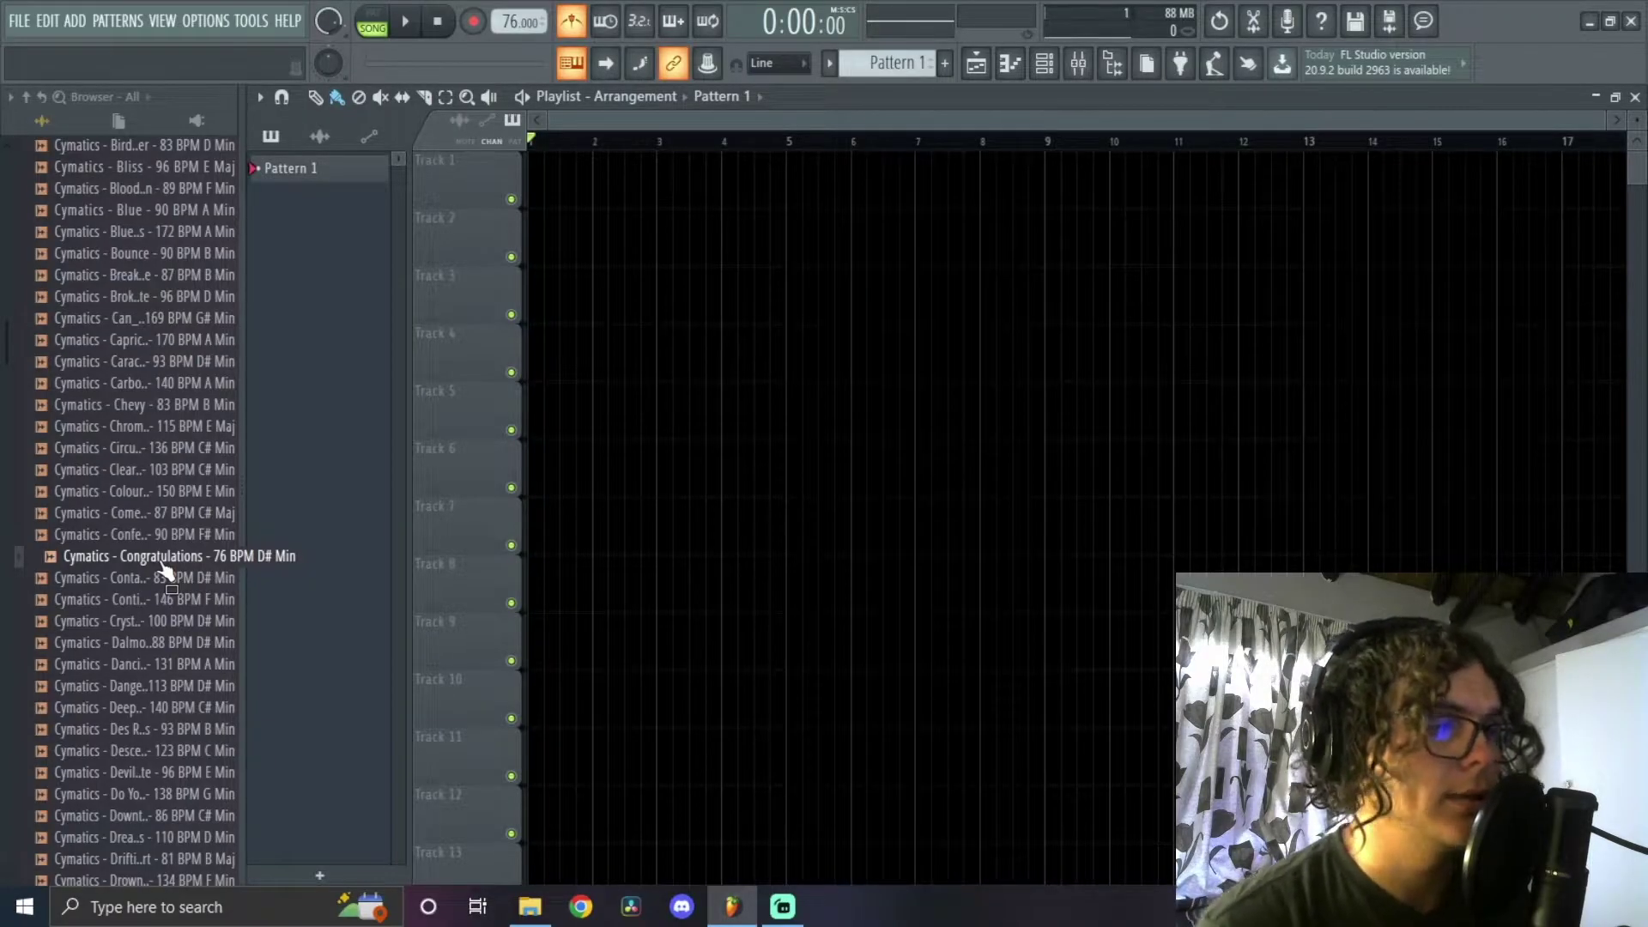
{"action": "scroll", "coordinate": [158, 559], "scroll_direction": "down", "scroll_amount": 3}
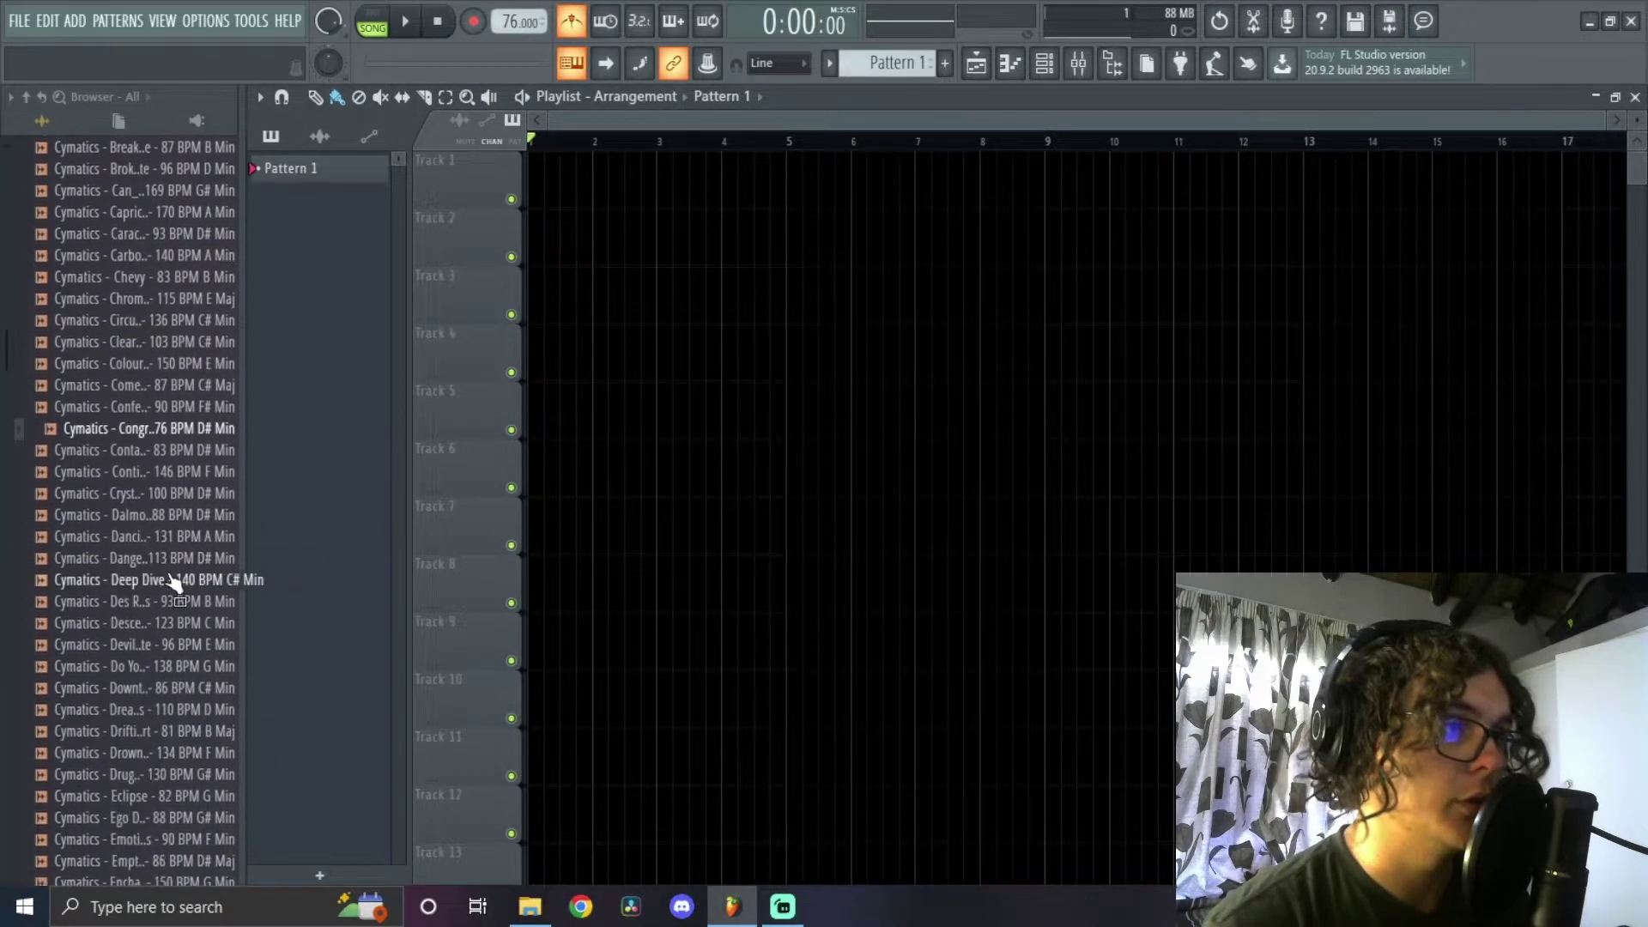
{"action": "left_click_drag", "start_coordinate": [172, 427], "coordinate": [550, 182]}
{"action": "key", "text": "space"}
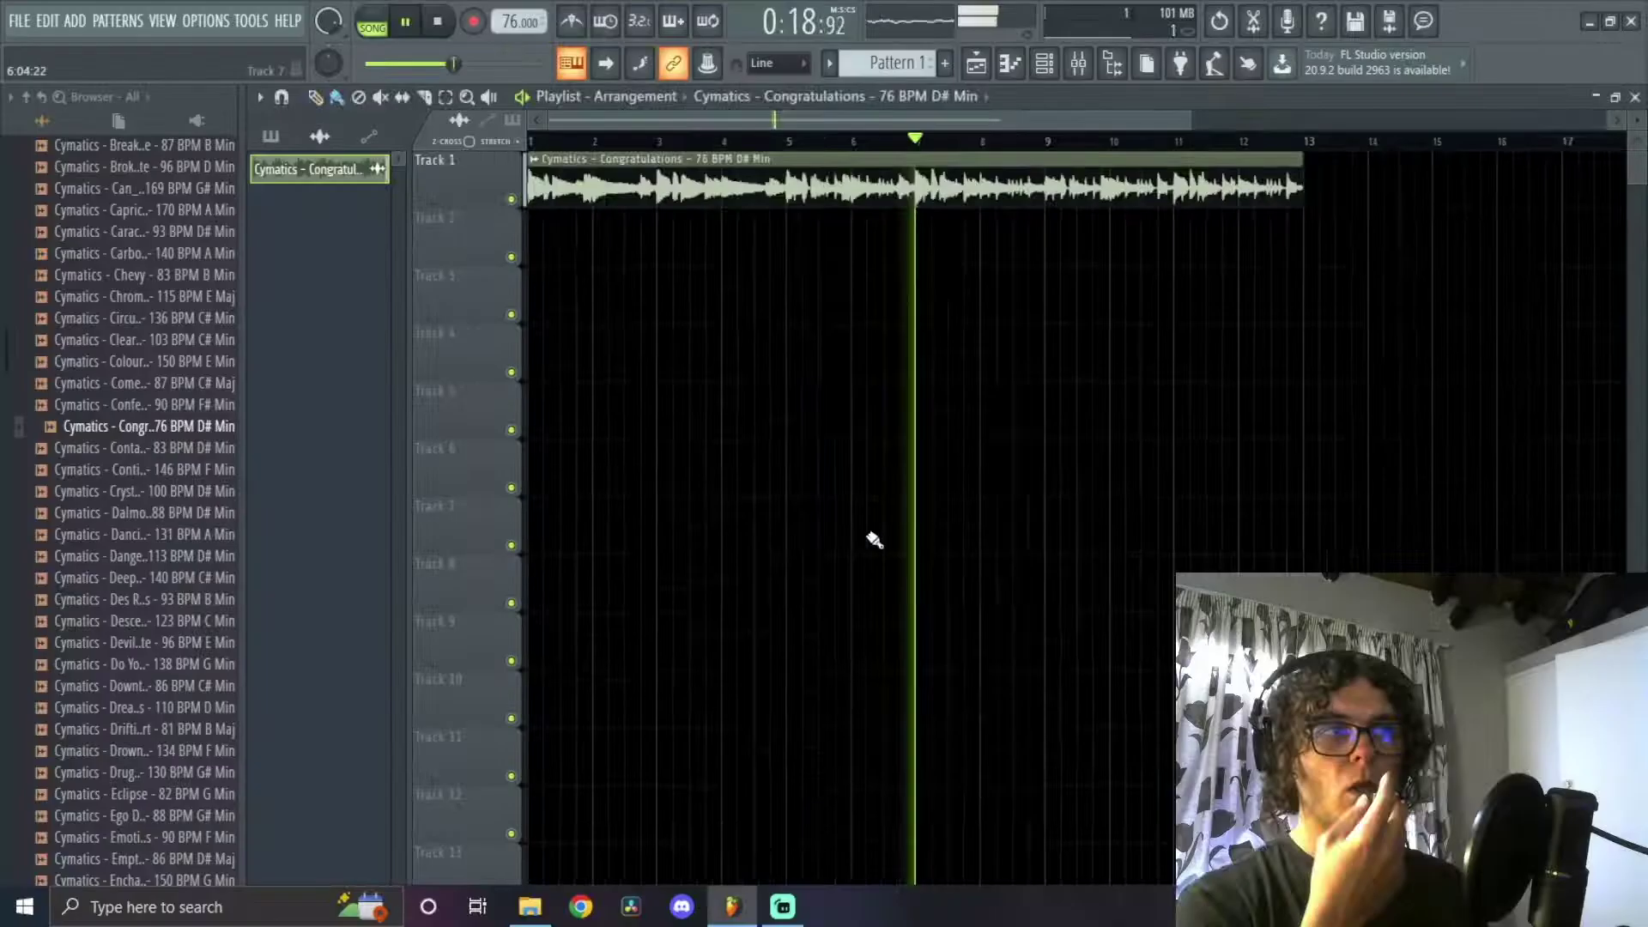
Stop playback and check the Congratulations clip's channel settings
{"action": "key", "text": "space"}
{"action": "double_click", "coordinate": [357, 98]}
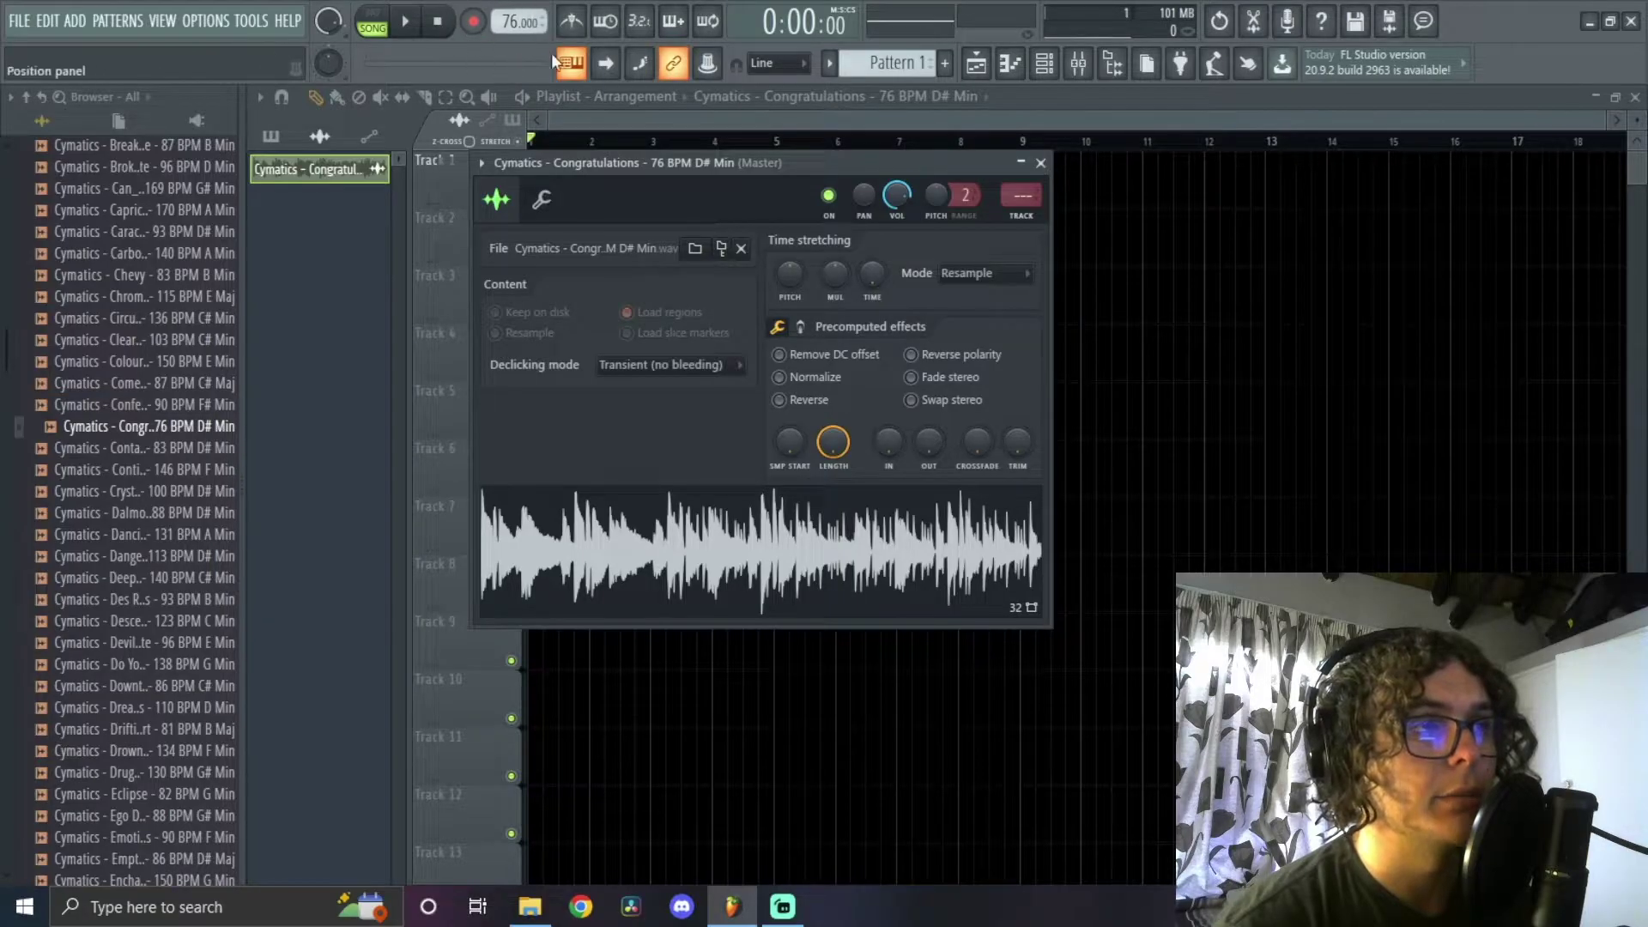
{"action": "left_click", "coordinate": [1040, 162]}
Create a Fruity Slicer channel in the Channel rack holding the Congratulations sample
{"action": "key", "text": "F6"}
{"action": "left_click", "coordinate": [934, 389]}
{"action": "left_click", "coordinate": [956, 264]}
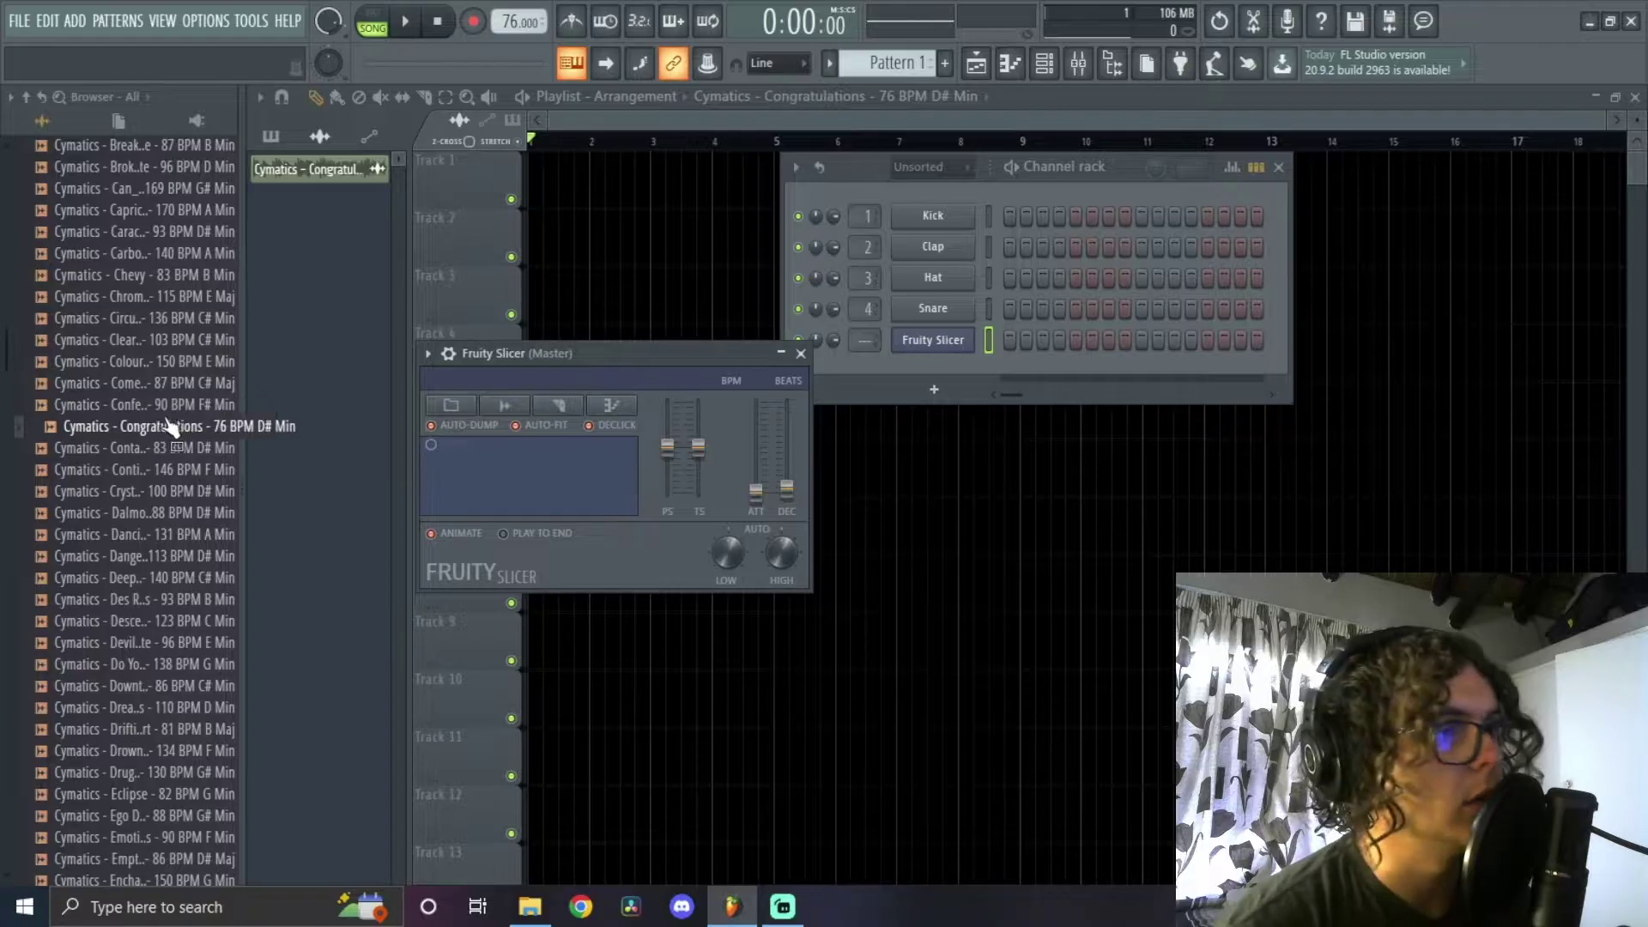
{"action": "left_click_drag", "start_coordinate": [169, 426], "coordinate": [543, 474]}
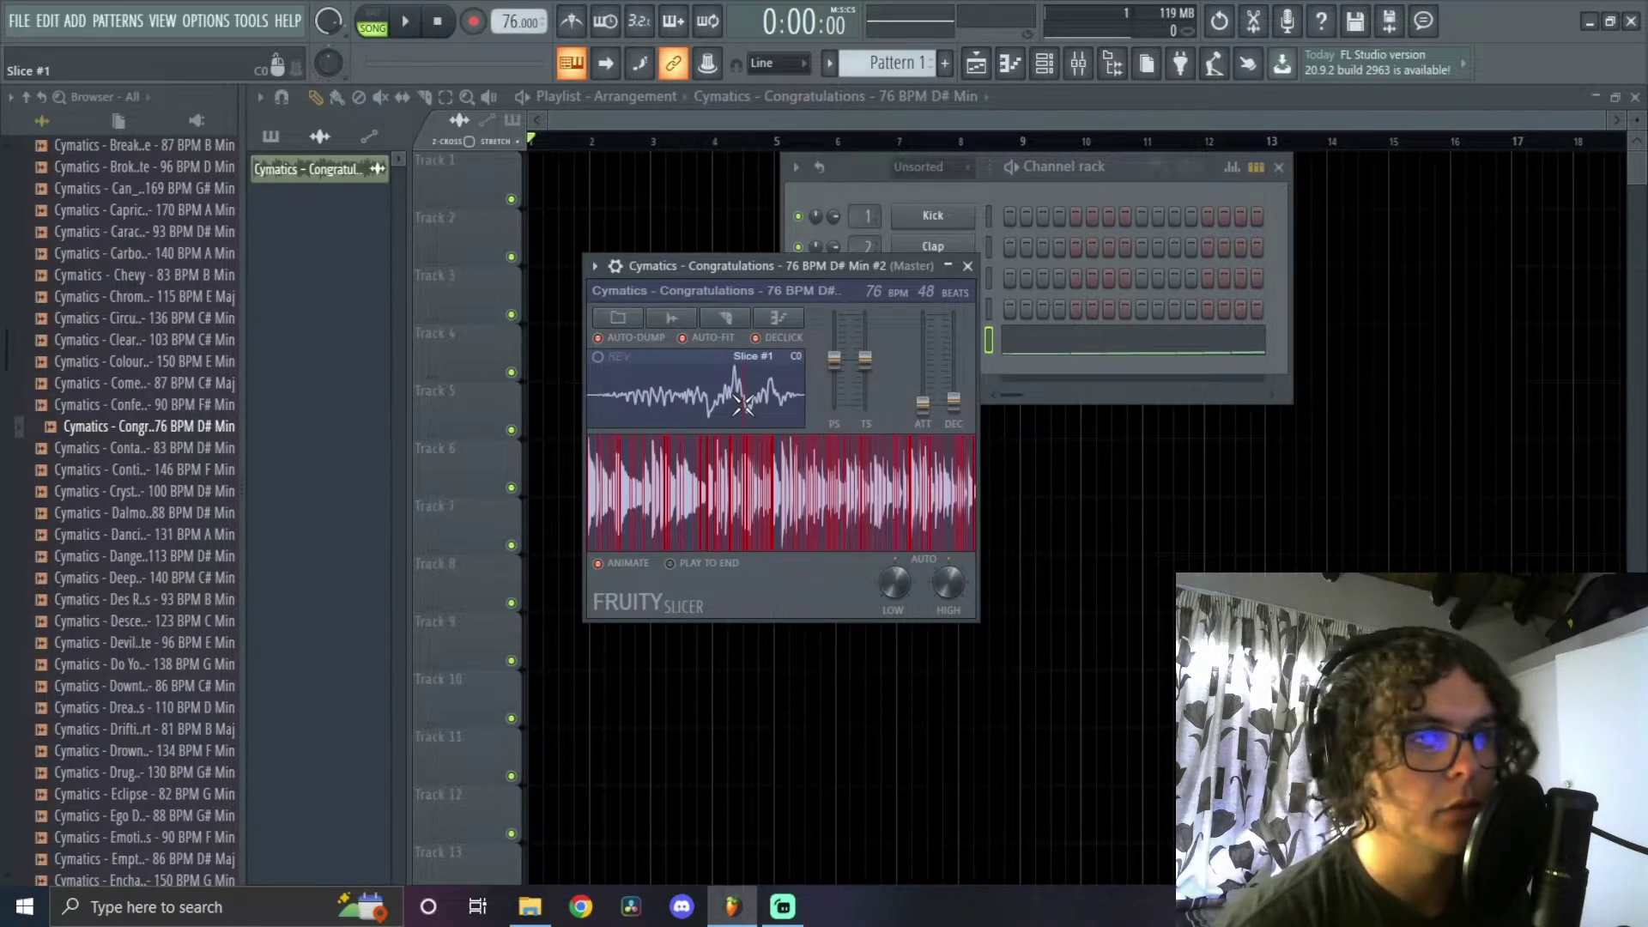
Switch Fruity Slicer's slicing mode to Beat so the Congratulations sample is cut every beat
{"action": "left_click_drag", "start_coordinate": [721, 266], "coordinate": [706, 202]}
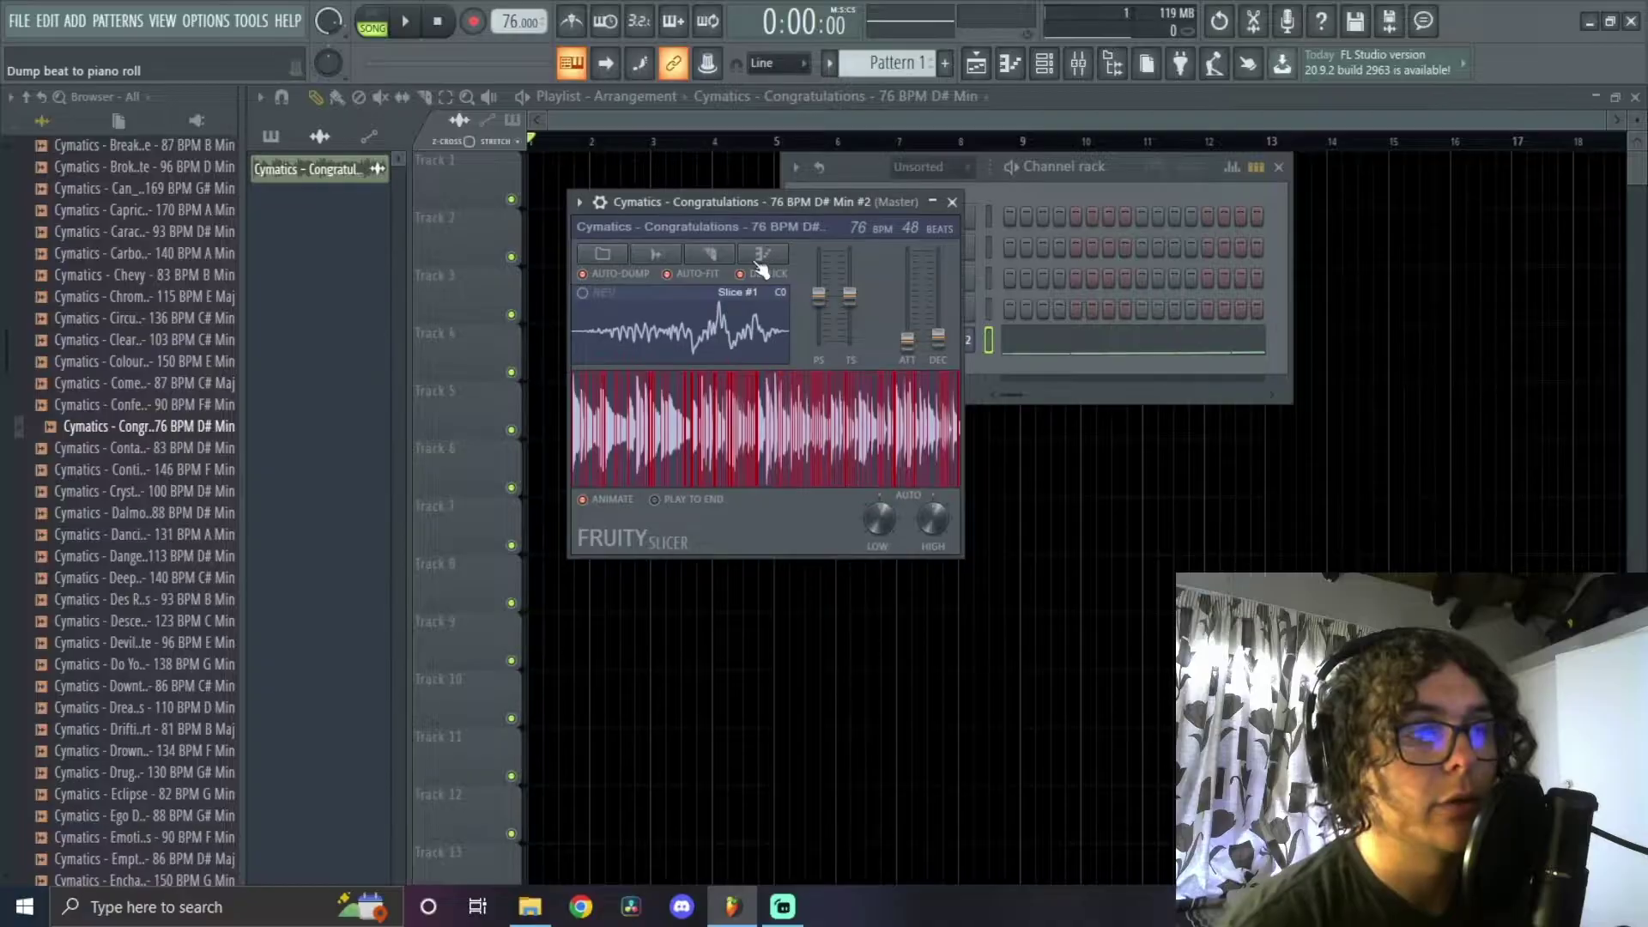
{"action": "left_click", "coordinate": [712, 254]}
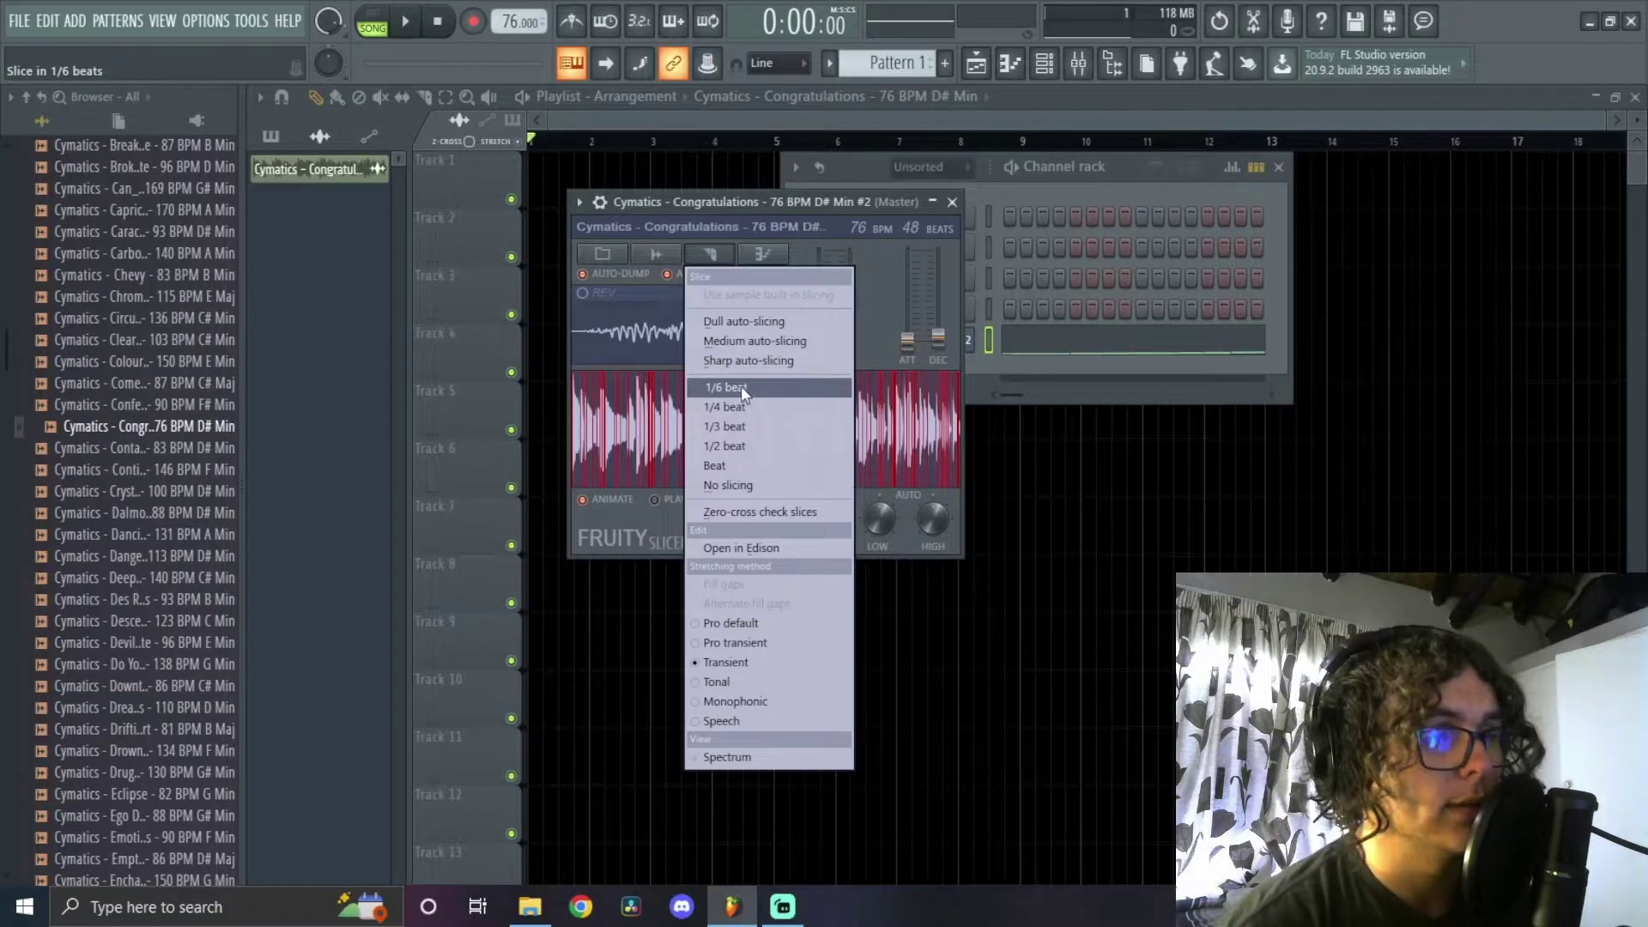
{"action": "left_click", "coordinate": [735, 469]}
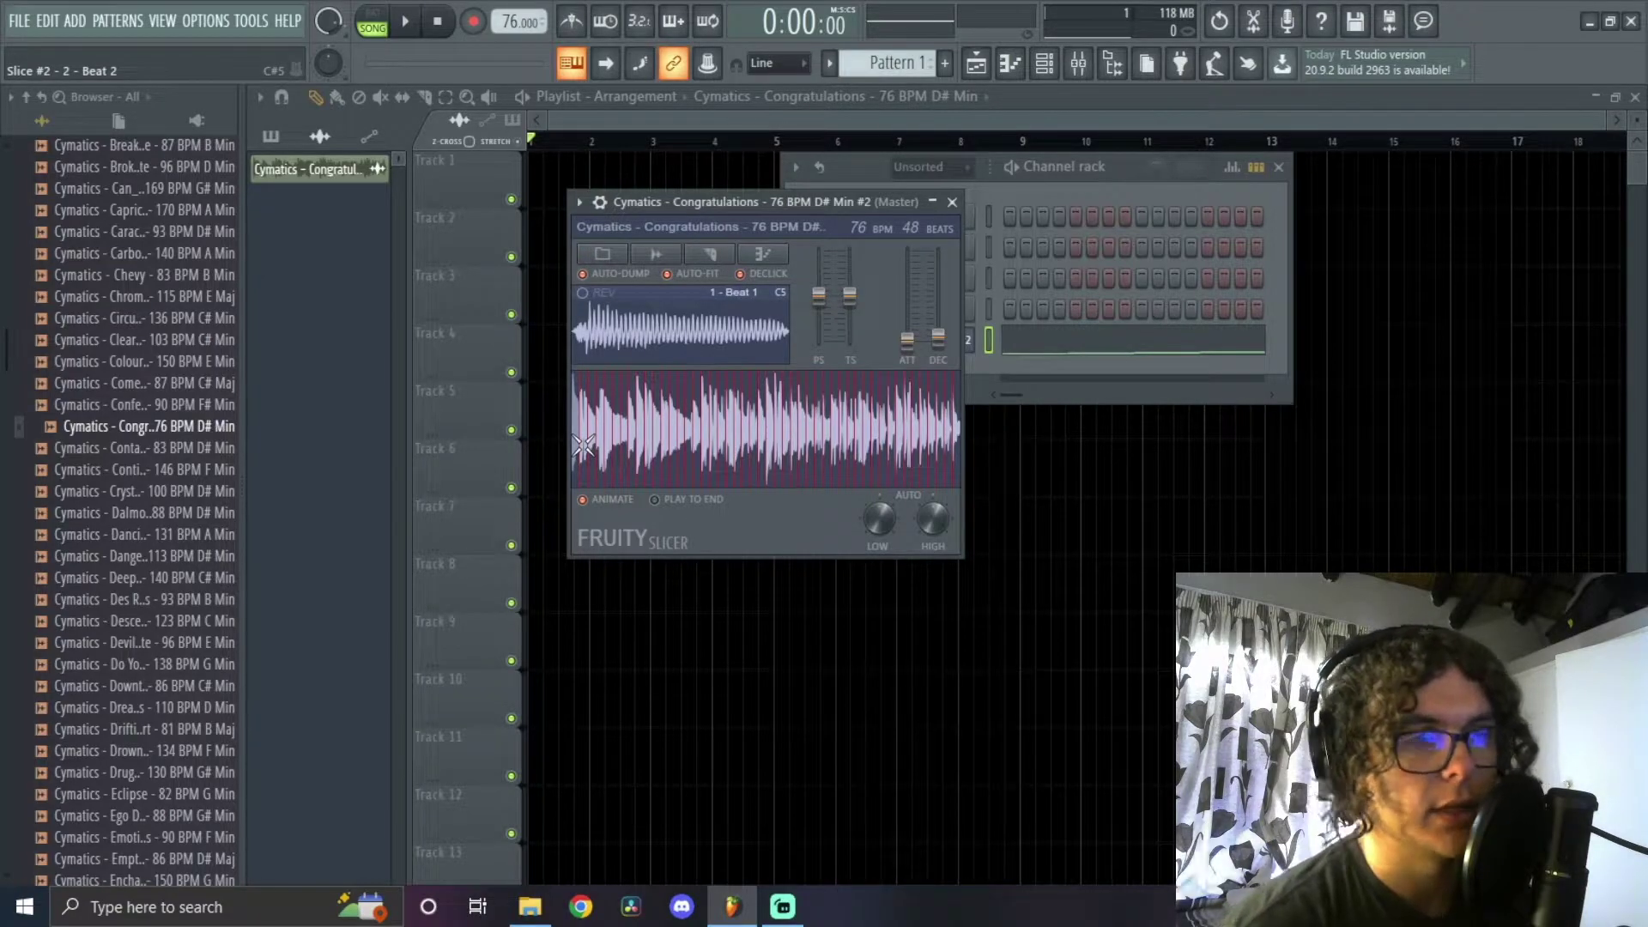
{"action": "left_click_drag", "start_coordinate": [773, 201], "coordinate": [801, 192]}
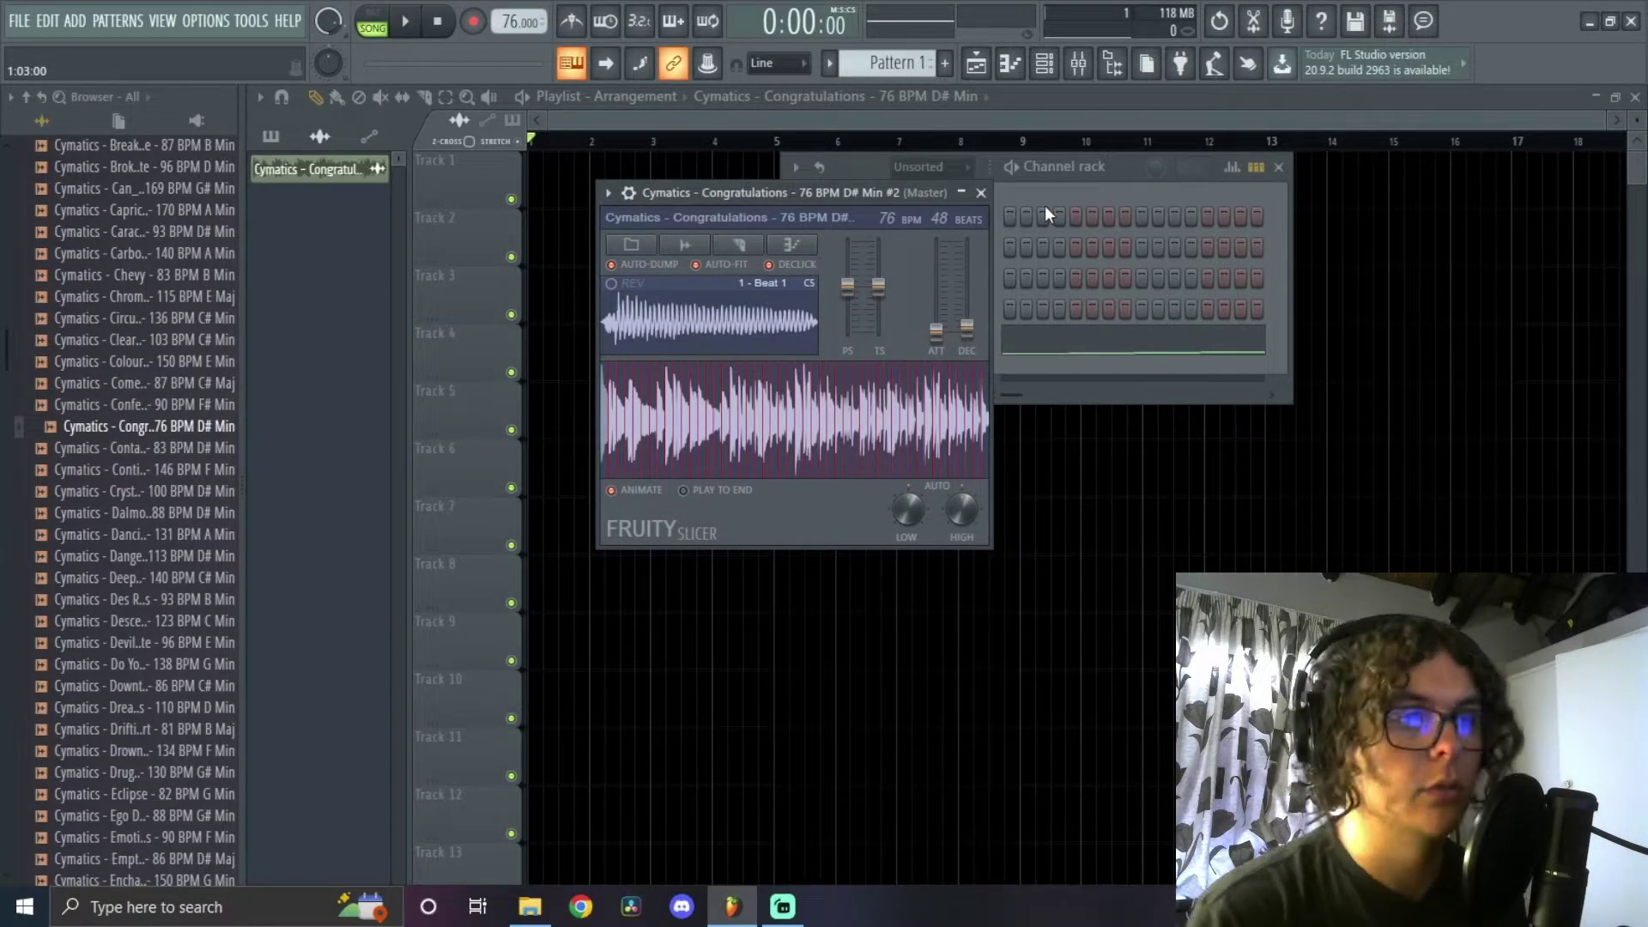
{"action": "left_click_drag", "start_coordinate": [894, 196], "coordinate": [884, 192]}
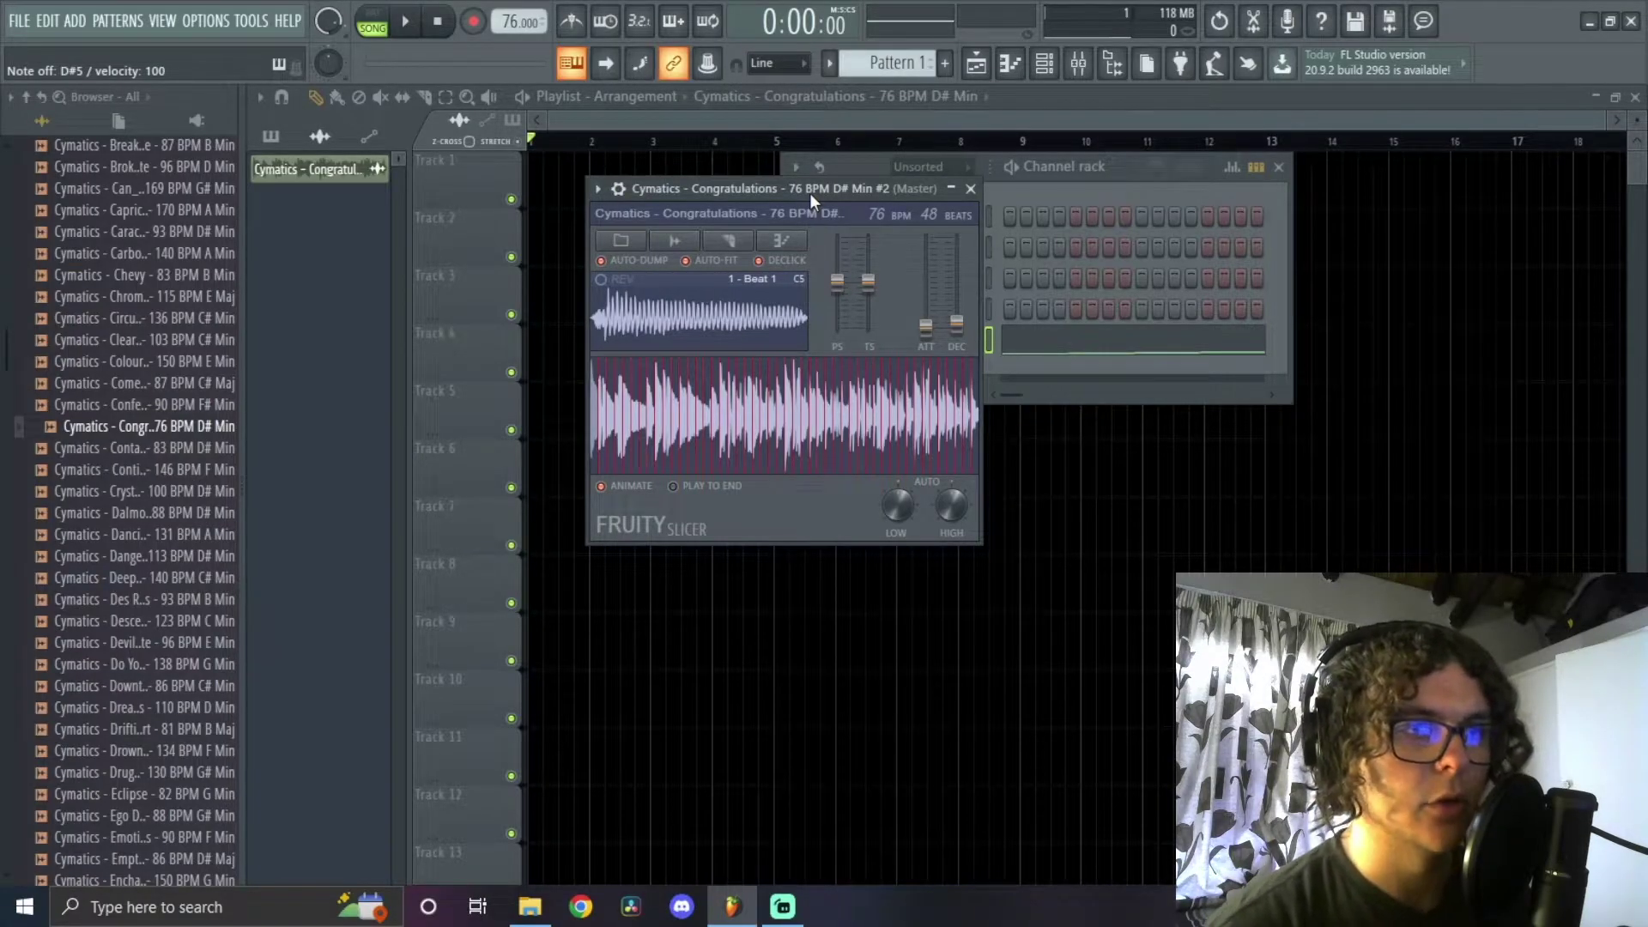
Open the Slicer pattern's piano roll and delete all of its slice notes
{"action": "key", "text": "F7"}
{"action": "scroll", "coordinate": [743, 453], "scroll_direction": "up", "scroll_amount": 4}
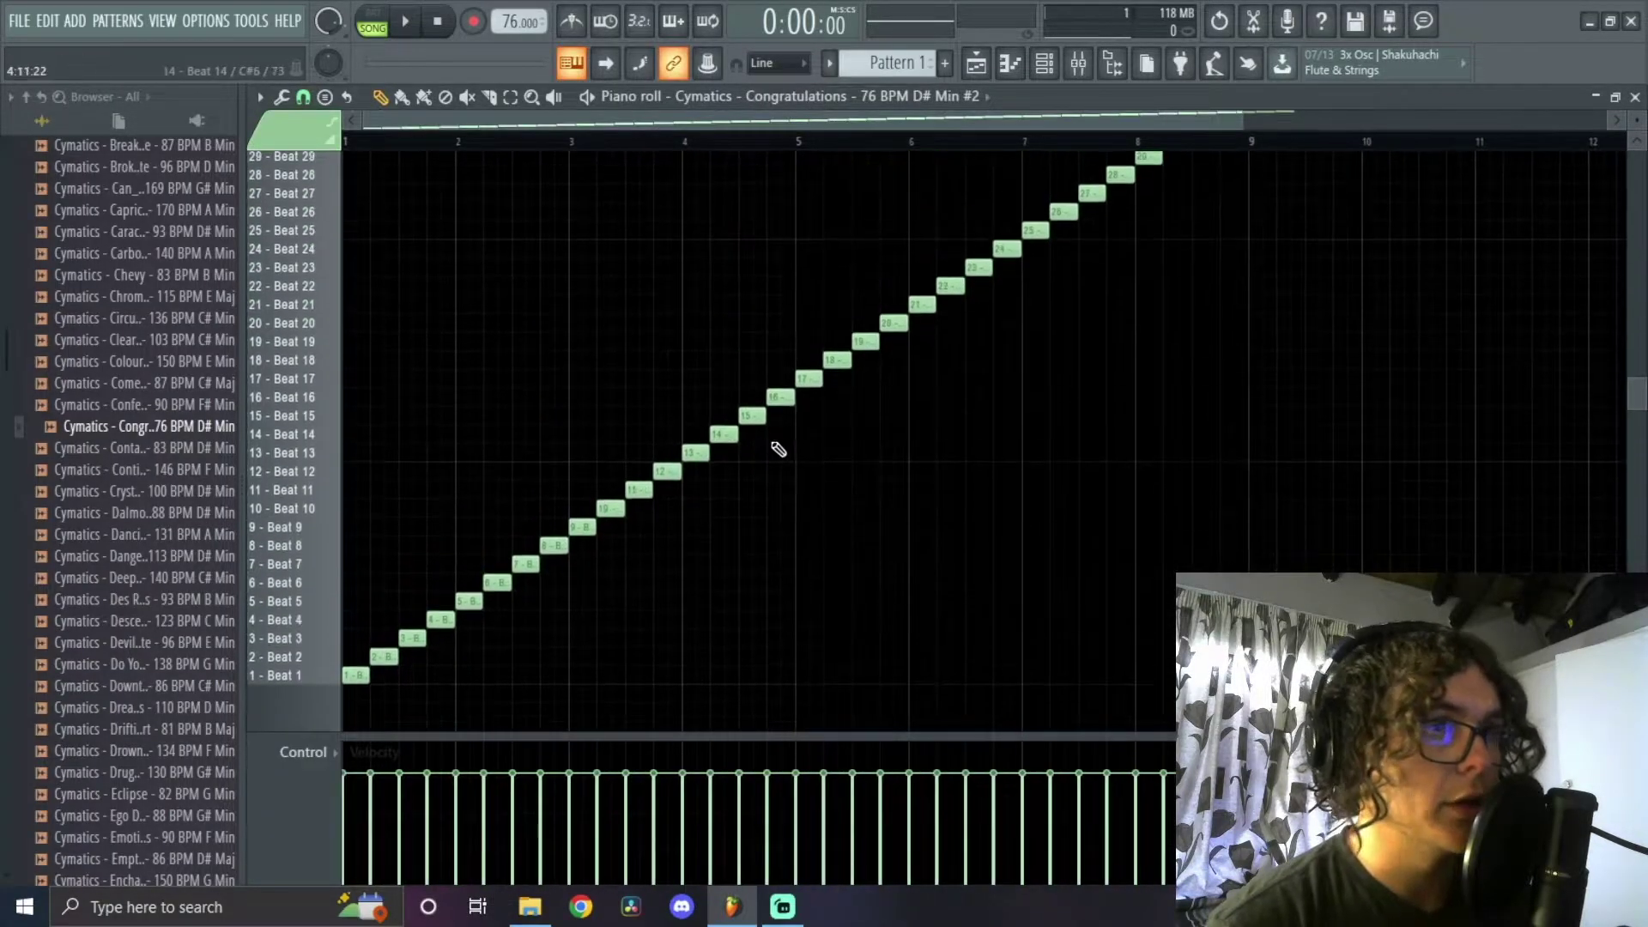
{"action": "scroll", "coordinate": [1078, 346], "scroll_direction": "left", "scroll_amount": 3}
{"action": "scroll", "coordinate": [736, 515], "scroll_direction": "right", "scroll_amount": 6}
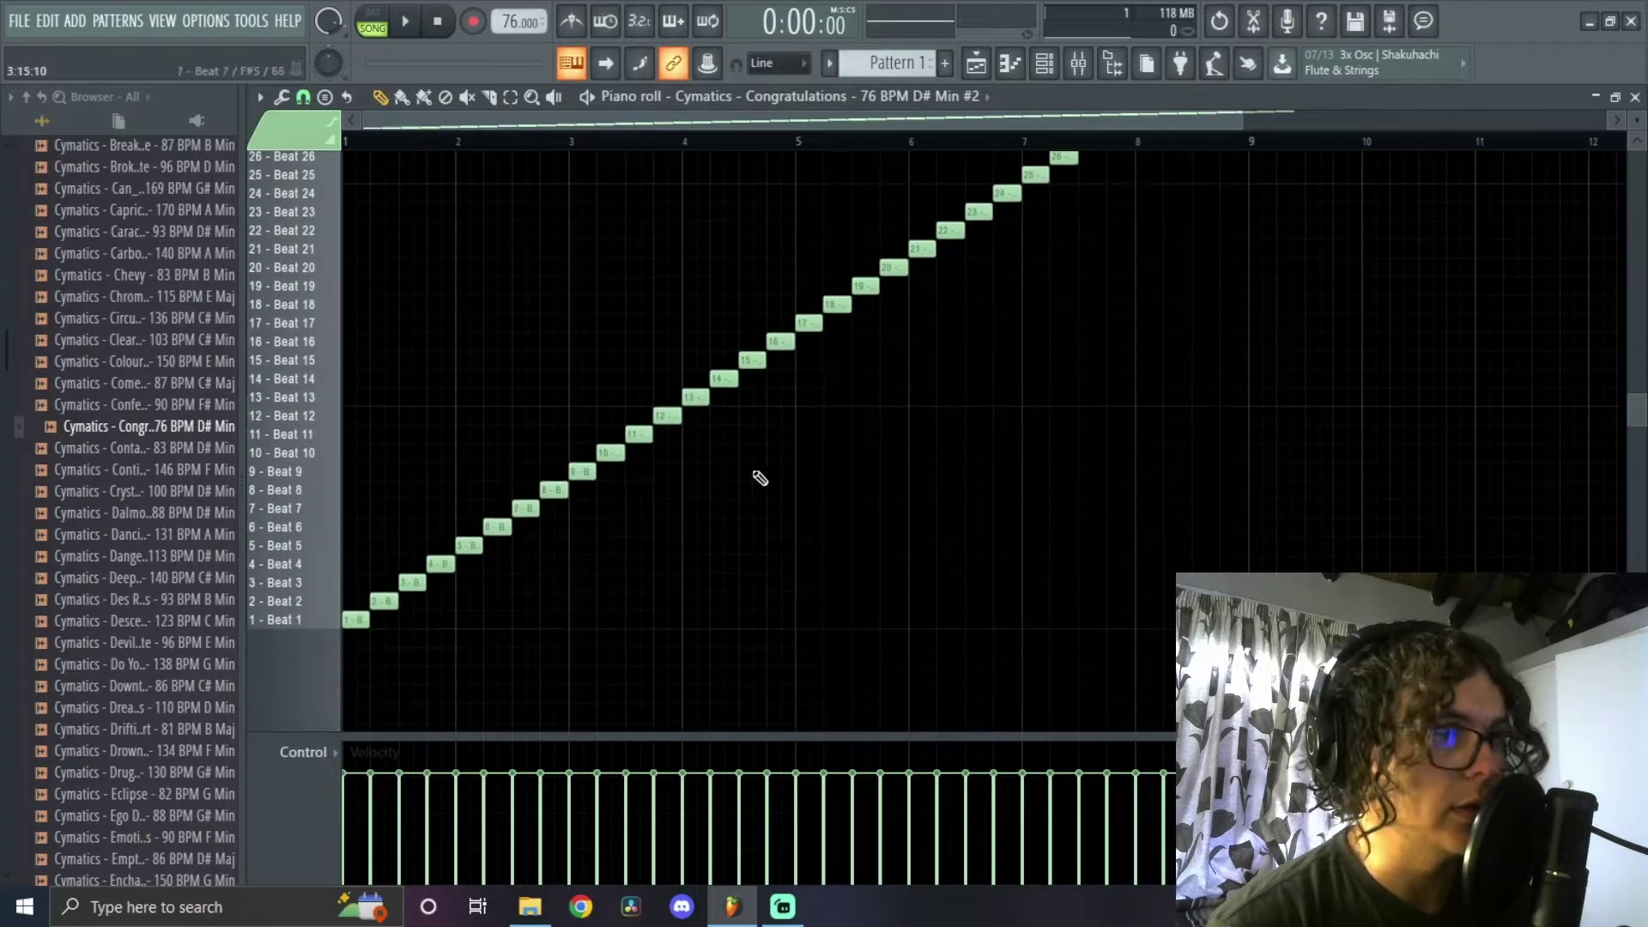
{"action": "scroll", "coordinate": [795, 460], "scroll_direction": "left", "scroll_amount": 4}
{"action": "scroll", "coordinate": [1271, 430], "scroll_direction": "down", "scroll_amount": 2}
{"action": "scroll", "coordinate": [828, 460], "scroll_direction": "down", "scroll_amount": 3}
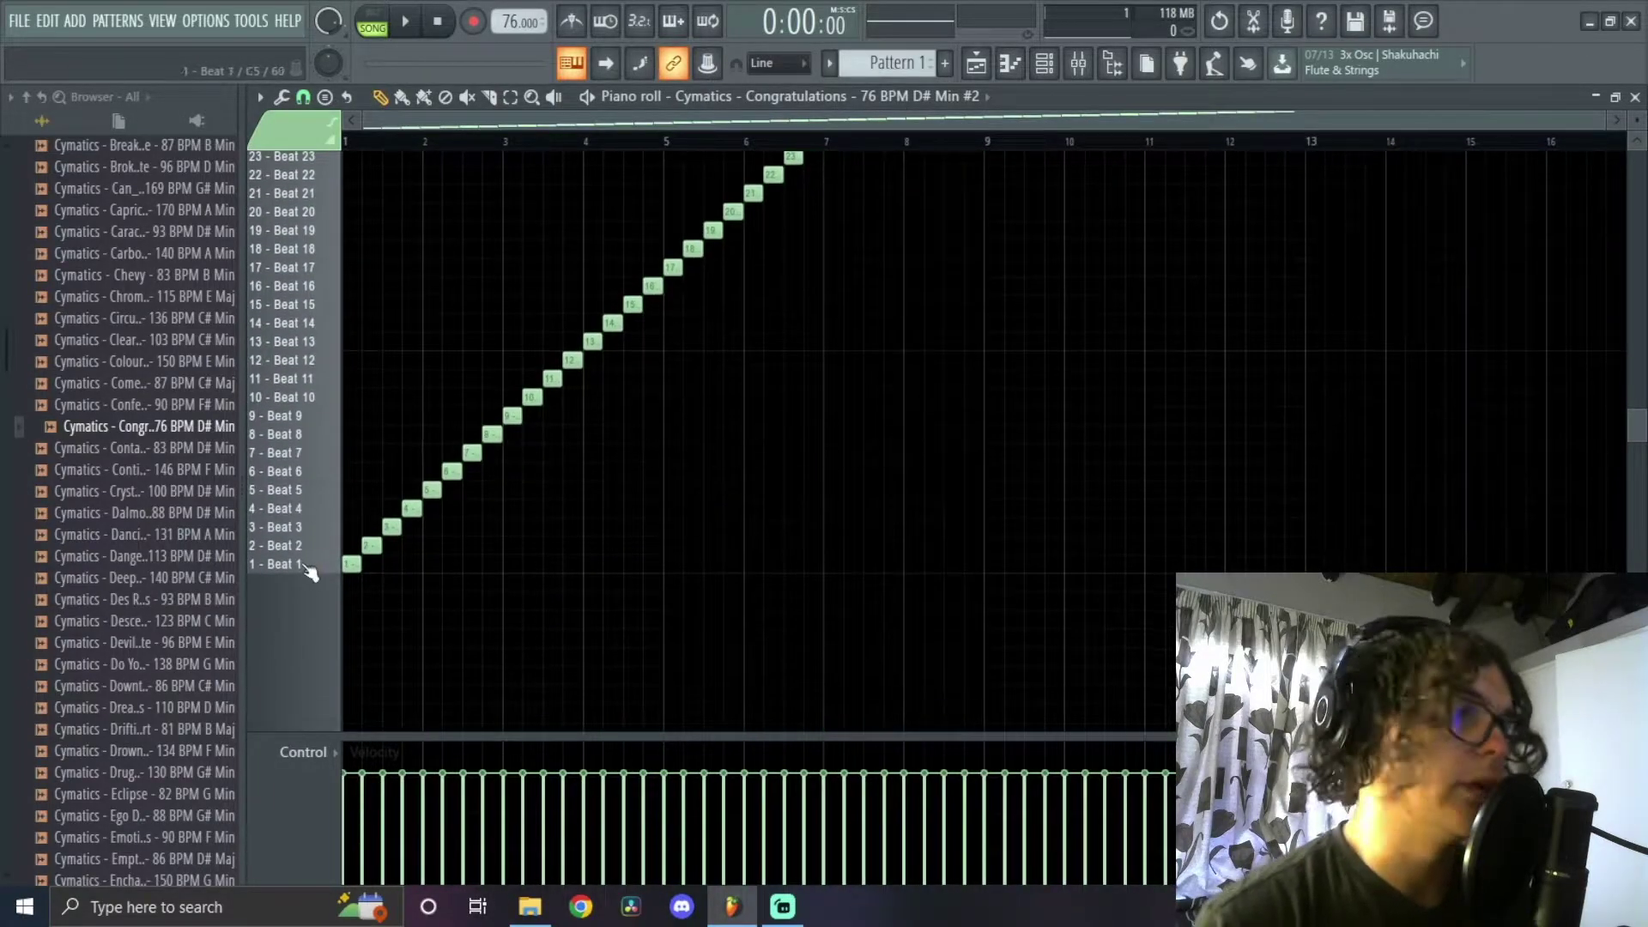
{"action": "scroll", "coordinate": [384, 537], "scroll_direction": "down", "scroll_amount": 2}
{"action": "scroll", "coordinate": [384, 537], "scroll_direction": "down", "scroll_amount": 3}
{"action": "scroll", "coordinate": [702, 567], "scroll_direction": "up", "scroll_amount": 3}
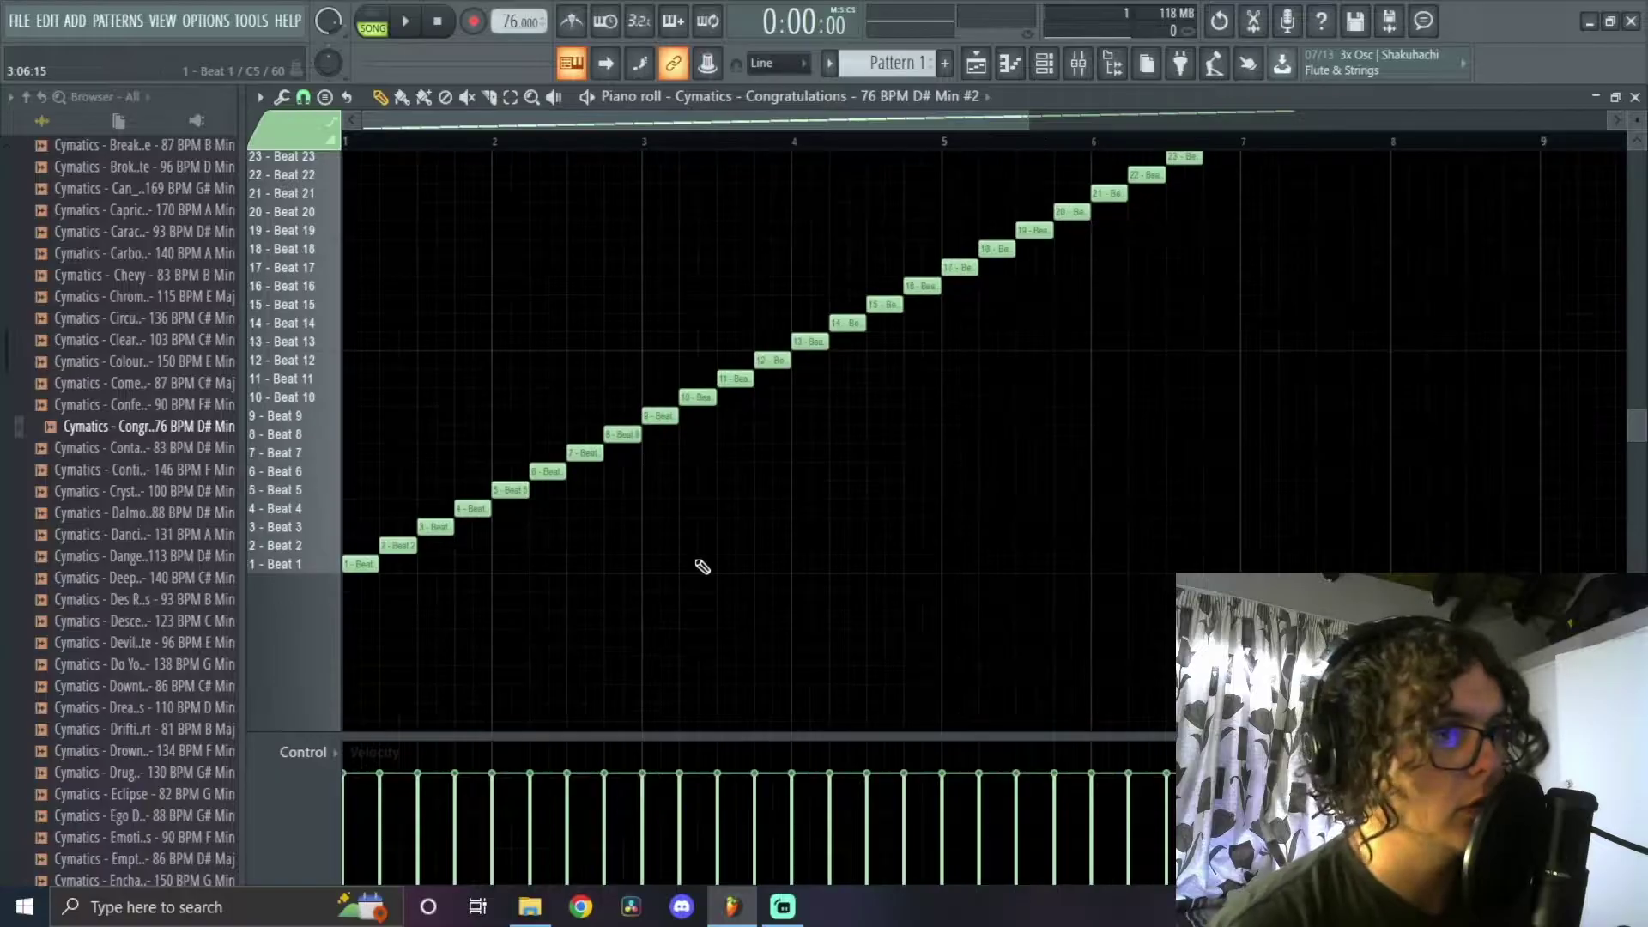
{"action": "key", "text": "ctrl+a"}
{"action": "key", "text": "Delete"}
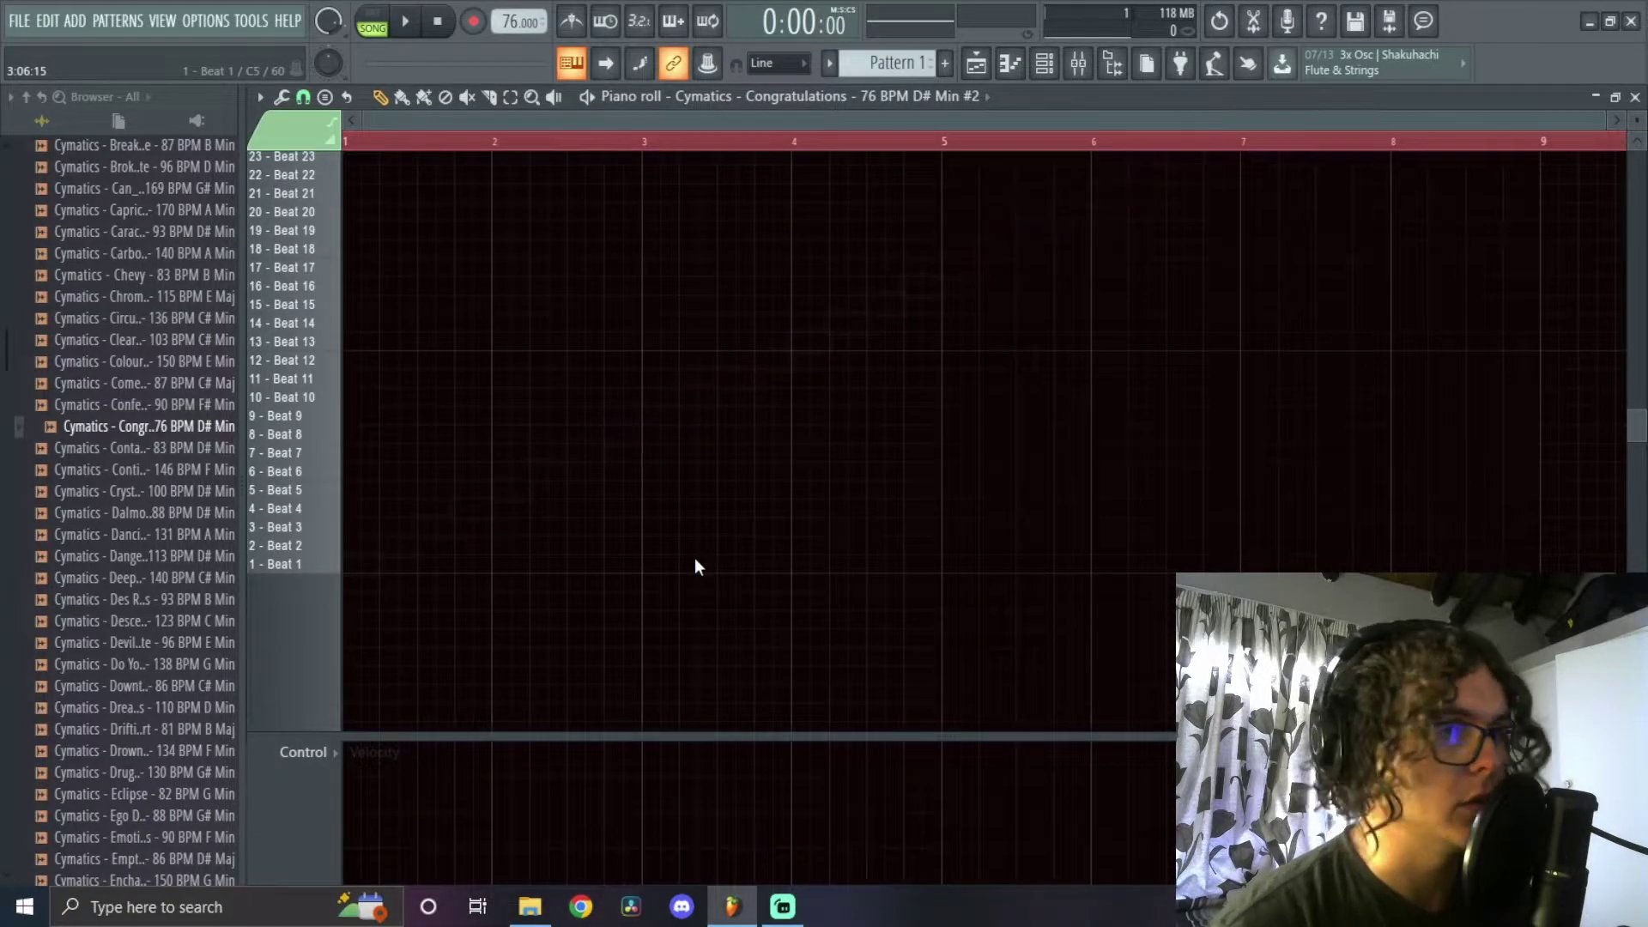
Bring the Fruity Slicer channel window back up from the Channel rack
{"action": "scroll", "coordinate": [676, 544], "scroll_direction": "up", "scroll_amount": 3}
{"action": "key", "text": "F6"}
{"action": "left_click", "coordinate": [960, 343]}
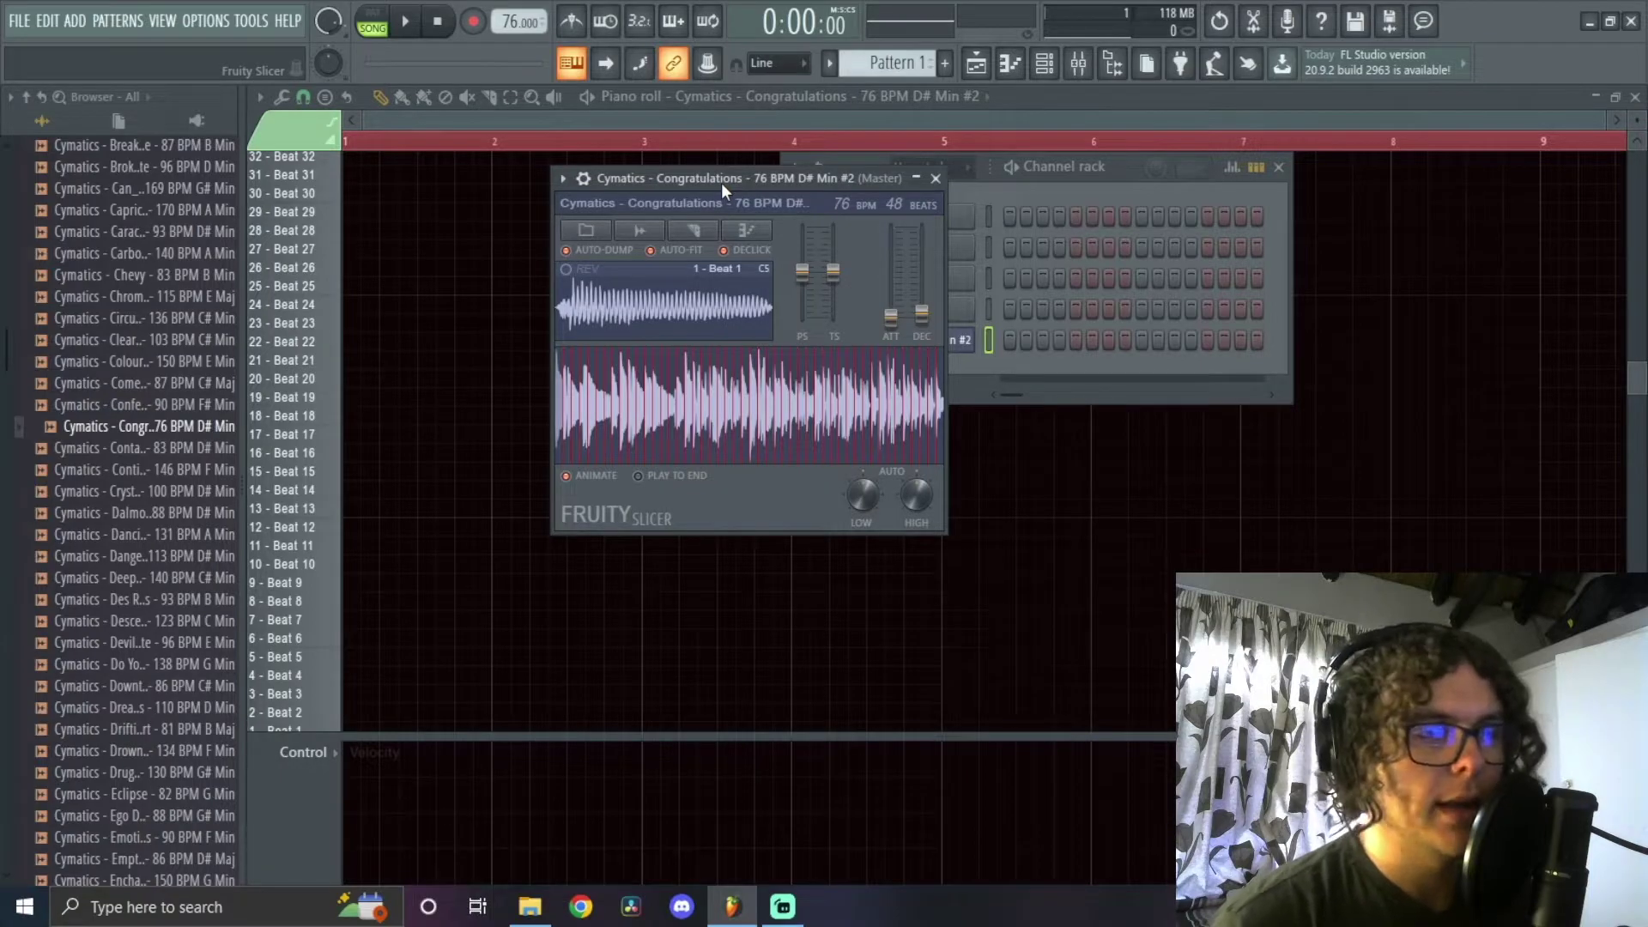
Audition the Beat 1, 2 and 3 slices from the keyboard
{"action": "key", "text": "z"}
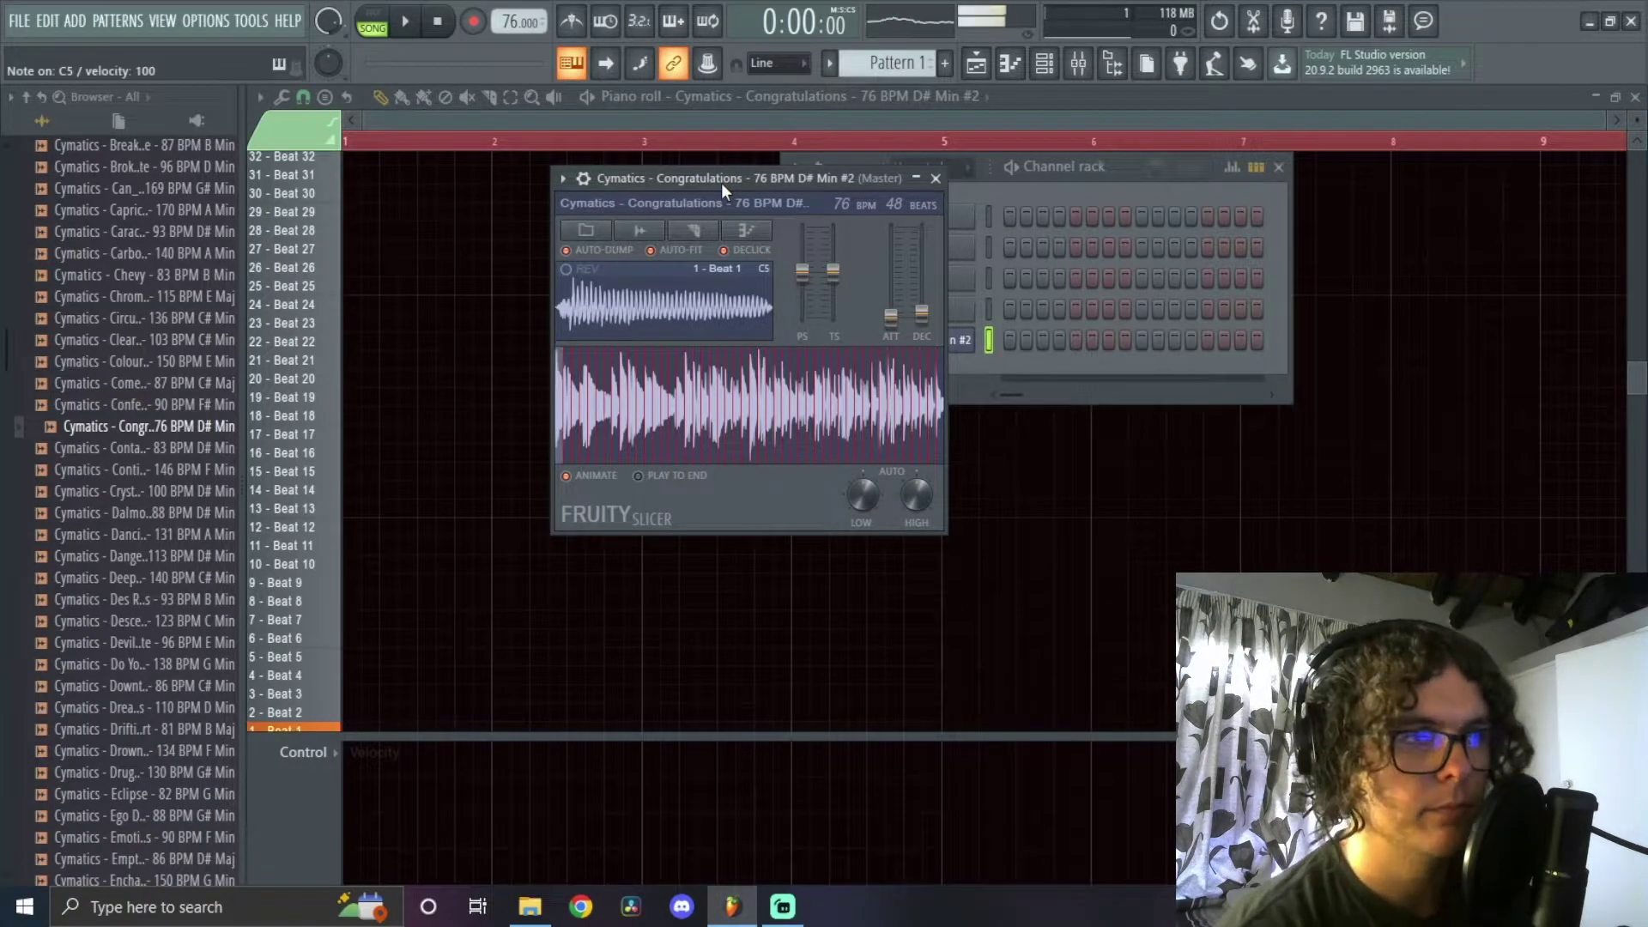
{"action": "key", "text": "s"}
{"action": "key", "text": "x"}
{"action": "key", "text": "s"}
{"action": "key", "text": "x"}
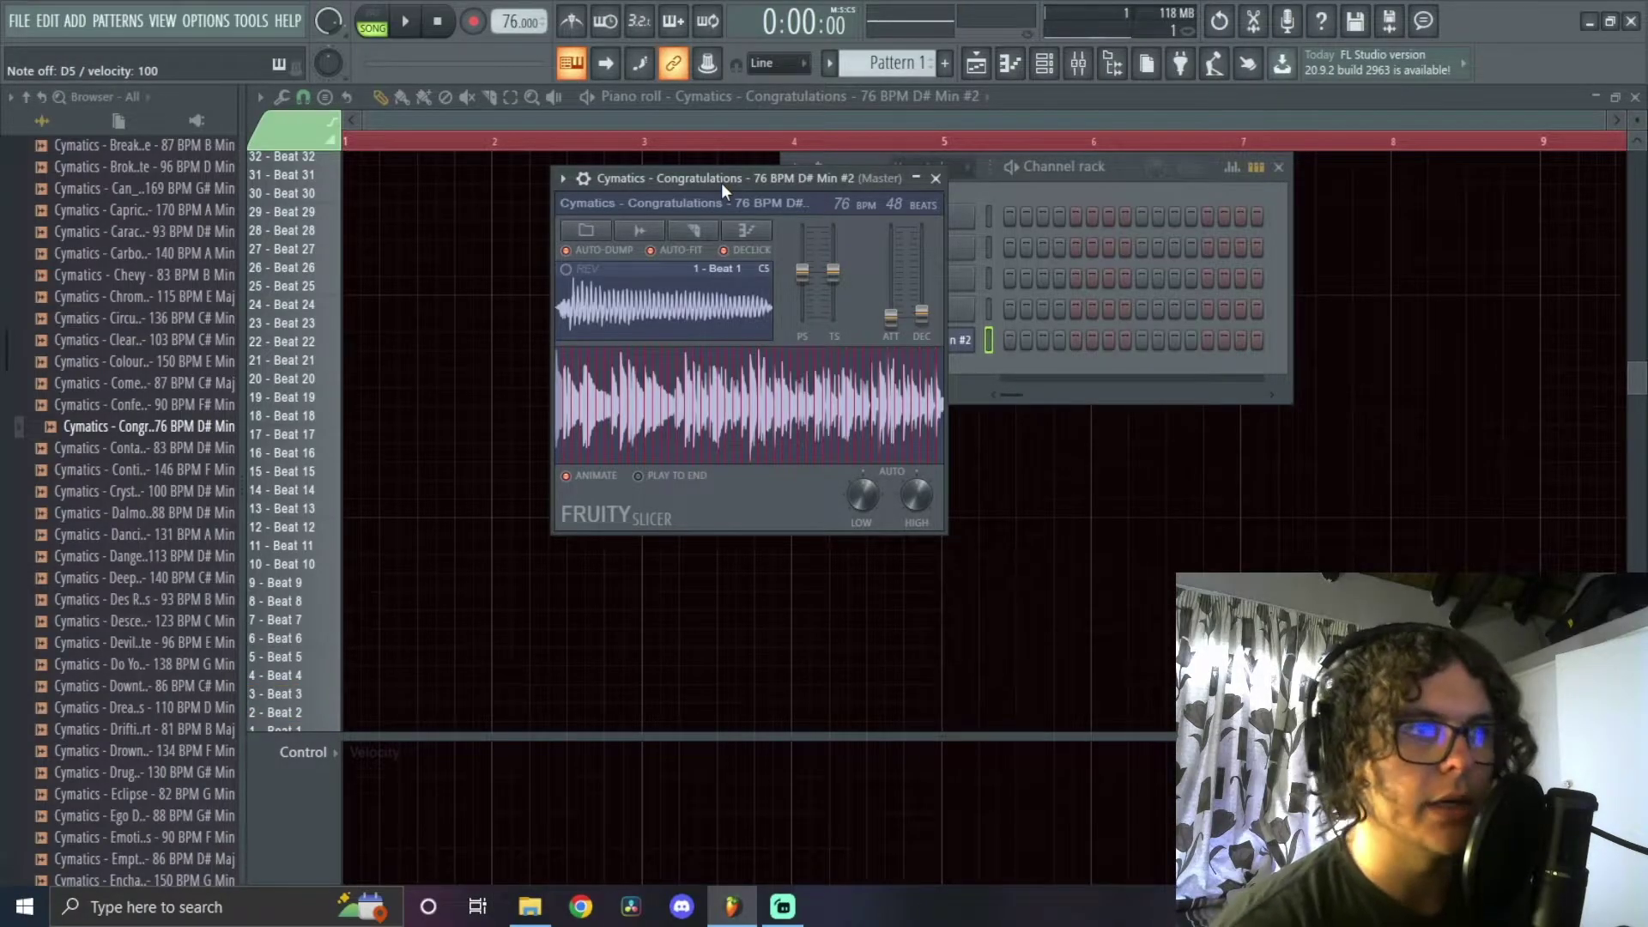
Lower the ATT fader for a 16 ms slice fade-in and preview the first four slices
{"action": "left_click_drag", "start_coordinate": [721, 183], "coordinate": [688, 186]}
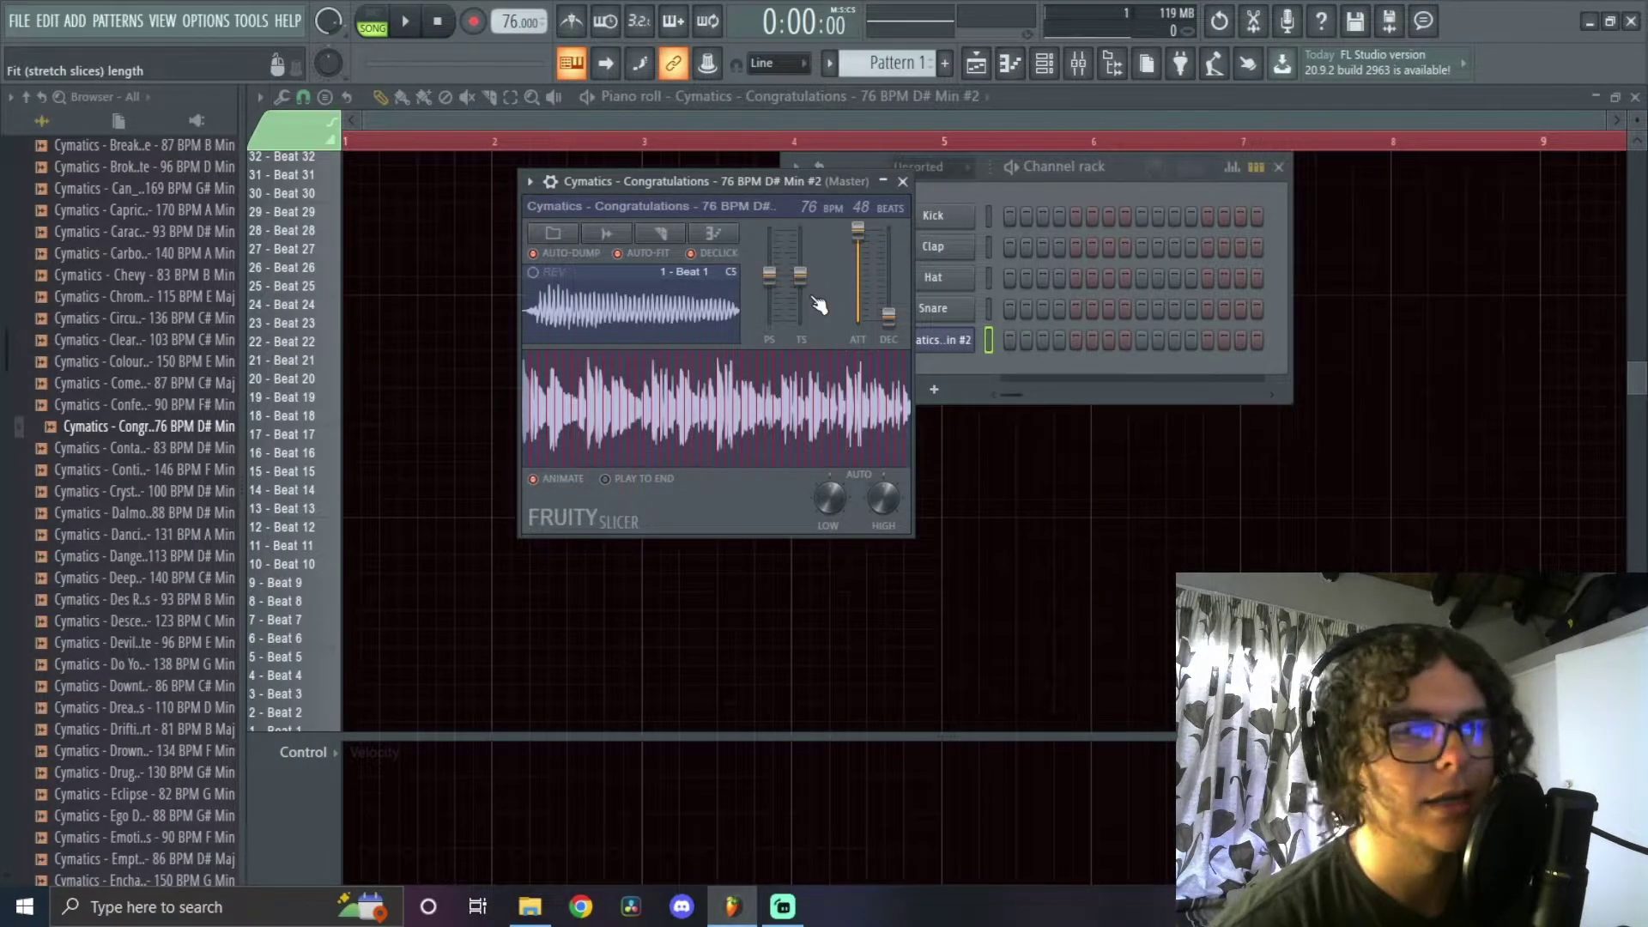
{"action": "left_click_drag", "start_coordinate": [858, 229], "coordinate": [858, 305]}
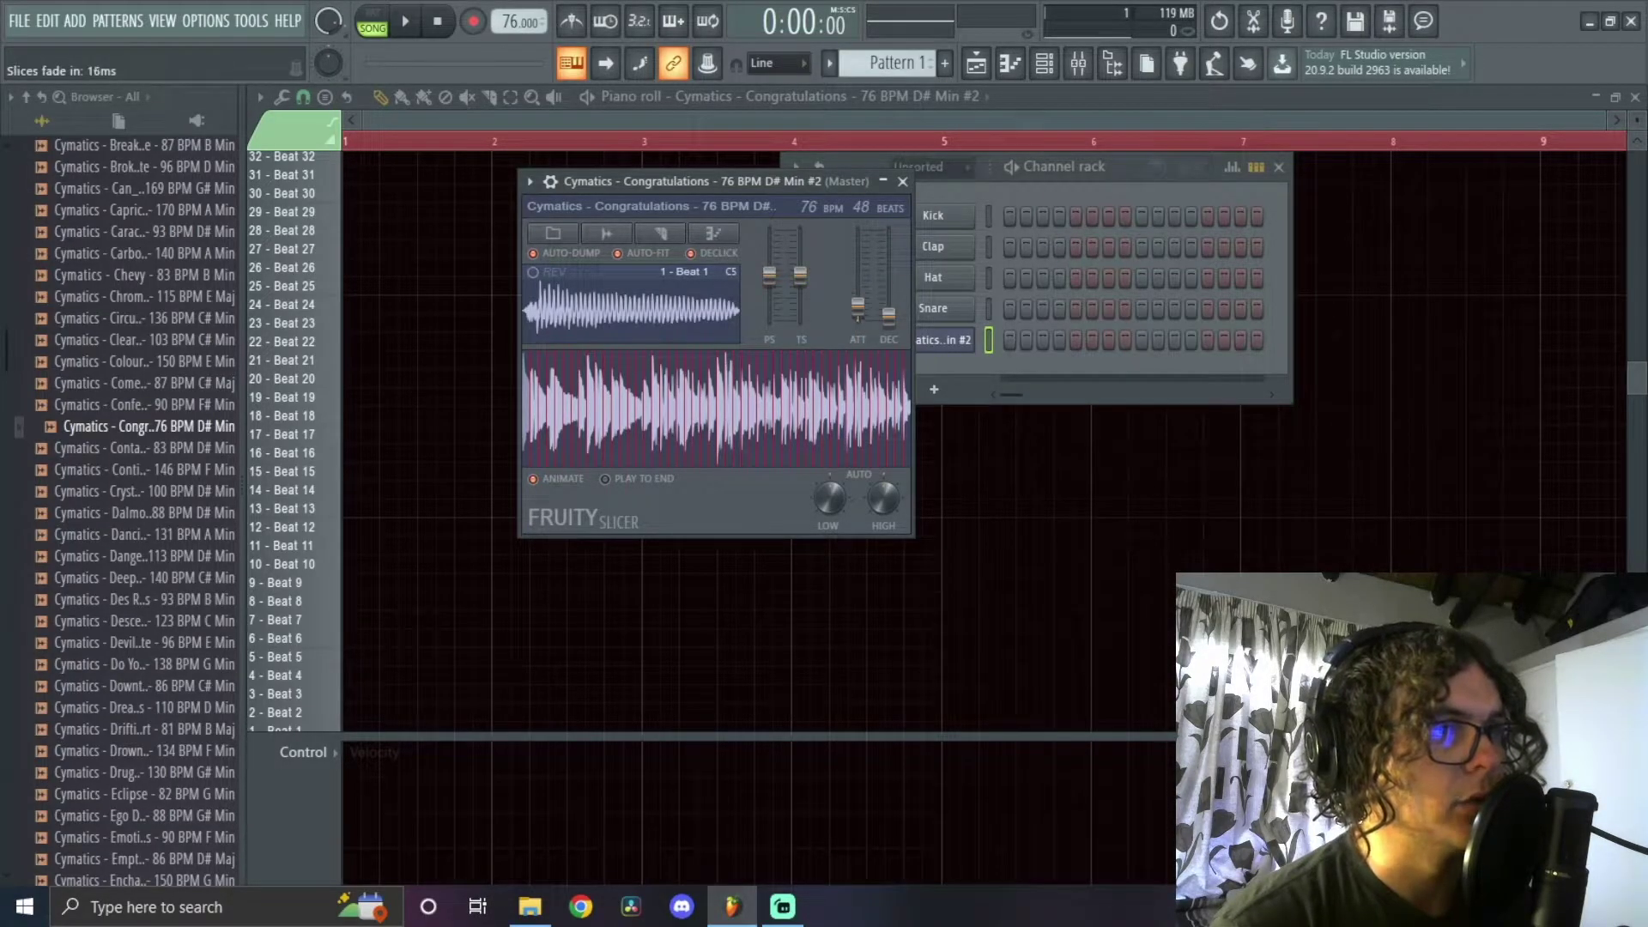
{"action": "key", "text": "z"}
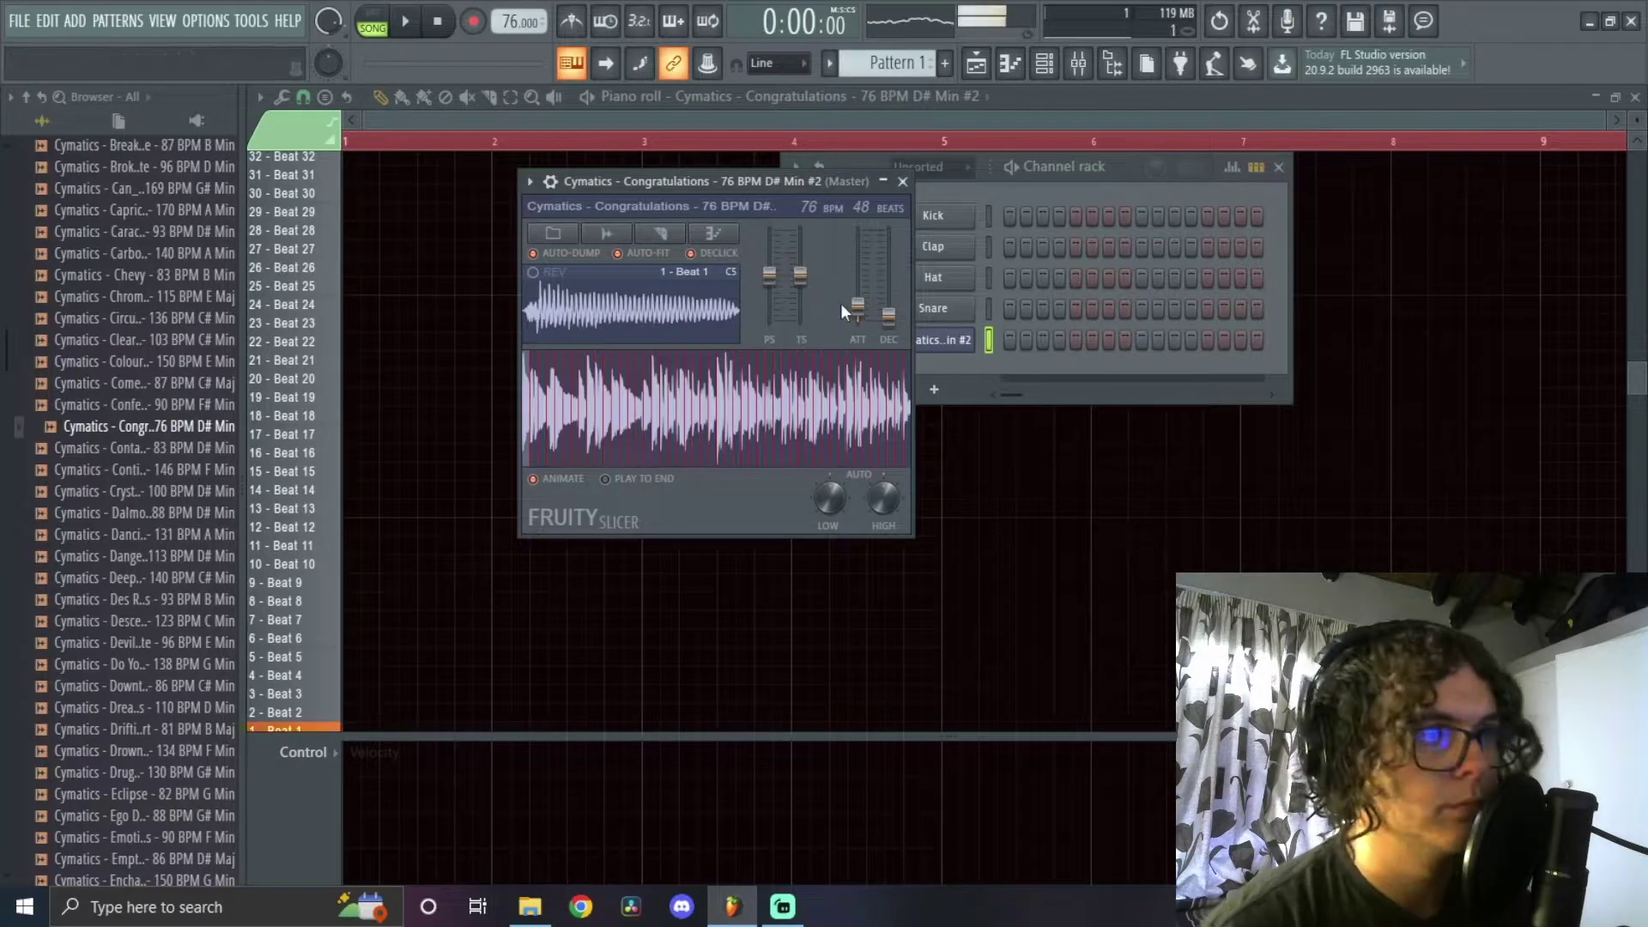
{"action": "key", "text": "s"}
{"action": "key", "text": "x"}
{"action": "key", "text": "d"}
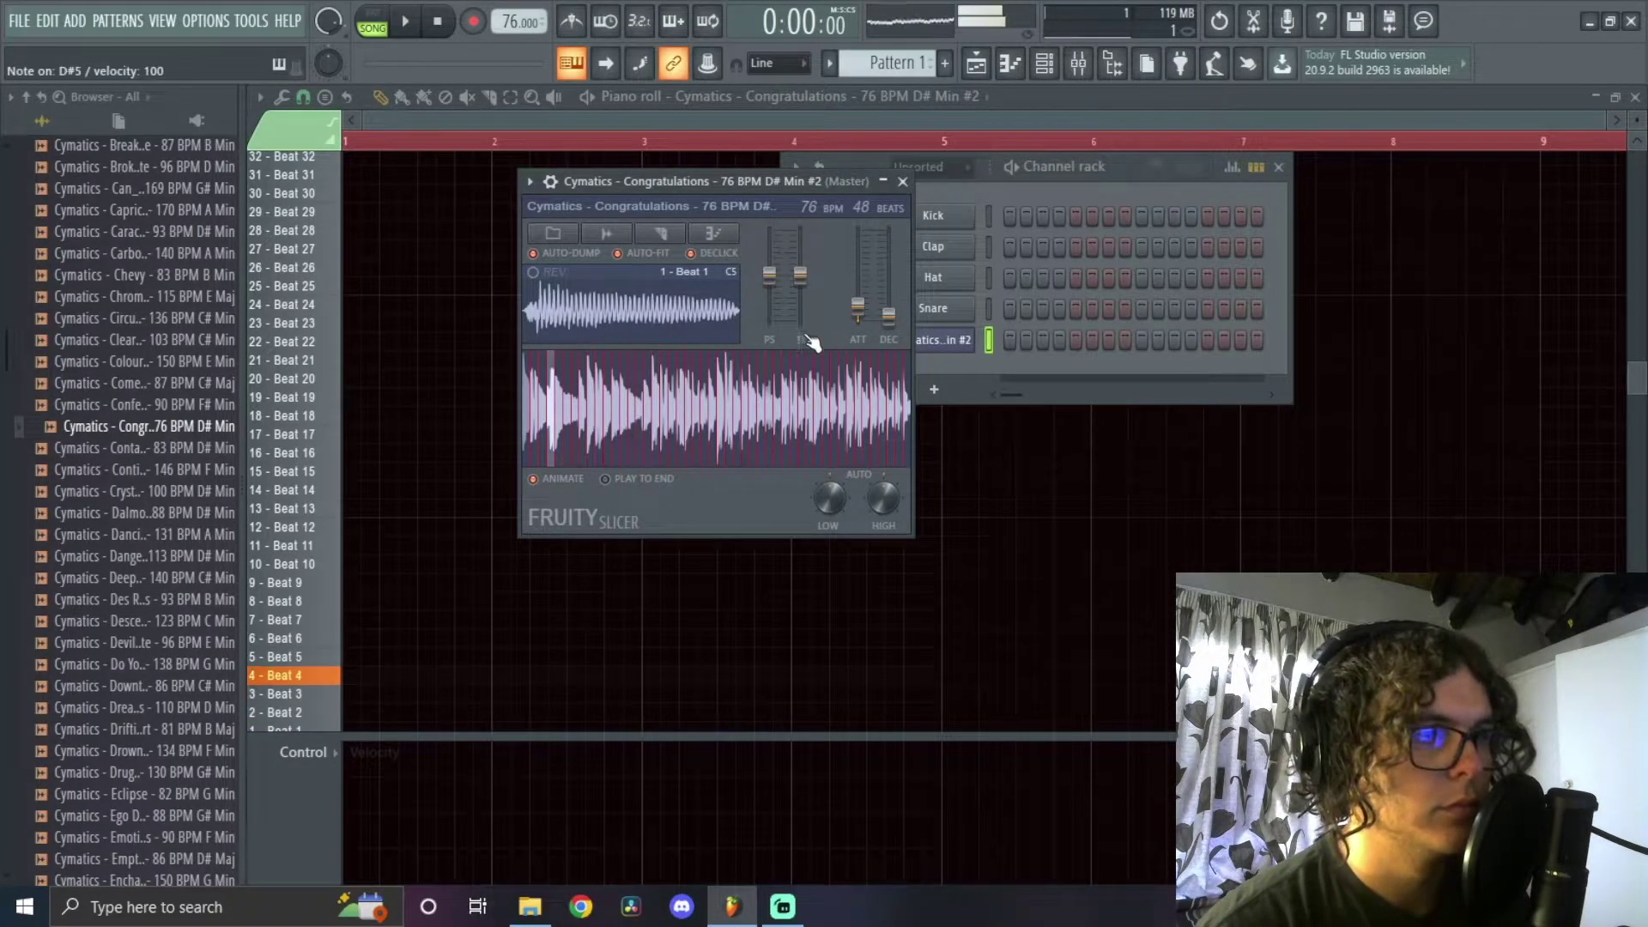
Move the Slicer window aside and audition slices two through four
{"action": "key", "text": "x"}
{"action": "key", "text": "d"}
{"action": "left_click_drag", "start_coordinate": [801, 176], "coordinate": [810, 211]}
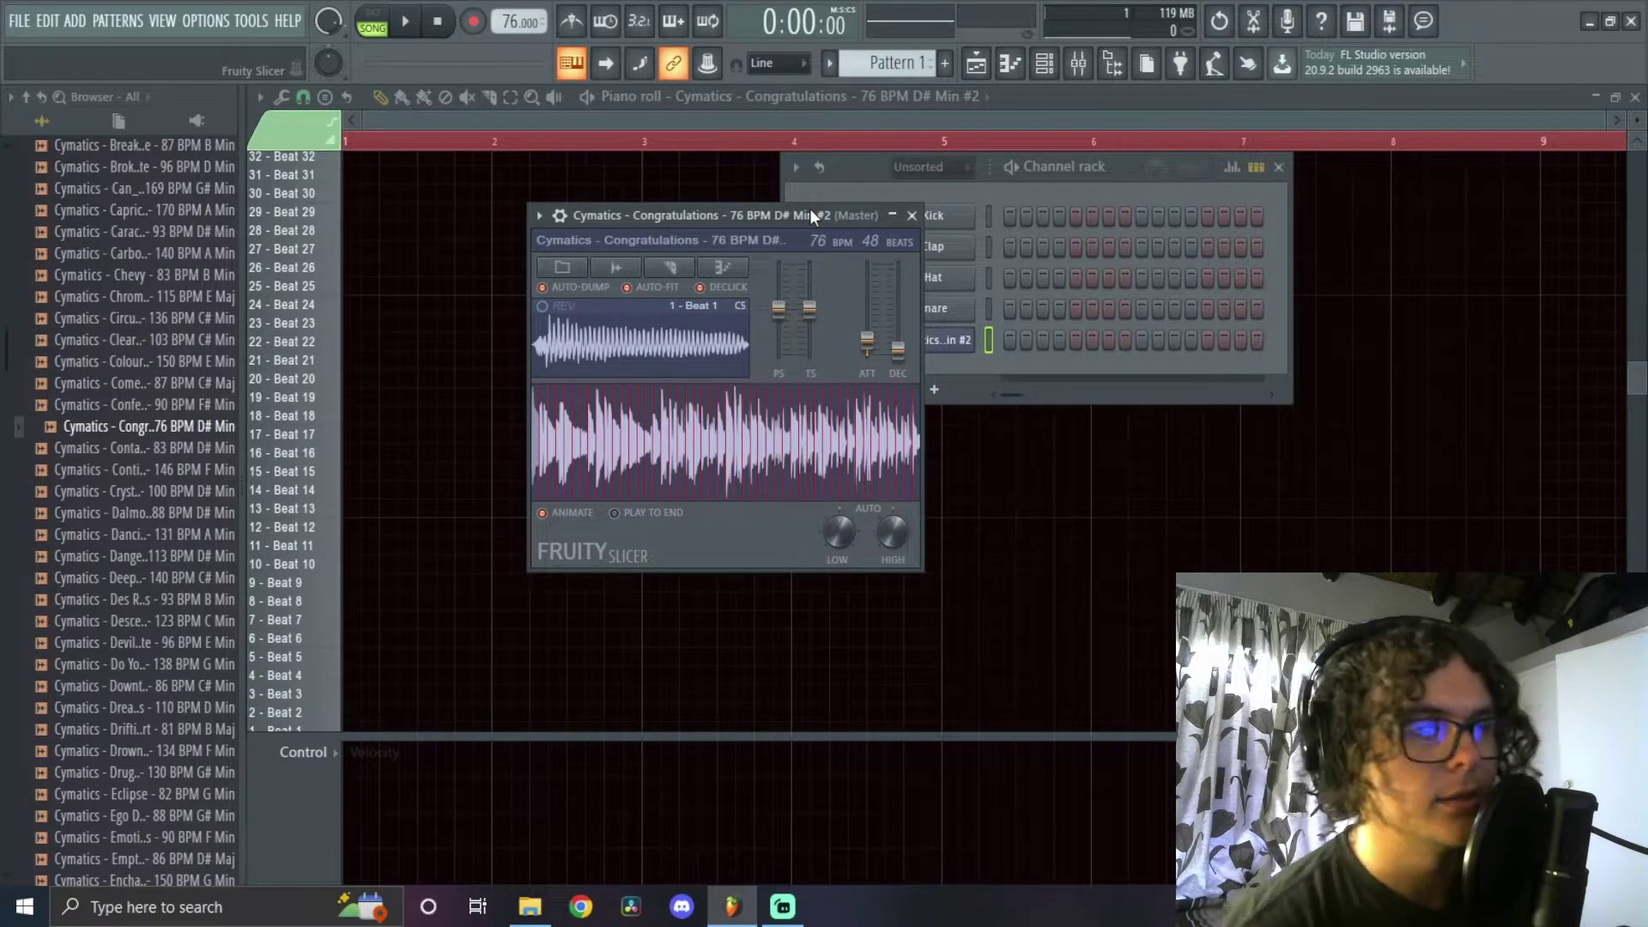
{"action": "left_click_drag", "start_coordinate": [825, 223], "coordinate": [796, 200]}
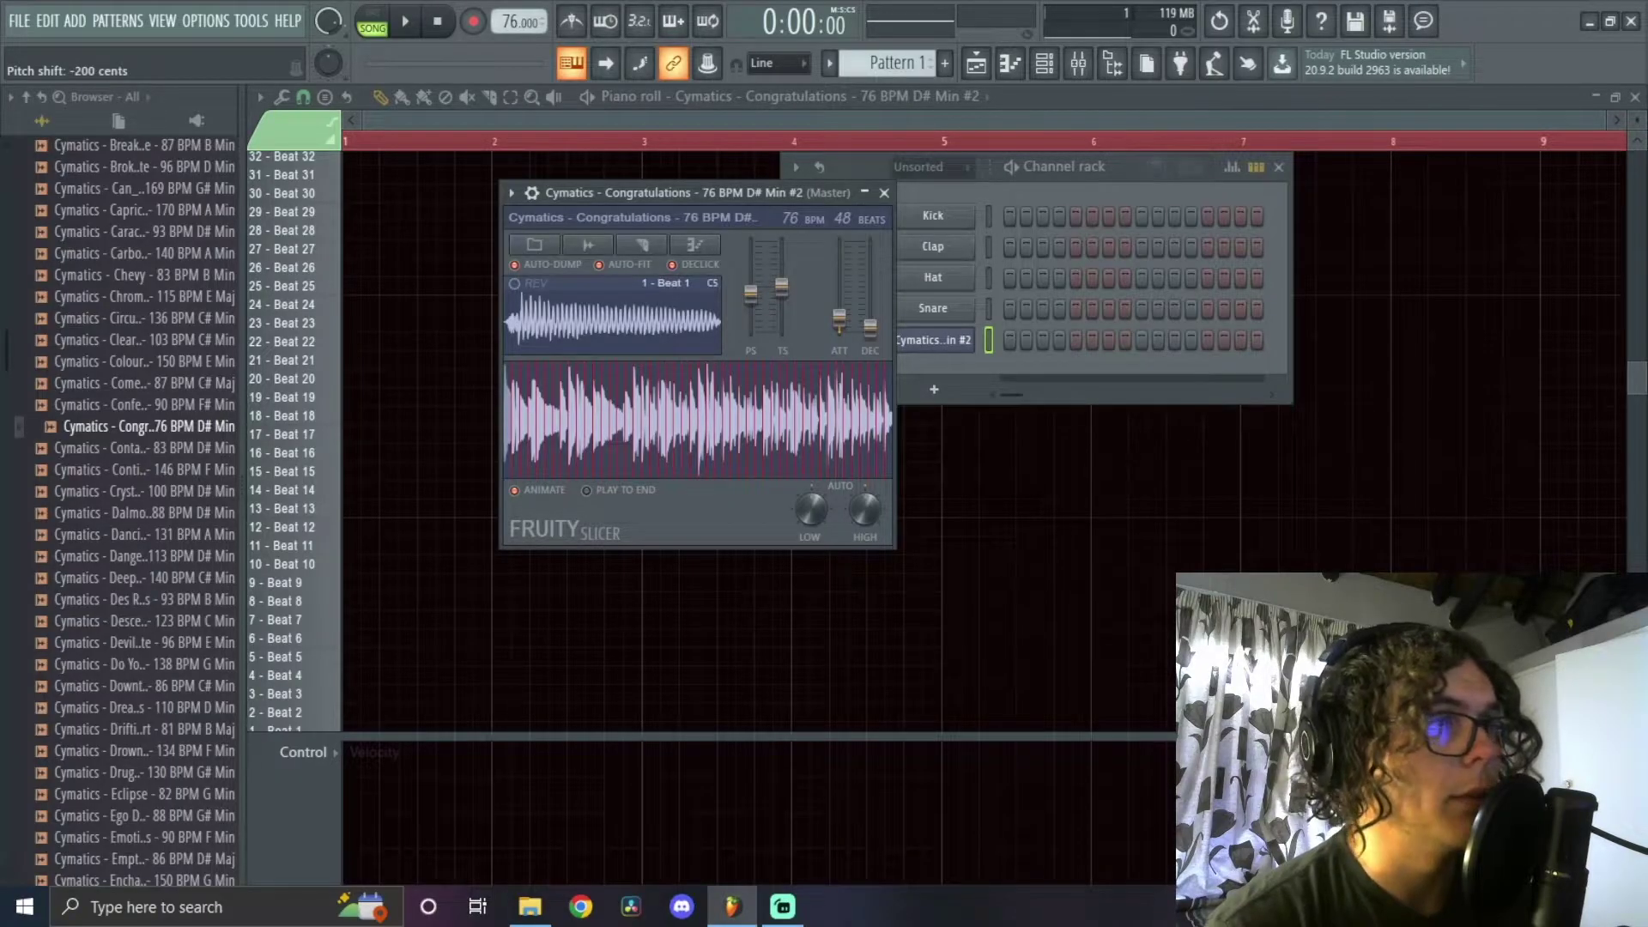
{"action": "key", "text": "s"}
{"action": "key", "text": "x"}
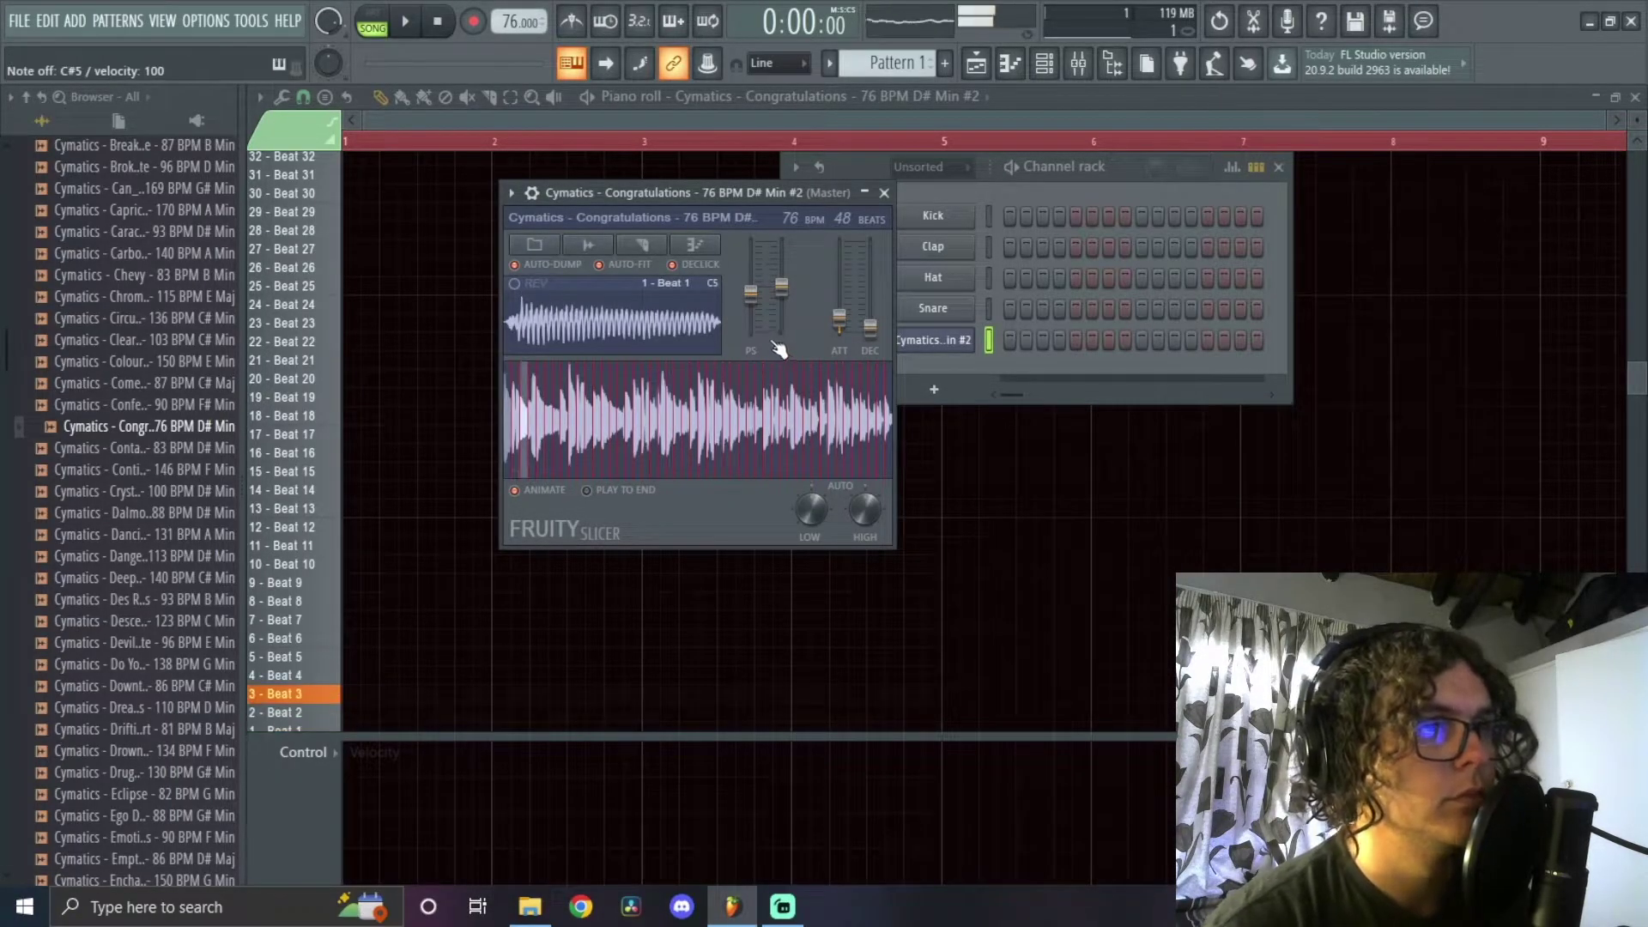
{"action": "key", "text": "d"}
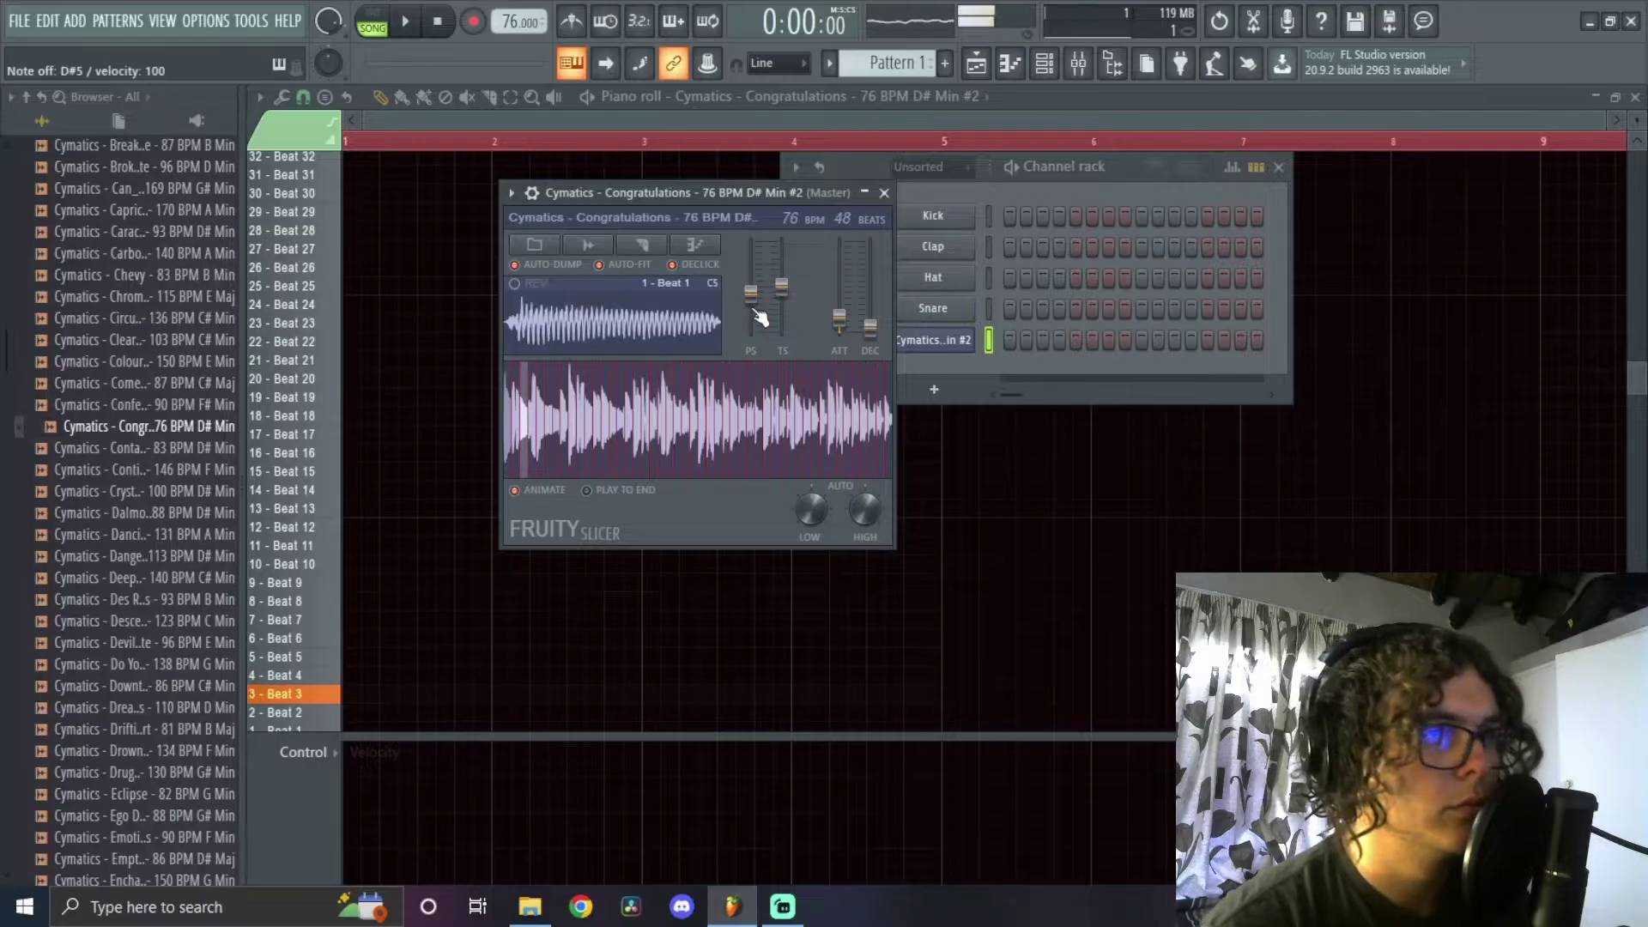
{"action": "key", "text": "d"}
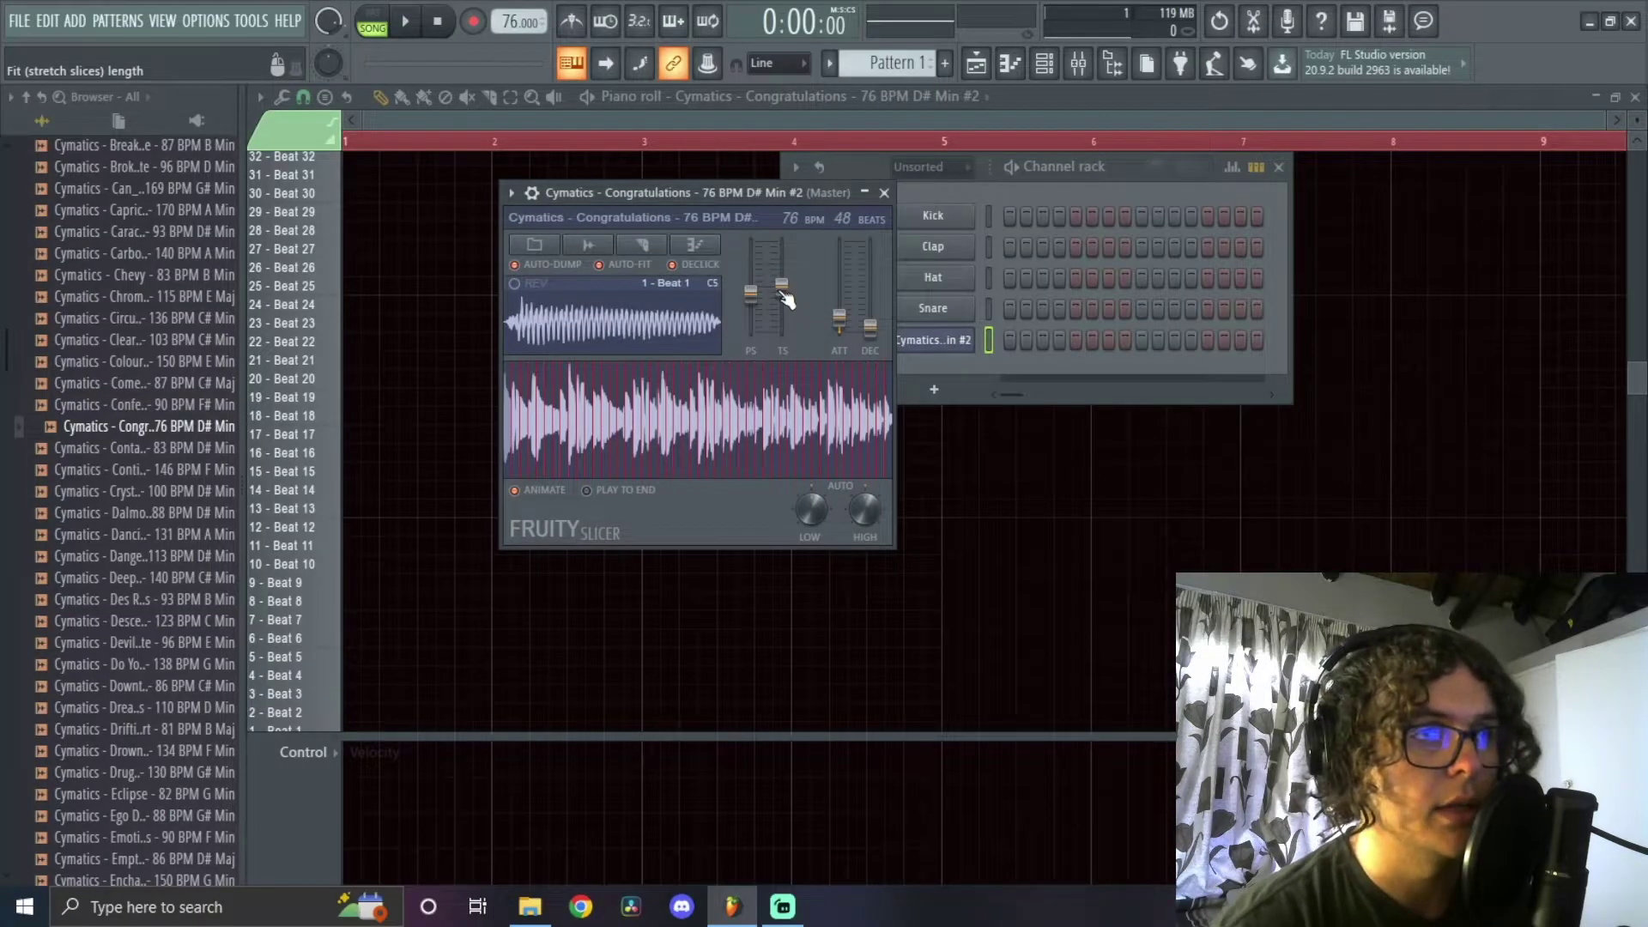
Set the time-stretch to 122.26%, slowing the slices from 76 to 62 BPM
{"action": "left_click_drag", "start_coordinate": [783, 285], "coordinate": [786, 276]}
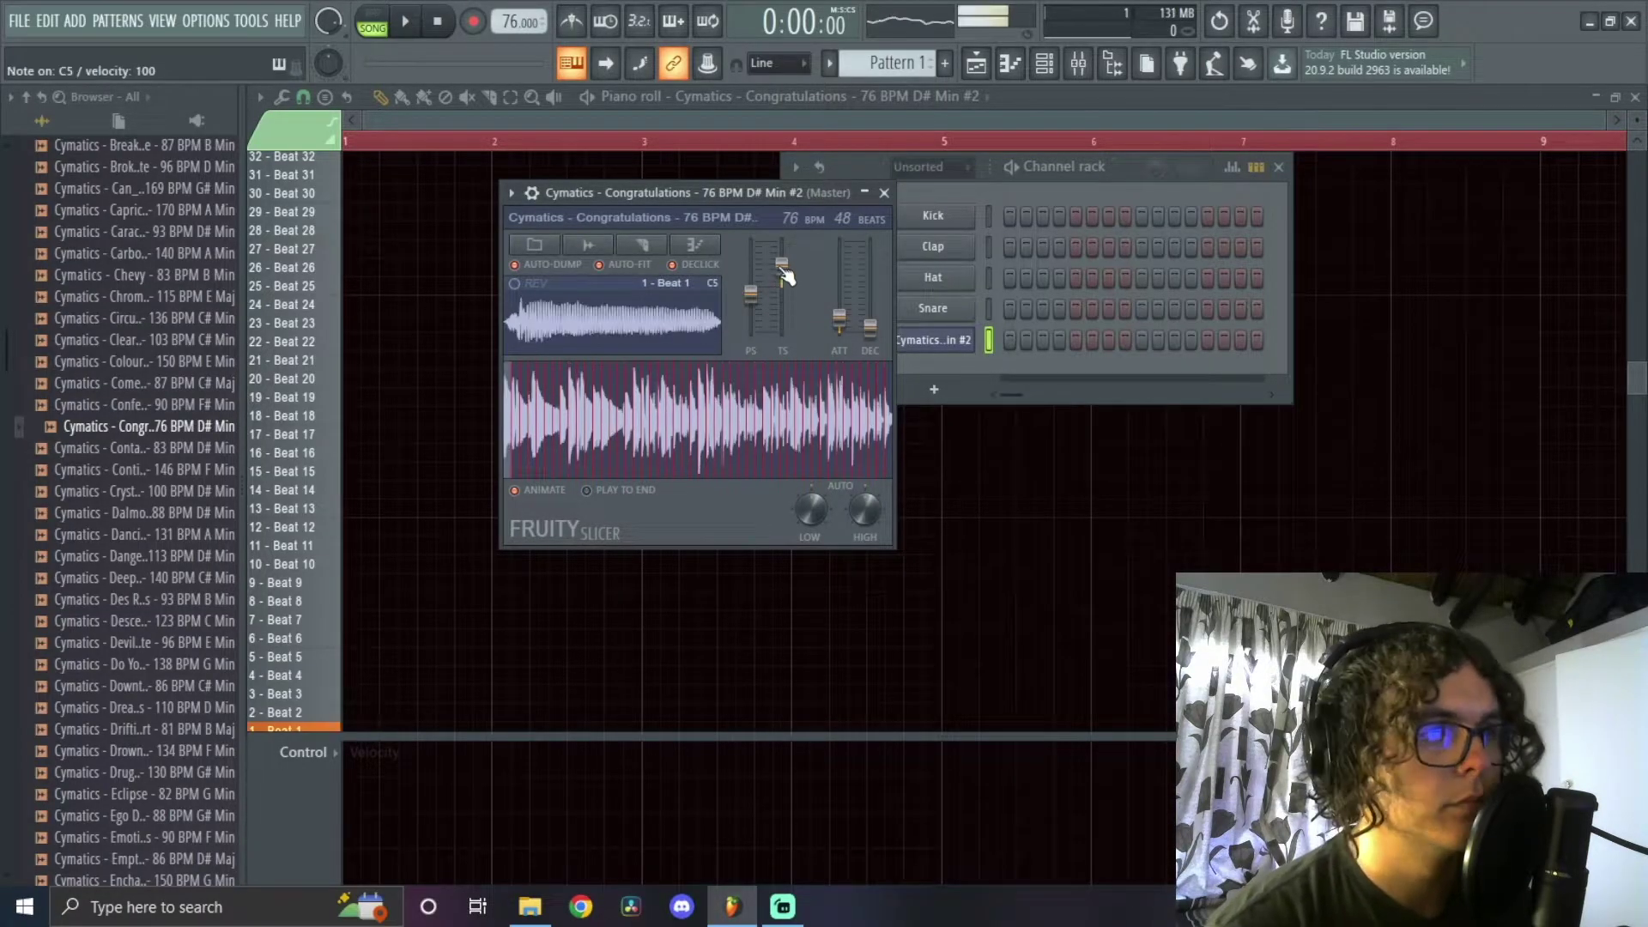
{"action": "key", "text": "s"}
{"action": "key", "text": "x"}
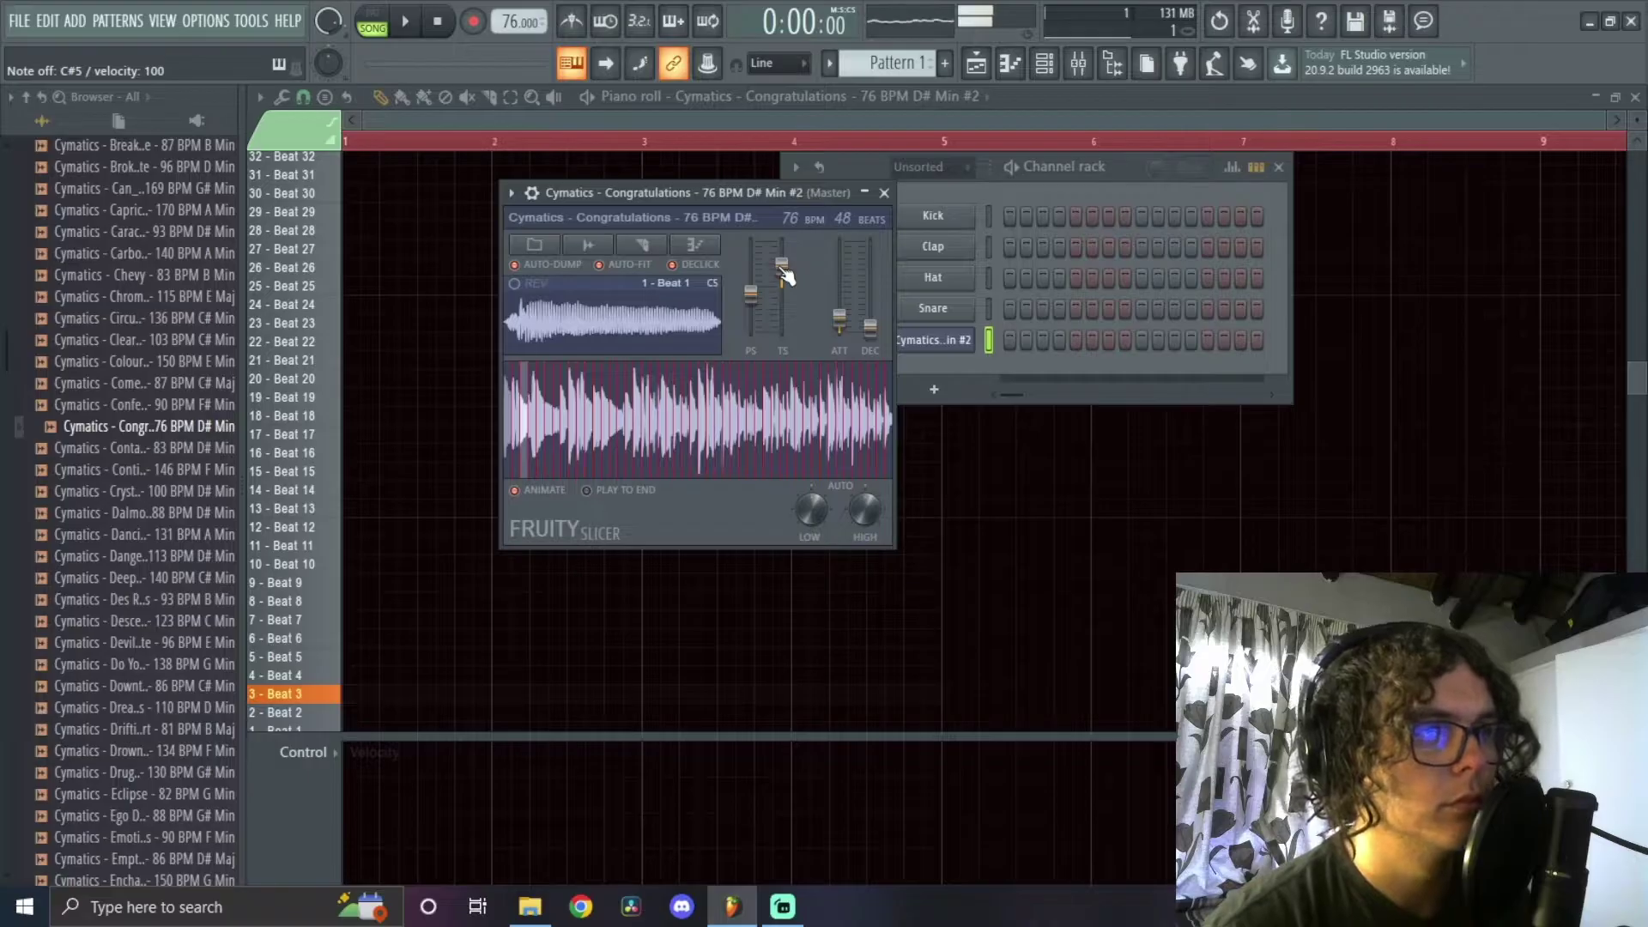
{"action": "key", "text": "x"}
{"action": "key", "text": "d"}
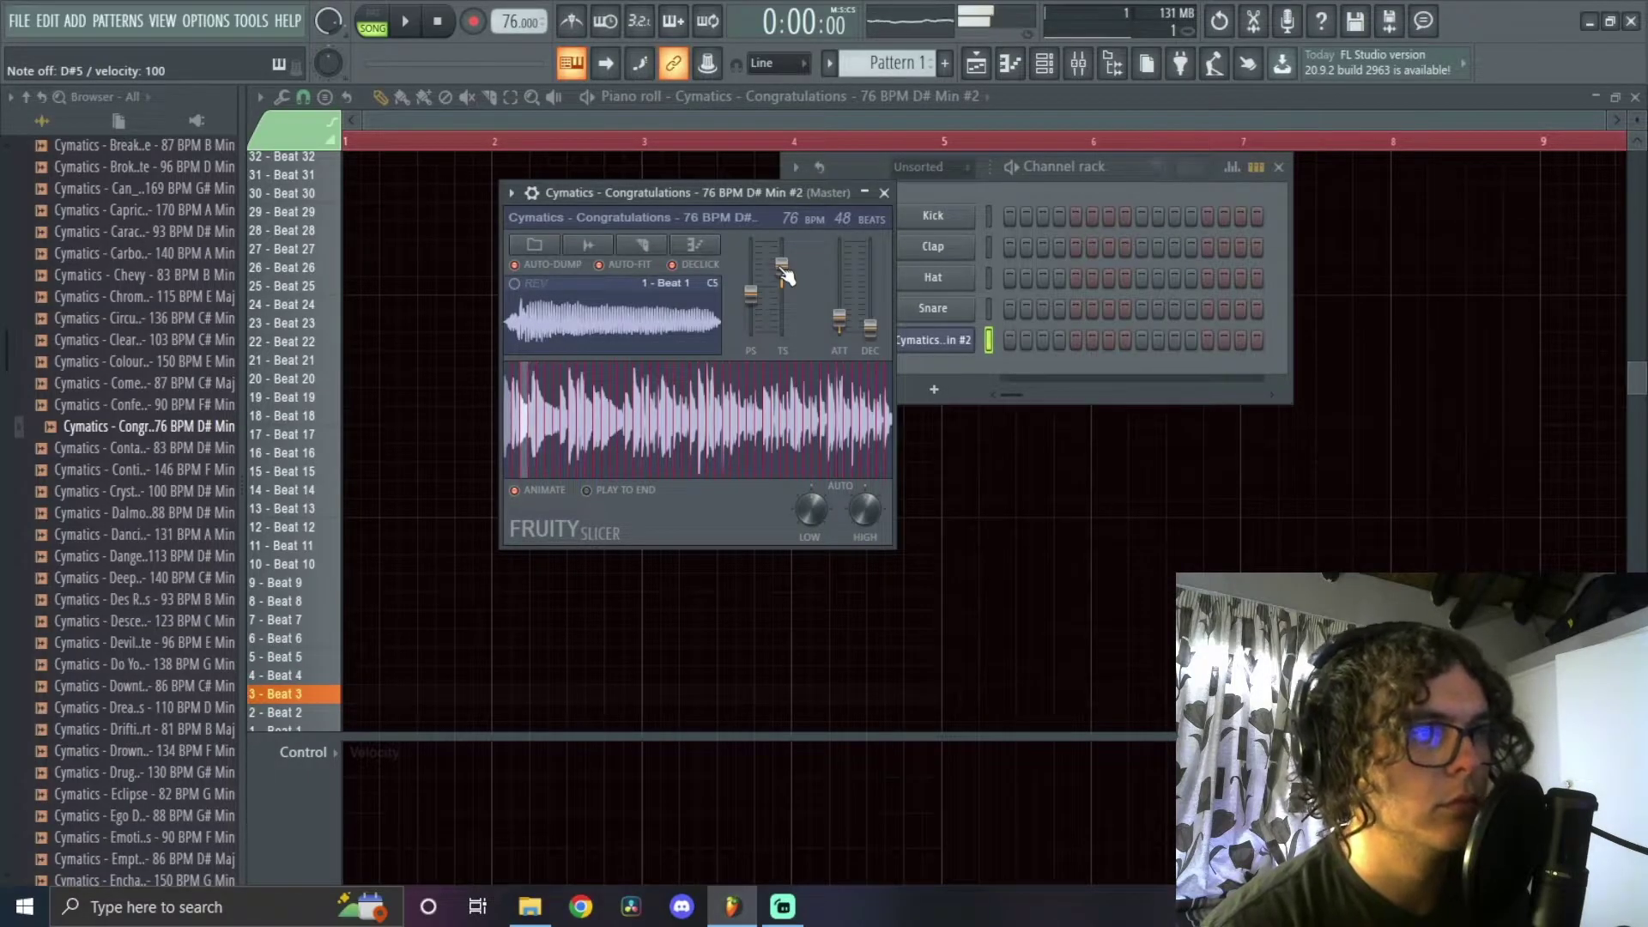
{"action": "key", "text": "x"}
{"action": "key", "text": "x"}
{"action": "key", "text": "x"}
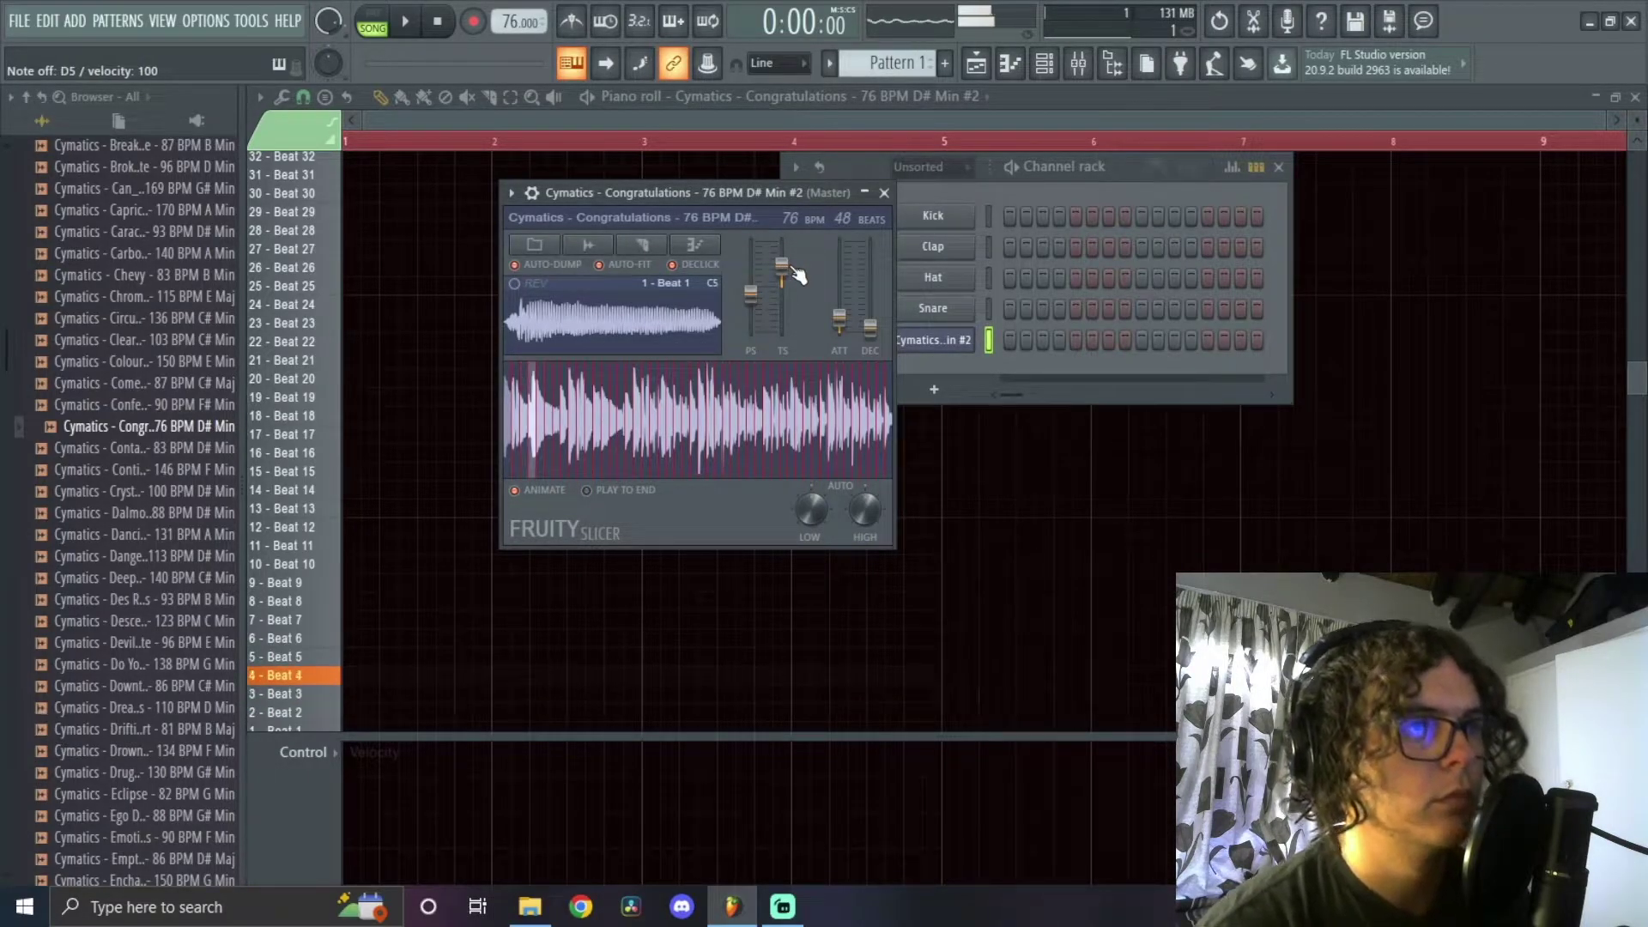
{"action": "key", "text": "d"}
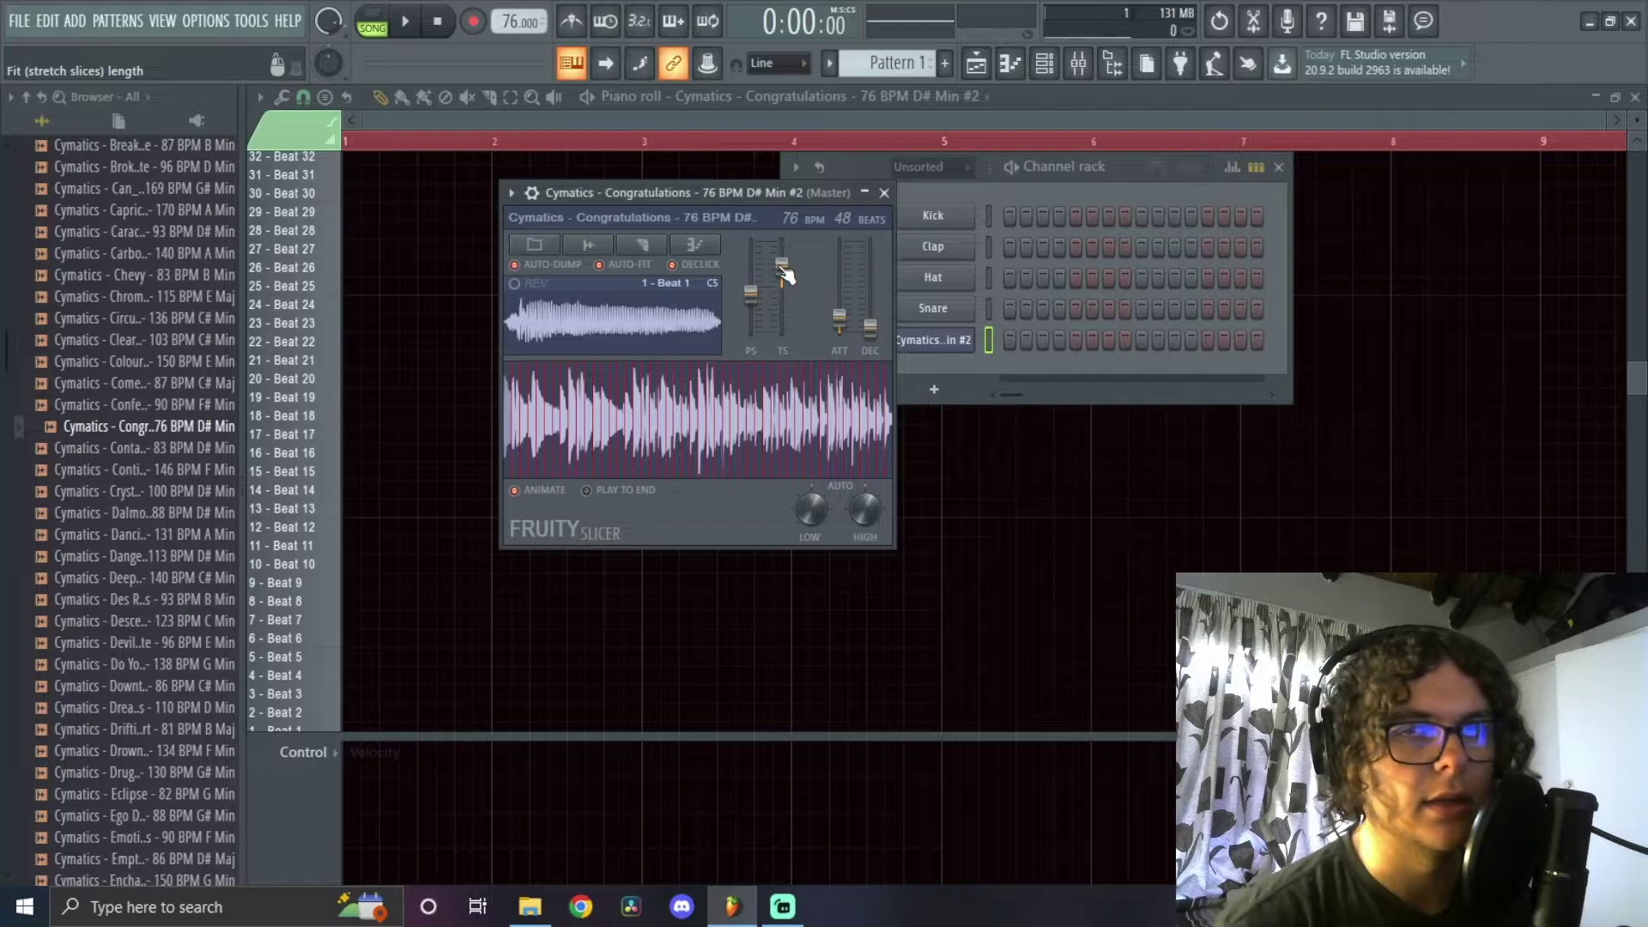
{"action": "left_click_drag", "start_coordinate": [784, 273], "coordinate": [784, 292]}
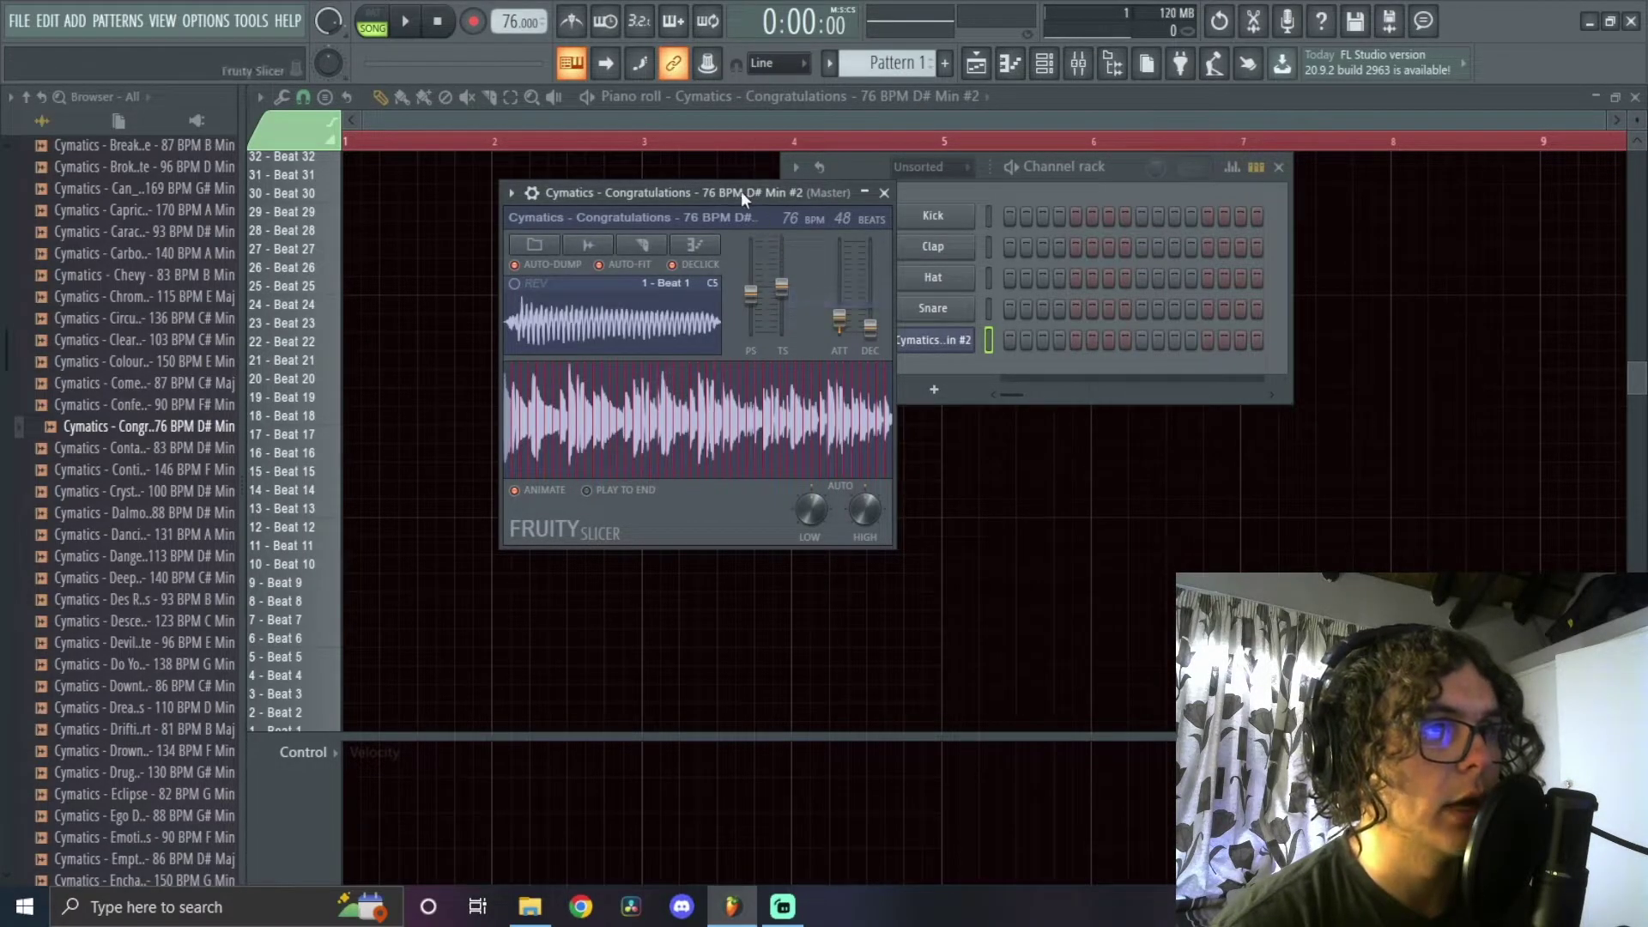
Play the four-bar slice pattern of Beat 1–4 and Beat 13 in the piano roll, then stop
{"action": "left_click", "coordinate": [567, 518]}
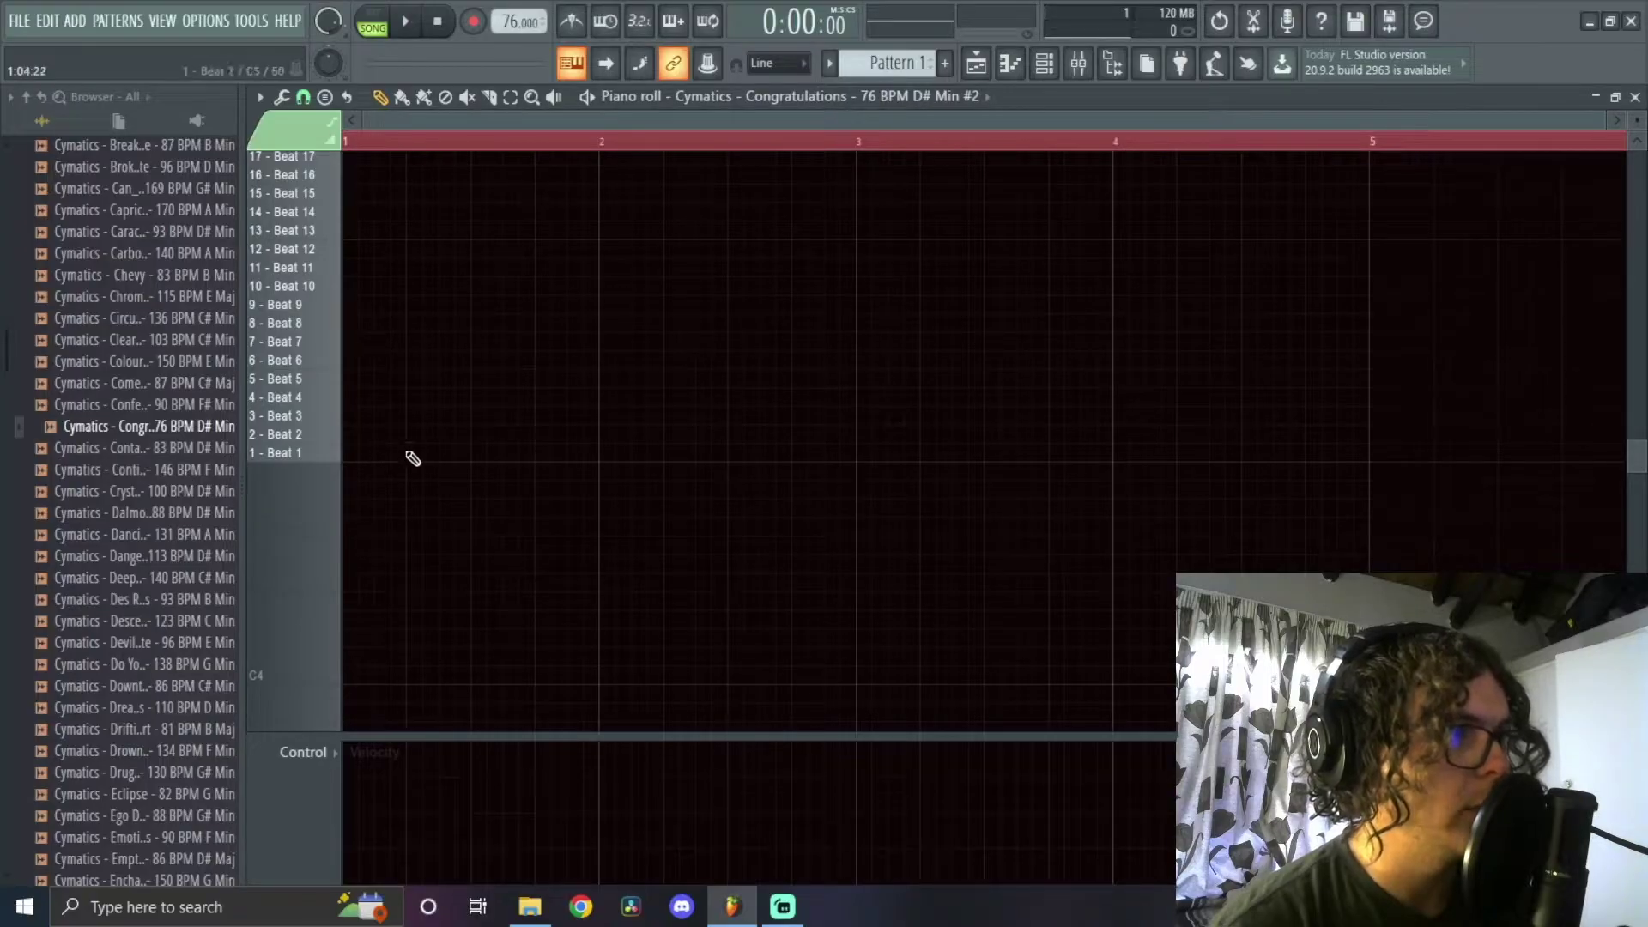
{"action": "key", "text": "space"}
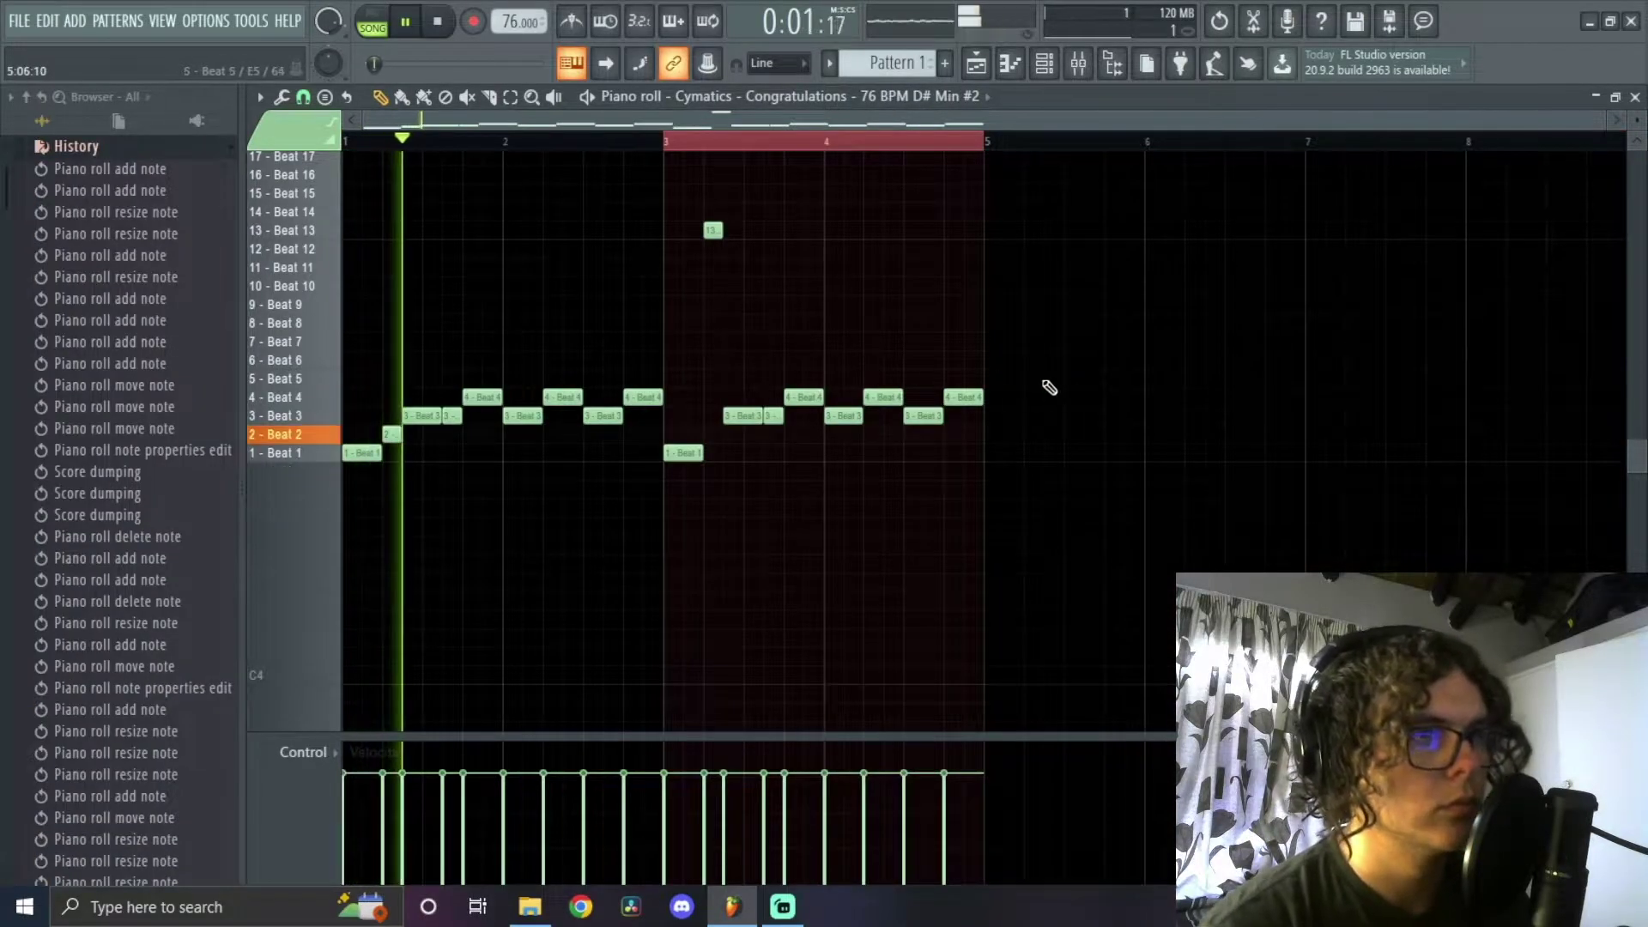
{"action": "scroll", "coordinate": [1080, 389], "scroll_direction": "down", "scroll_amount": 1}
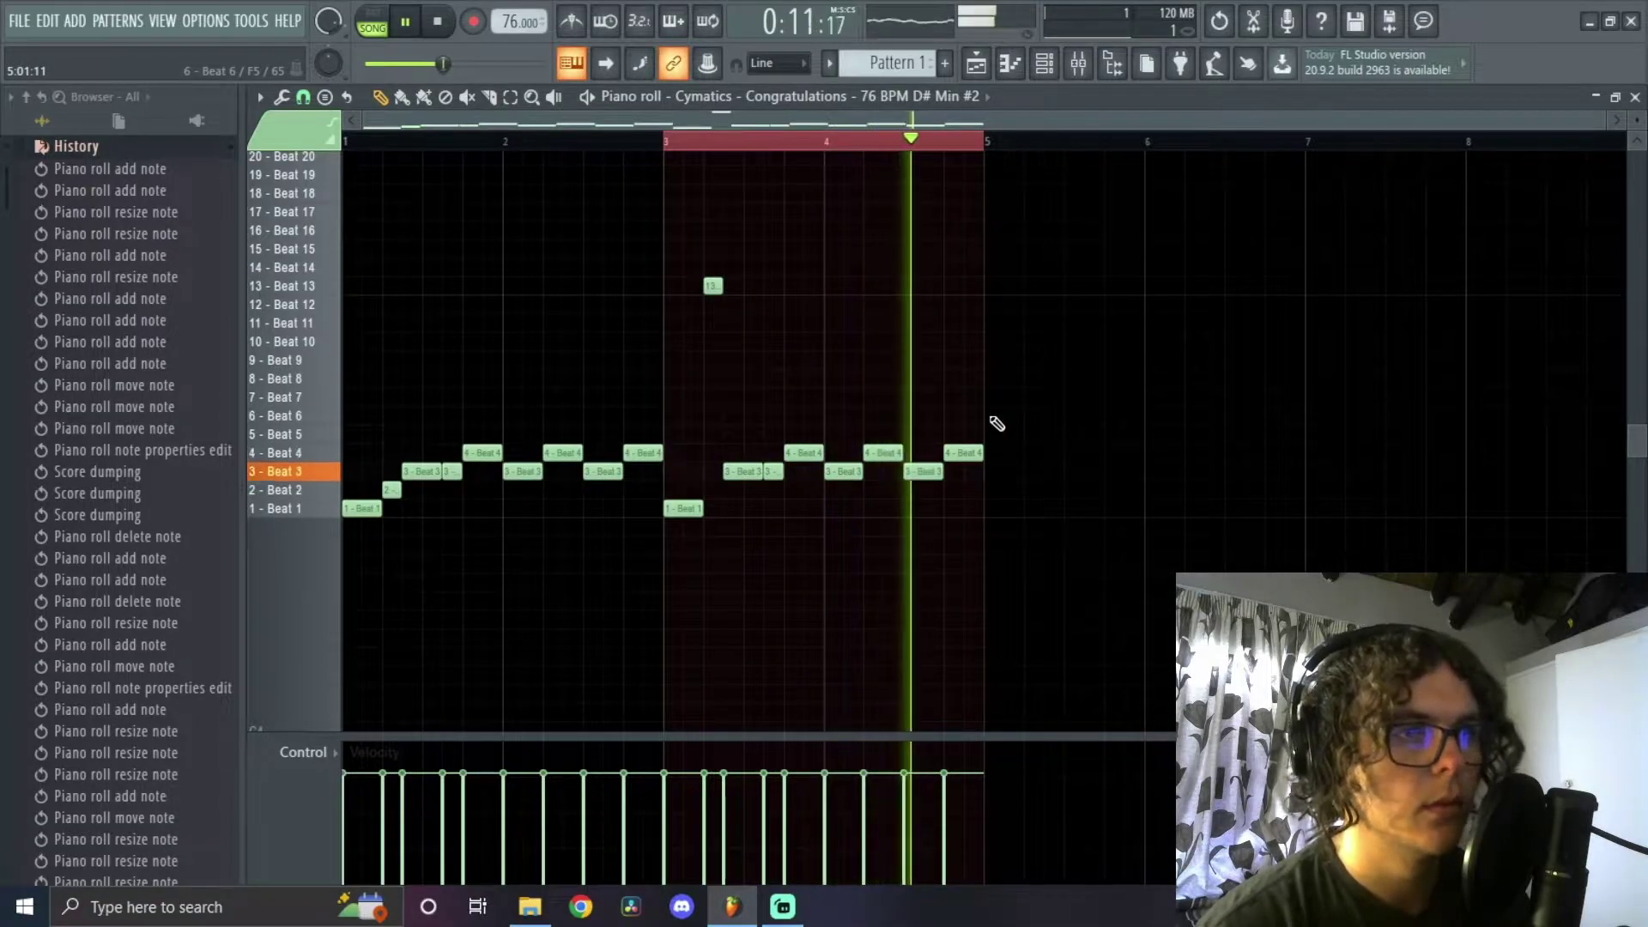
{"action": "key", "text": "space"}
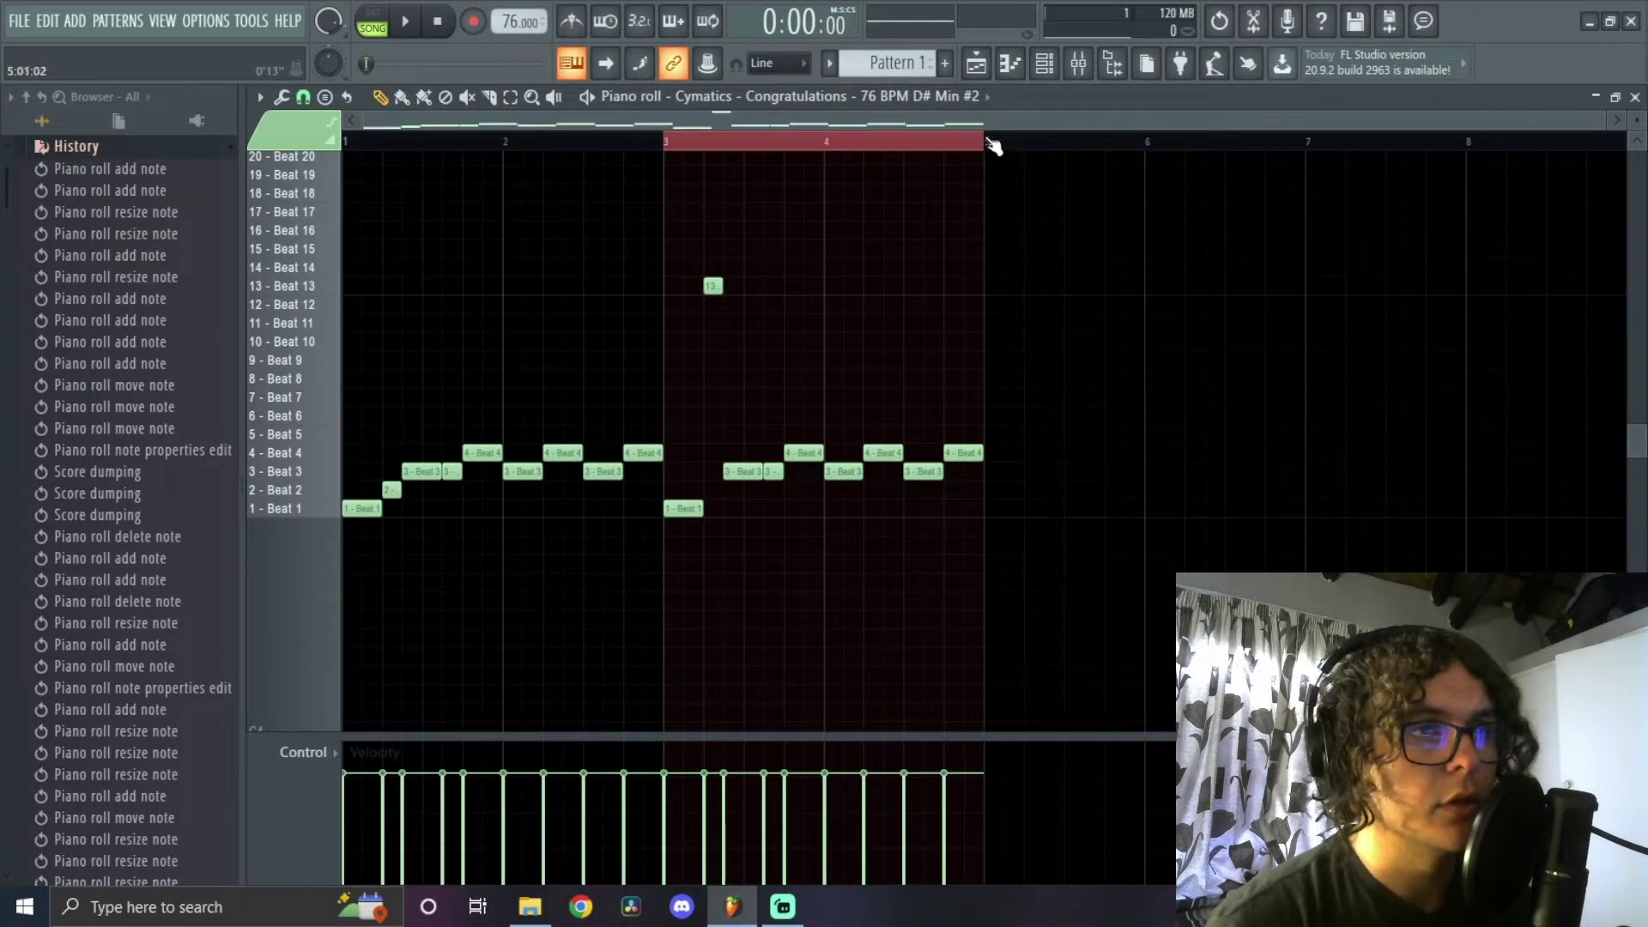
Duplicate the four-bar slice pattern into bars 5–8 and play it back from bar 5
{"action": "key", "text": "ctrl+a"}
{"action": "key", "text": "ctrl+b"}
{"action": "scroll", "coordinate": [1038, 342], "scroll_direction": "down", "scroll_amount": 2}
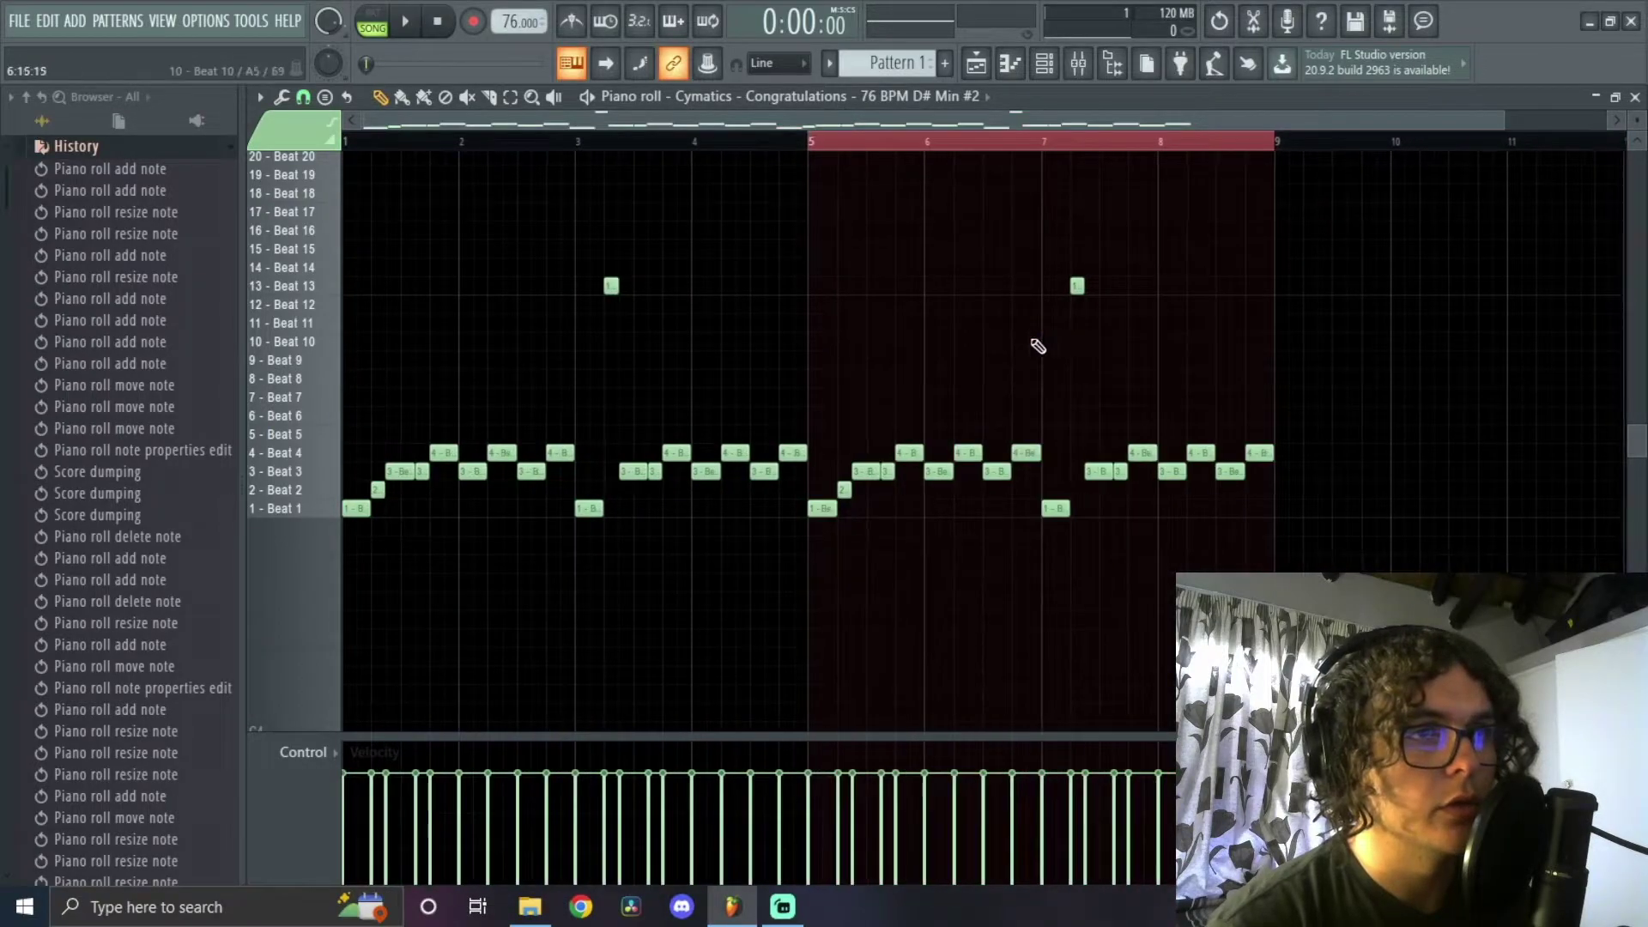
{"action": "left_click", "coordinate": [811, 146]}
{"action": "scroll", "coordinate": [1047, 372], "scroll_direction": "up", "scroll_amount": 2}
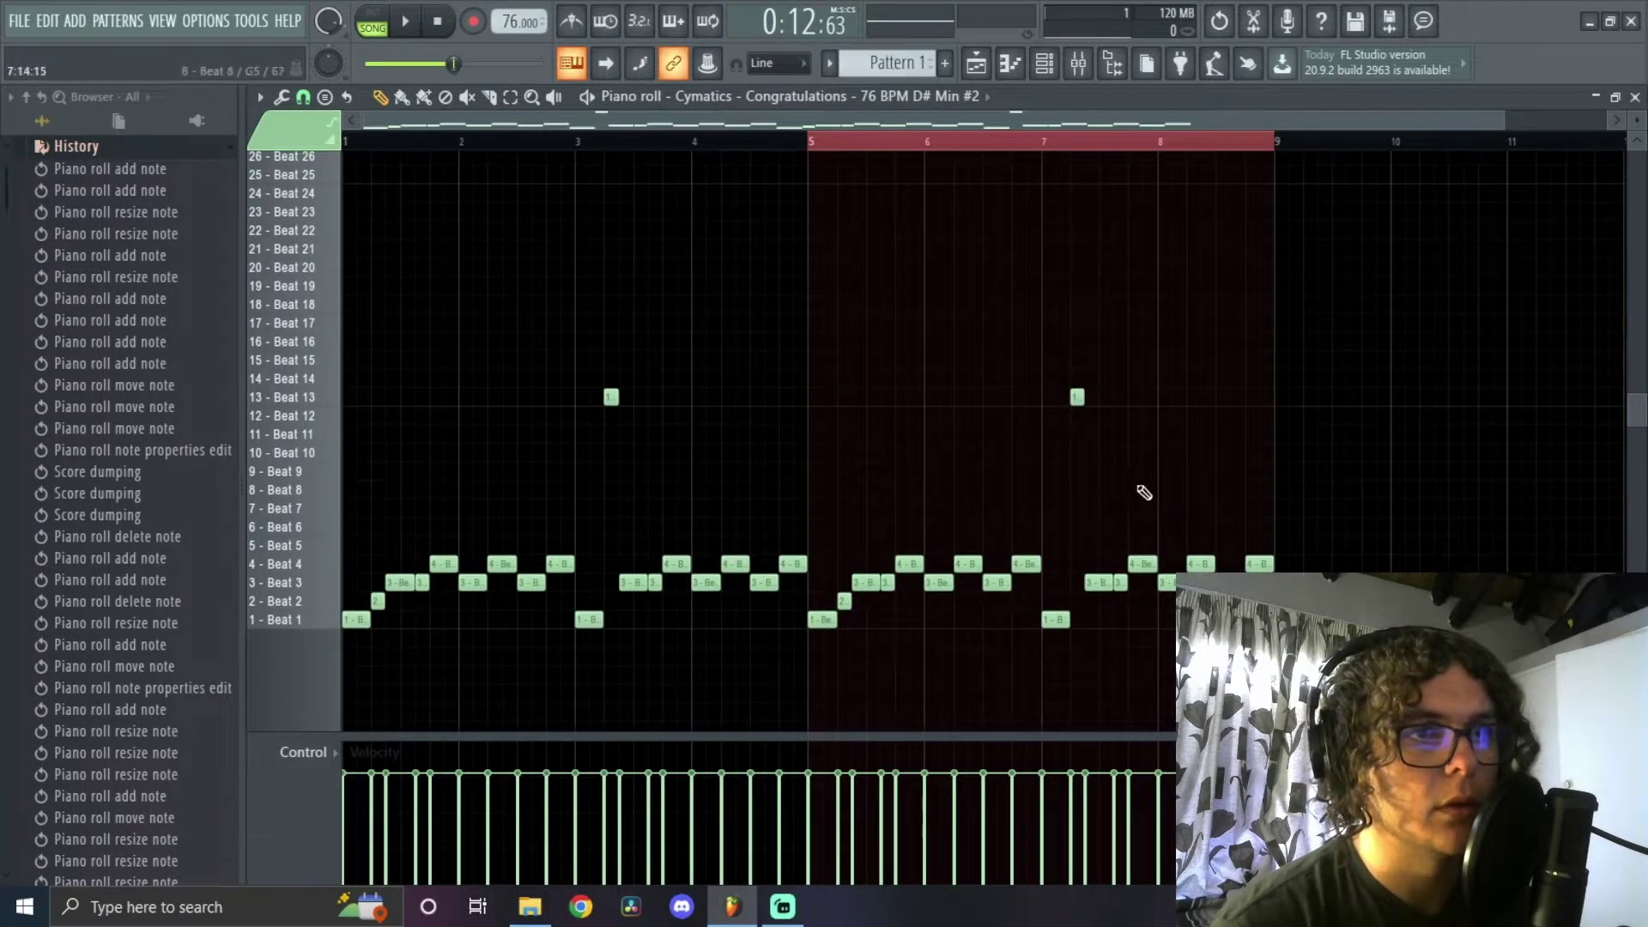
{"action": "scroll", "coordinate": [1107, 472], "scroll_direction": "down", "scroll_amount": 1}
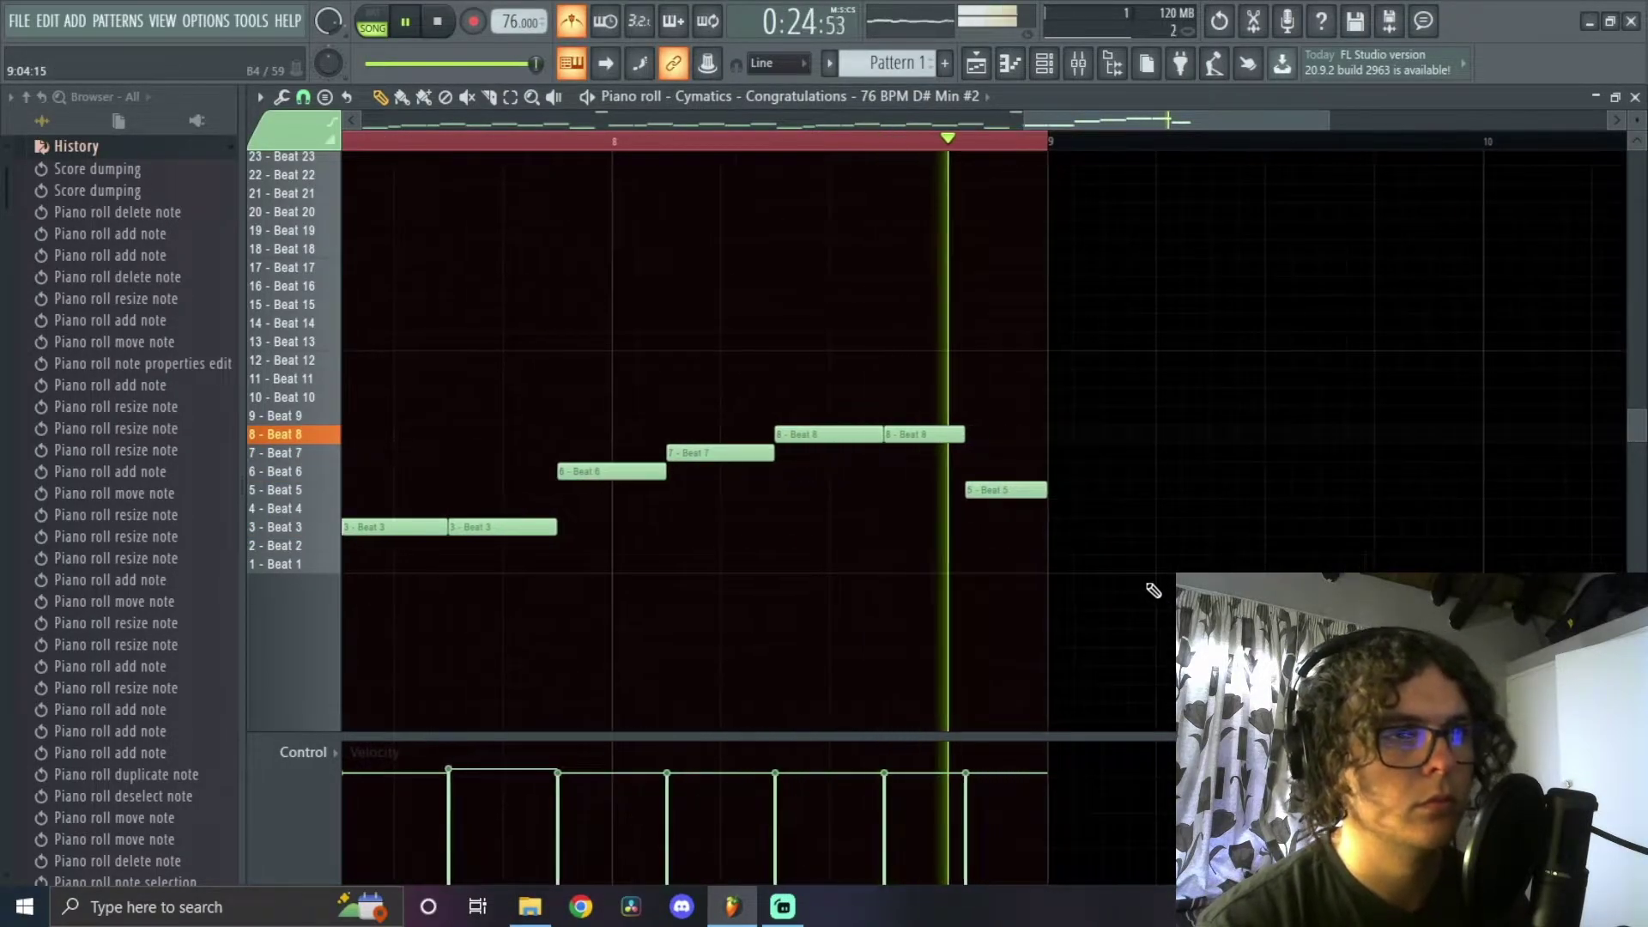
{"action": "scroll", "coordinate": [1153, 591], "scroll_direction": "down", "scroll_amount": 8, "text": "ctrl"}
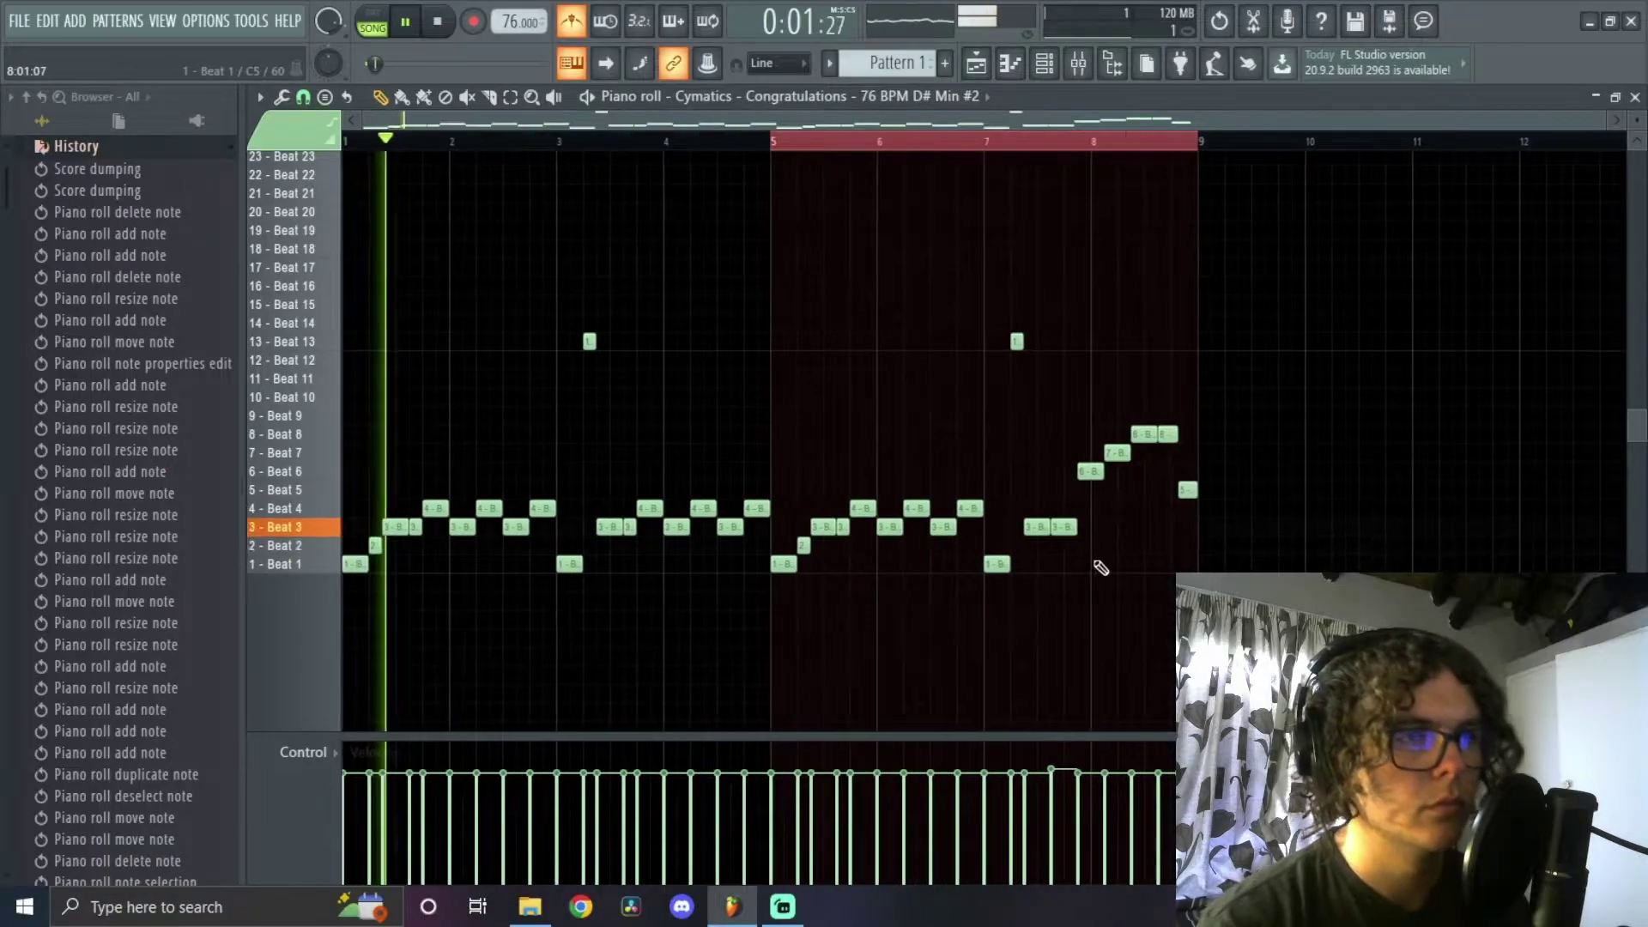
{"action": "key", "text": "space"}
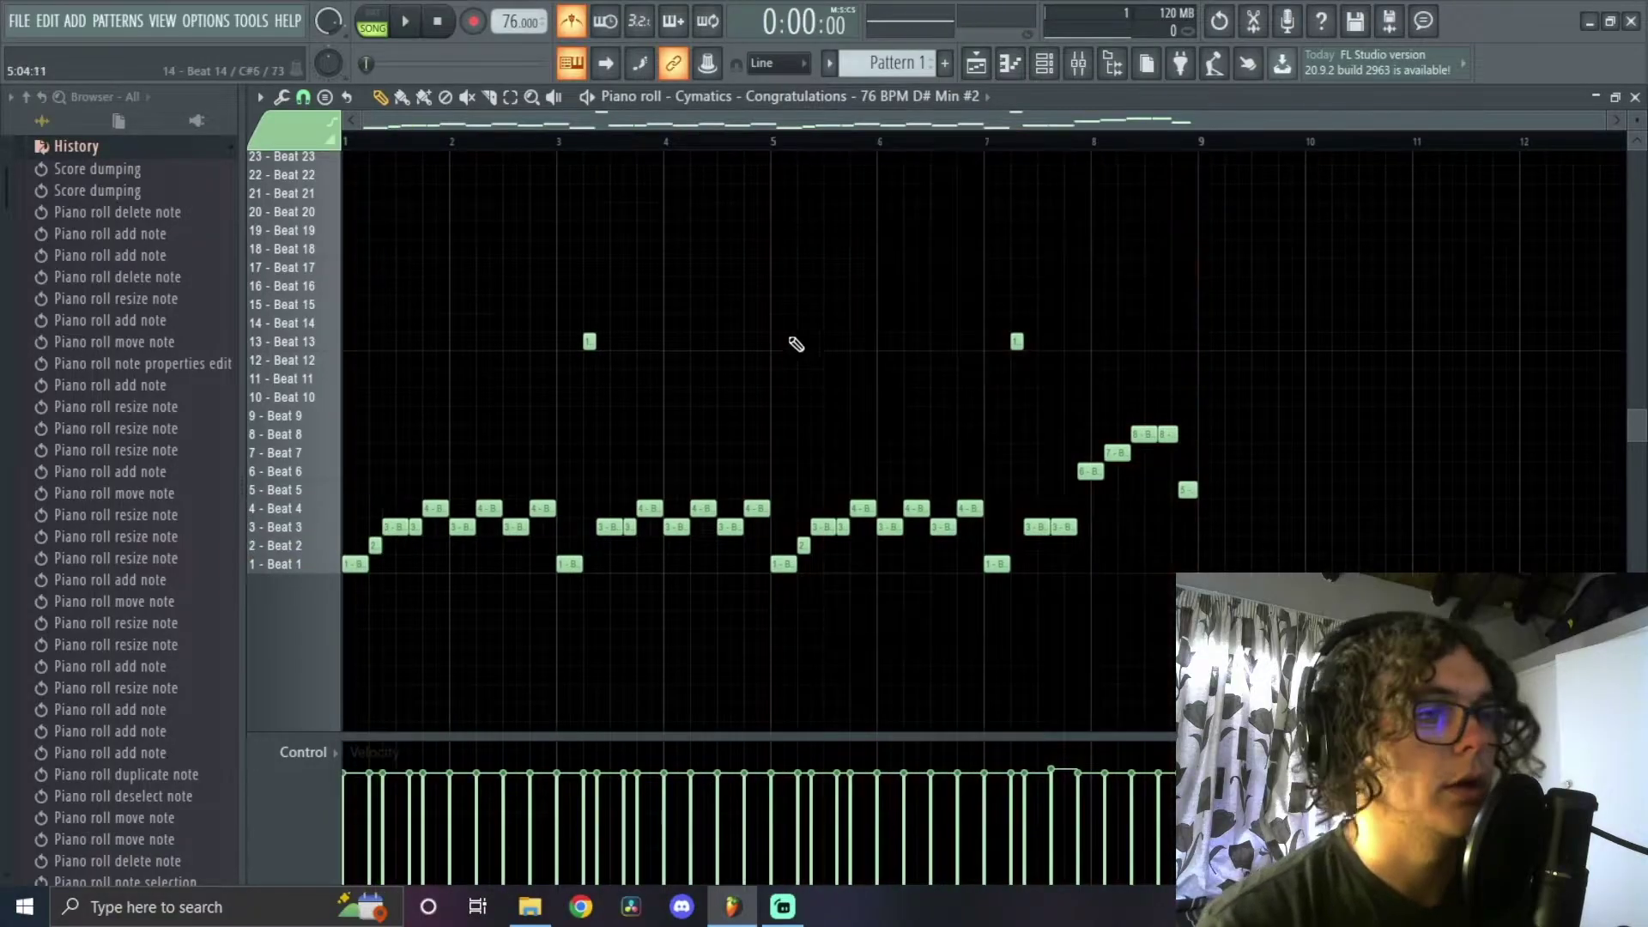
Add Fruity Parametric EQ 2 to an empty slot on mixer Insert 1
{"action": "left_click", "coordinate": [1064, 70]}
{"action": "left_click_drag", "start_coordinate": [856, 162], "coordinate": [706, 186]}
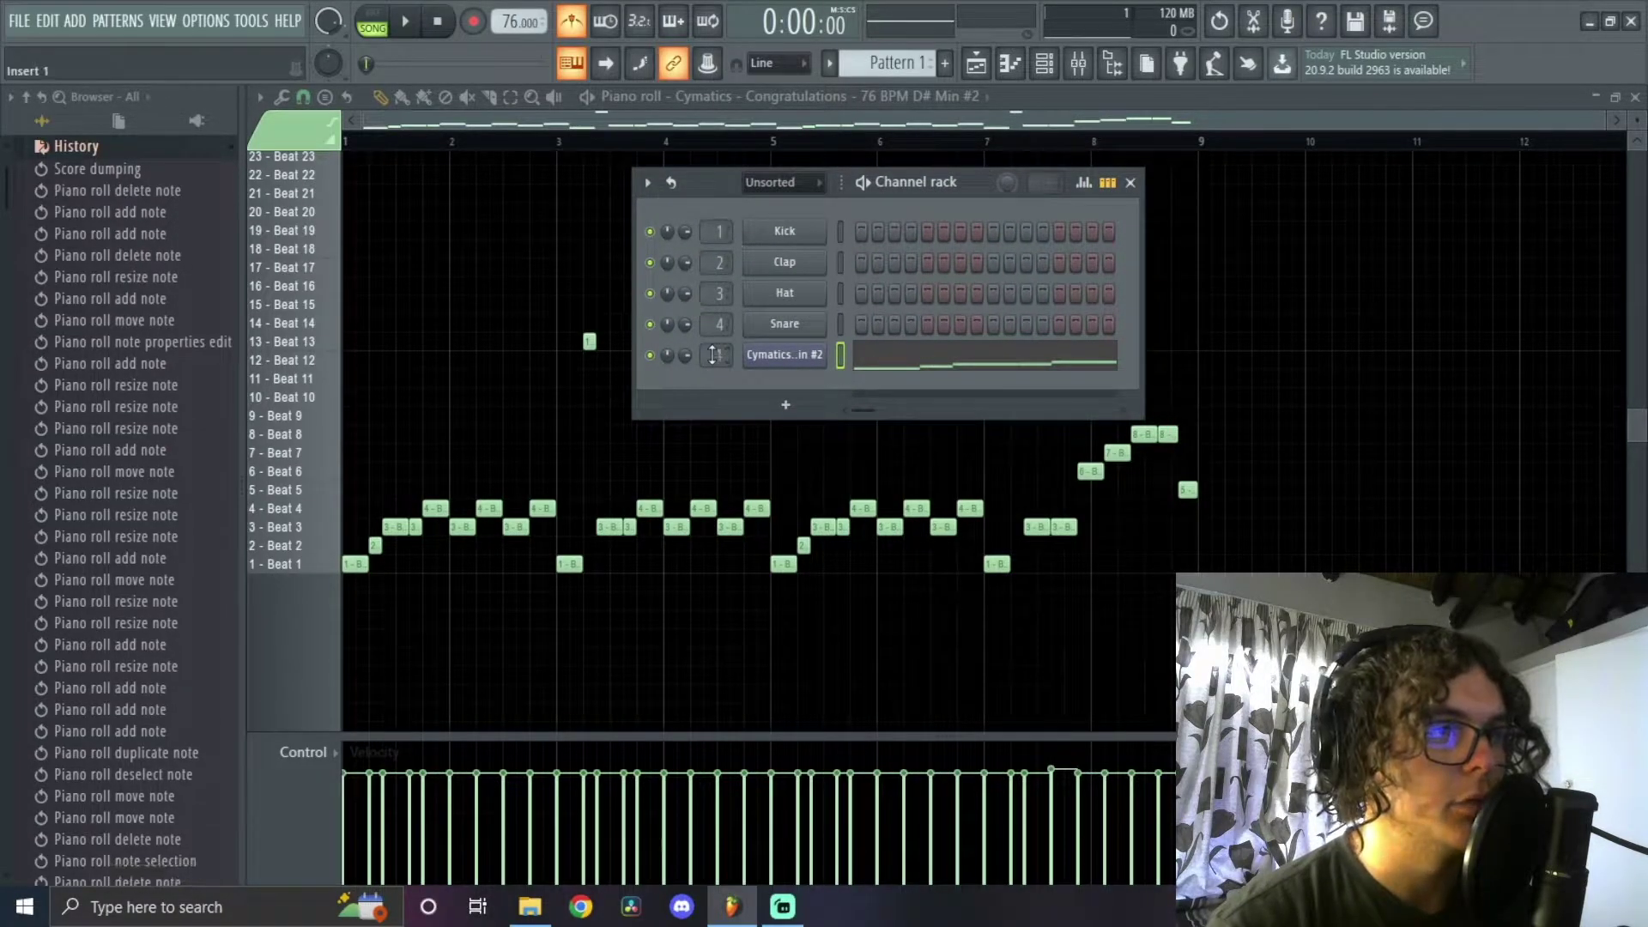
{"action": "scroll", "coordinate": [716, 354], "scroll_direction": "up", "scroll_amount": 1}
{"action": "left_click", "coordinate": [1088, 70]}
{"action": "left_click", "coordinate": [1490, 352]}
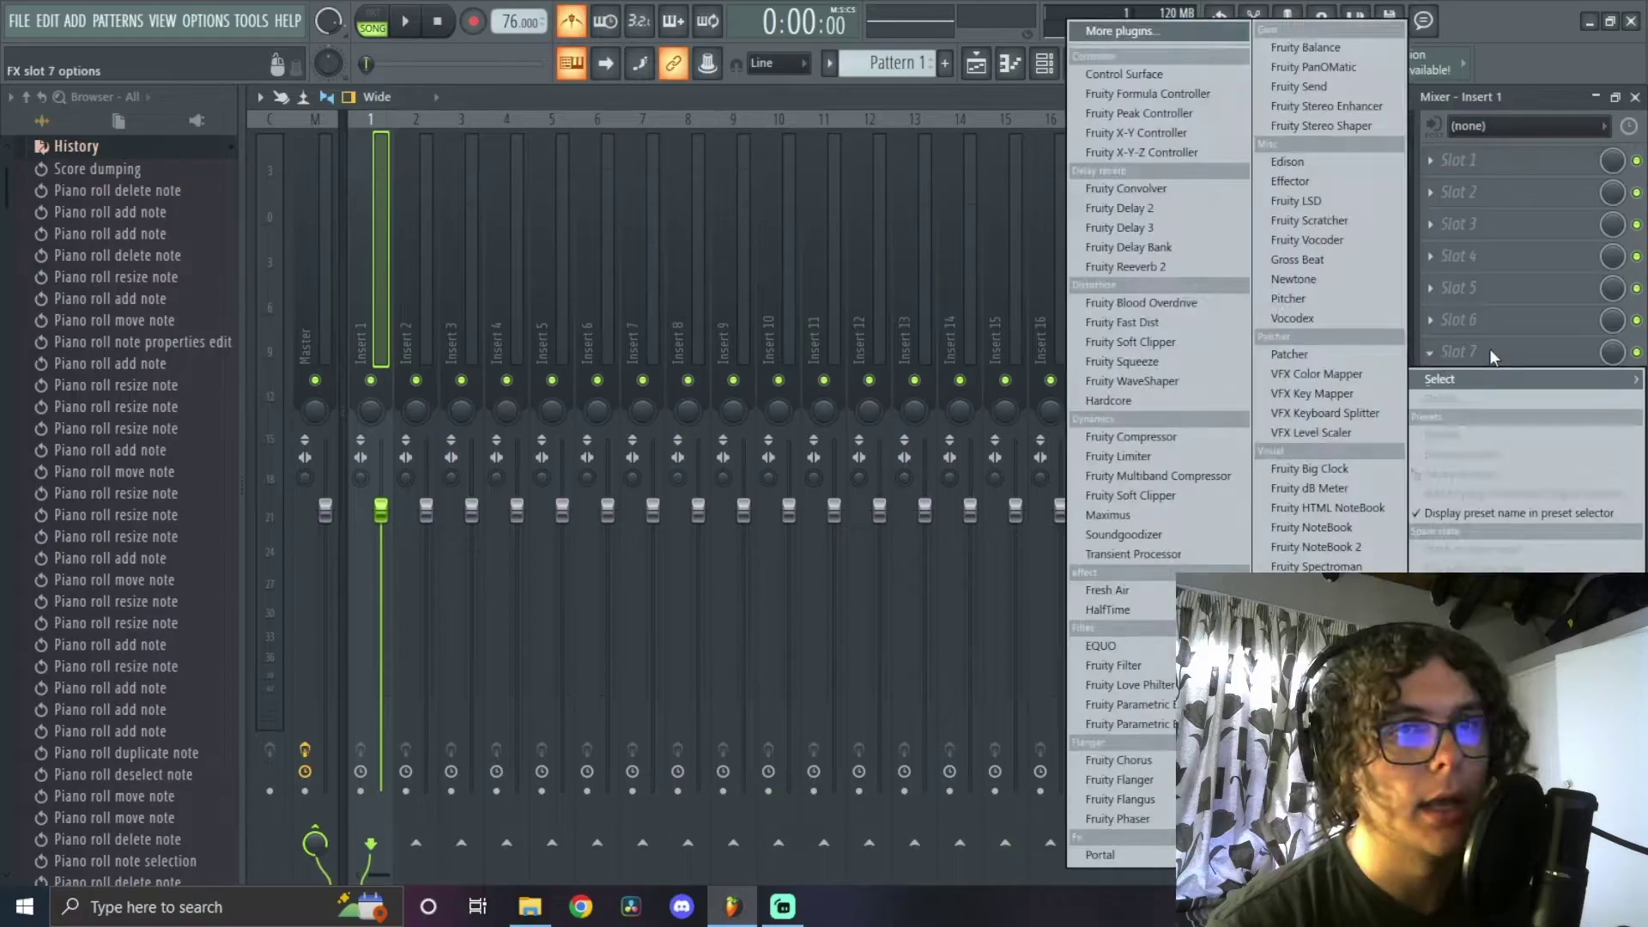
{"action": "left_click", "coordinate": [1124, 724]}
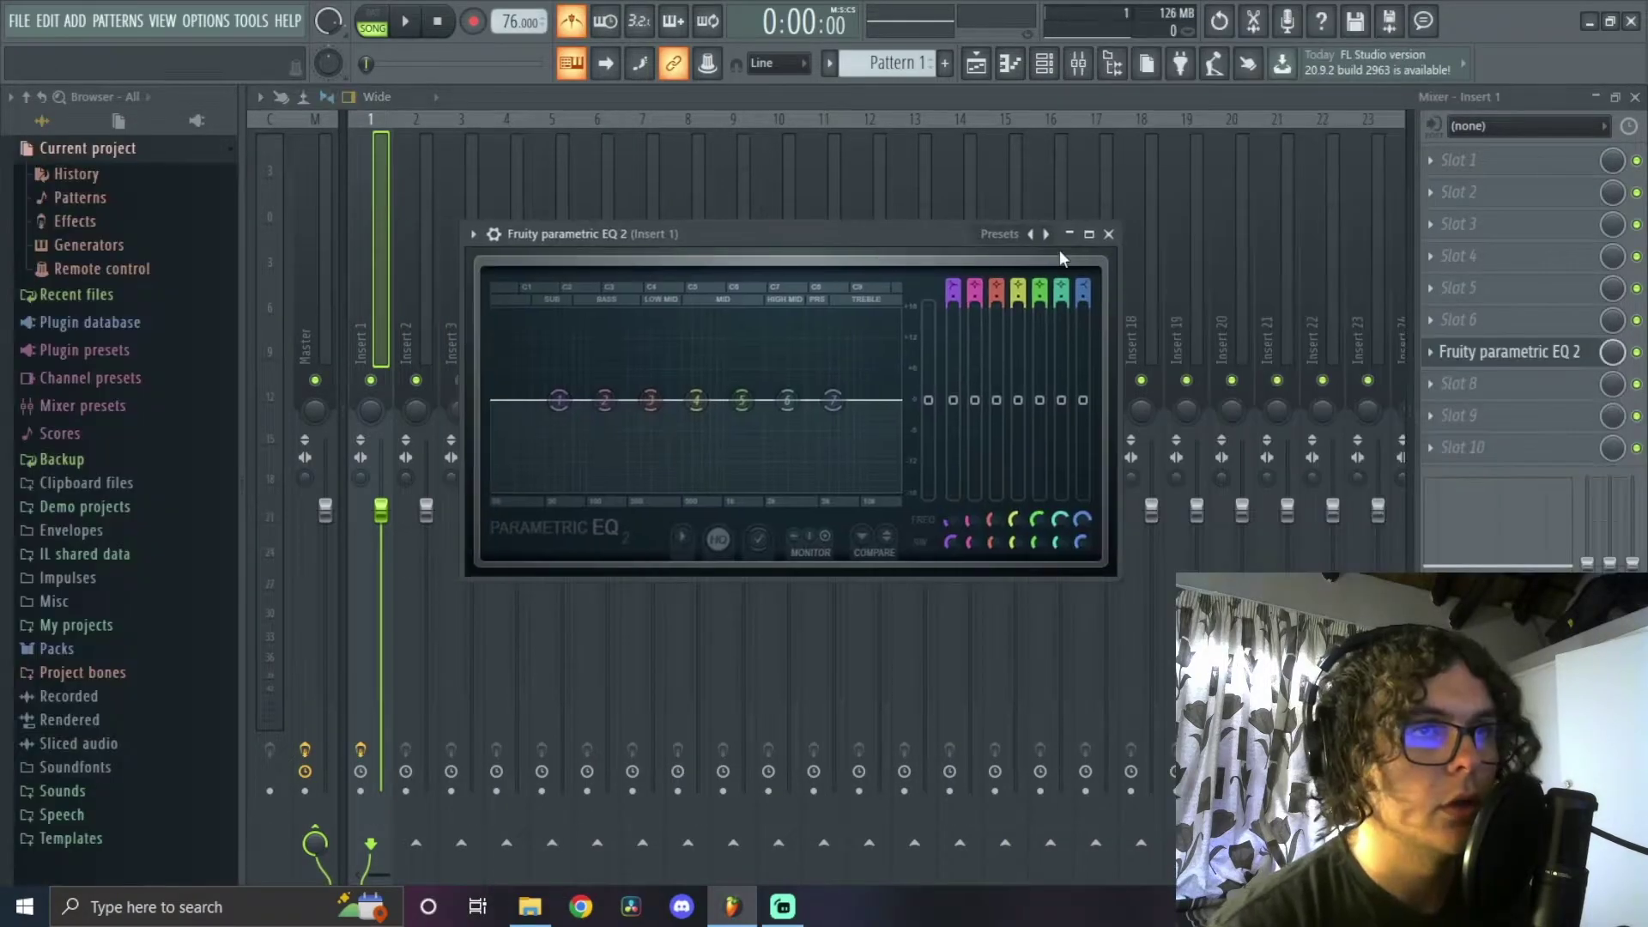
Load the 20Hz + 18kHz cut preset and set the high-pass band to 144 Hz
{"action": "left_click", "coordinate": [1047, 235]}
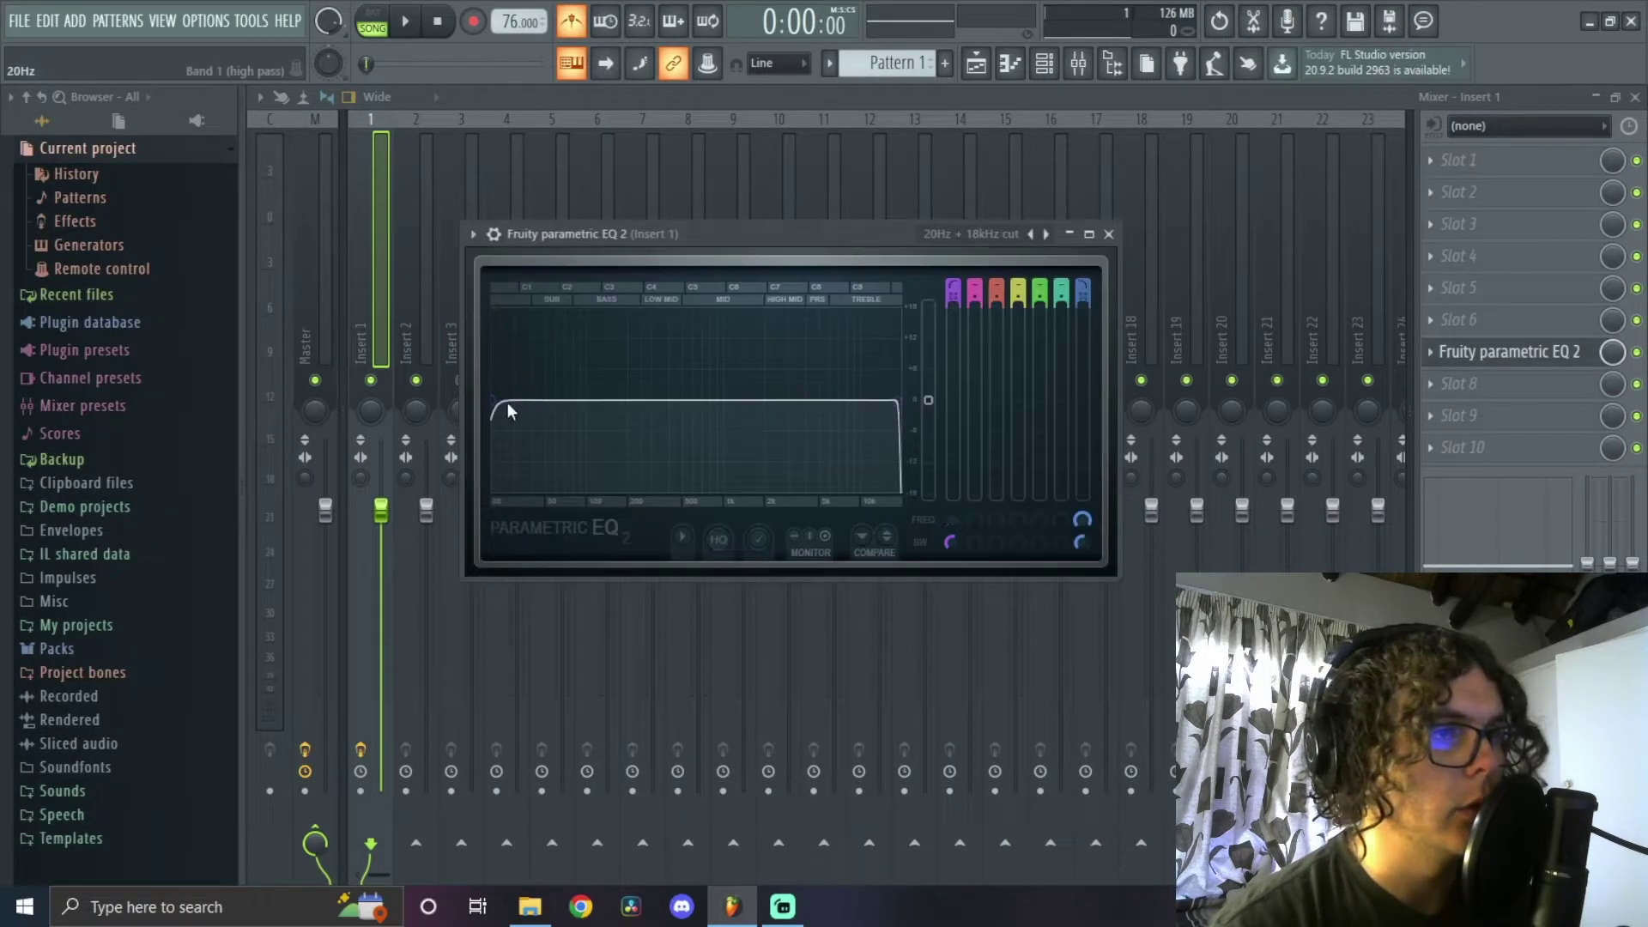
{"action": "key", "text": "space"}
{"action": "left_click_drag", "start_coordinate": [511, 411], "coordinate": [615, 400]}
{"action": "left_click_drag", "start_coordinate": [900, 400], "coordinate": [889, 402]}
{"action": "left_click_drag", "start_coordinate": [614, 401], "coordinate": [611, 403]}
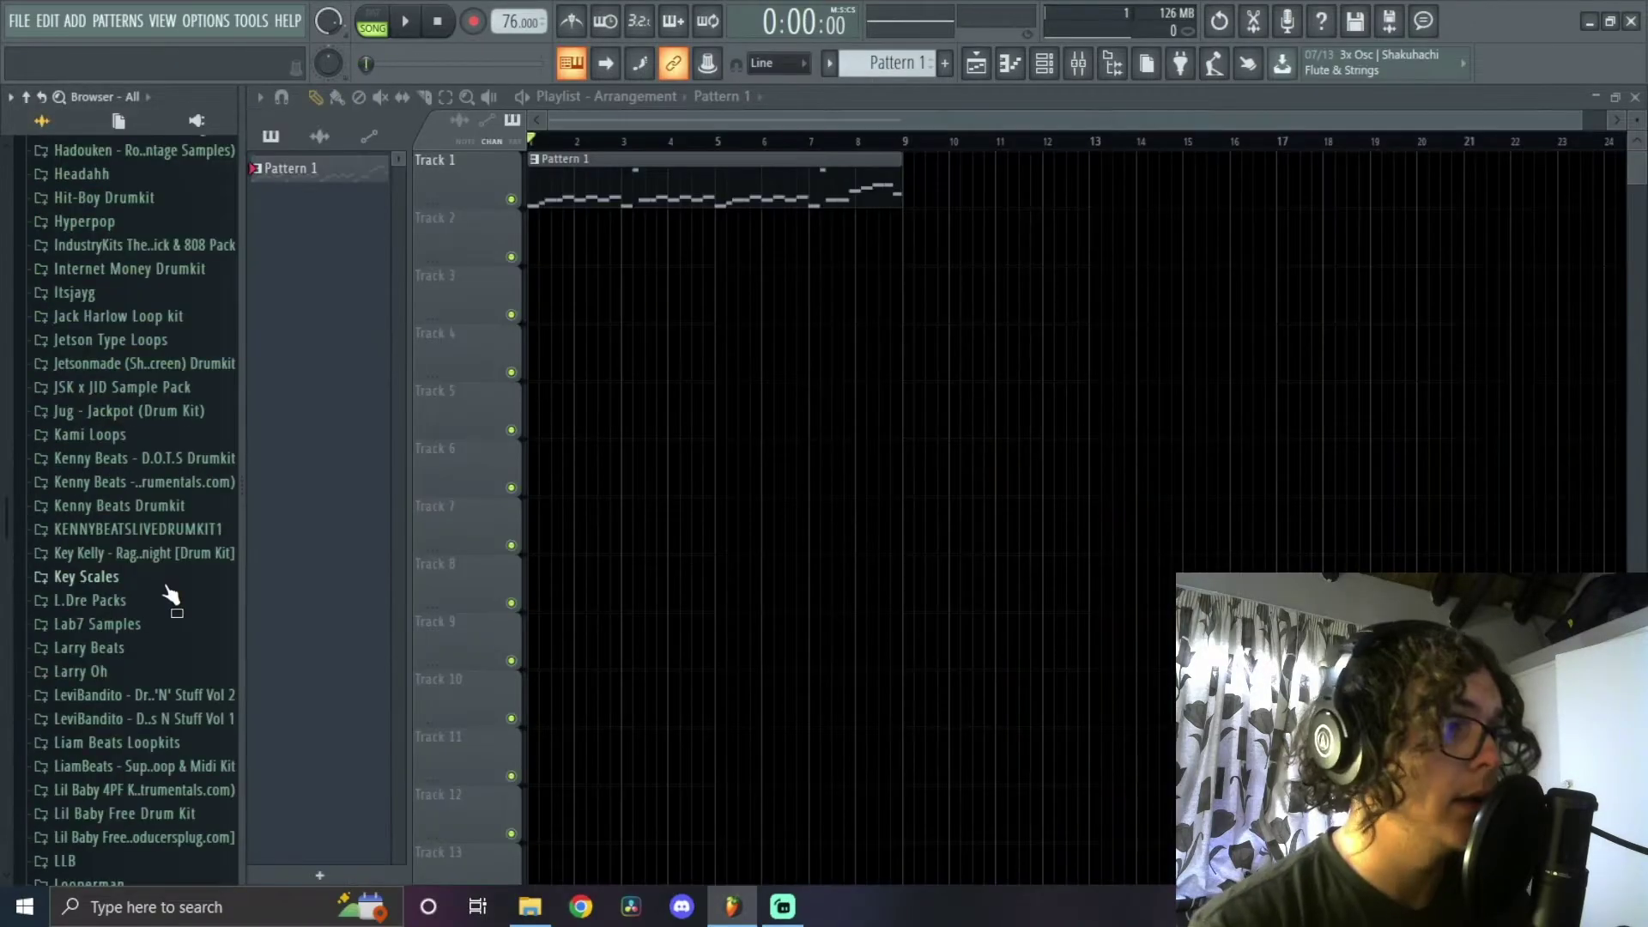
Lay the 158 KENNYBEATS Tuesday Night Break loop across sixteen bars of Track 2, then audition it
{"action": "scroll", "coordinate": [170, 596], "scroll_direction": "down", "scroll_amount": 5}
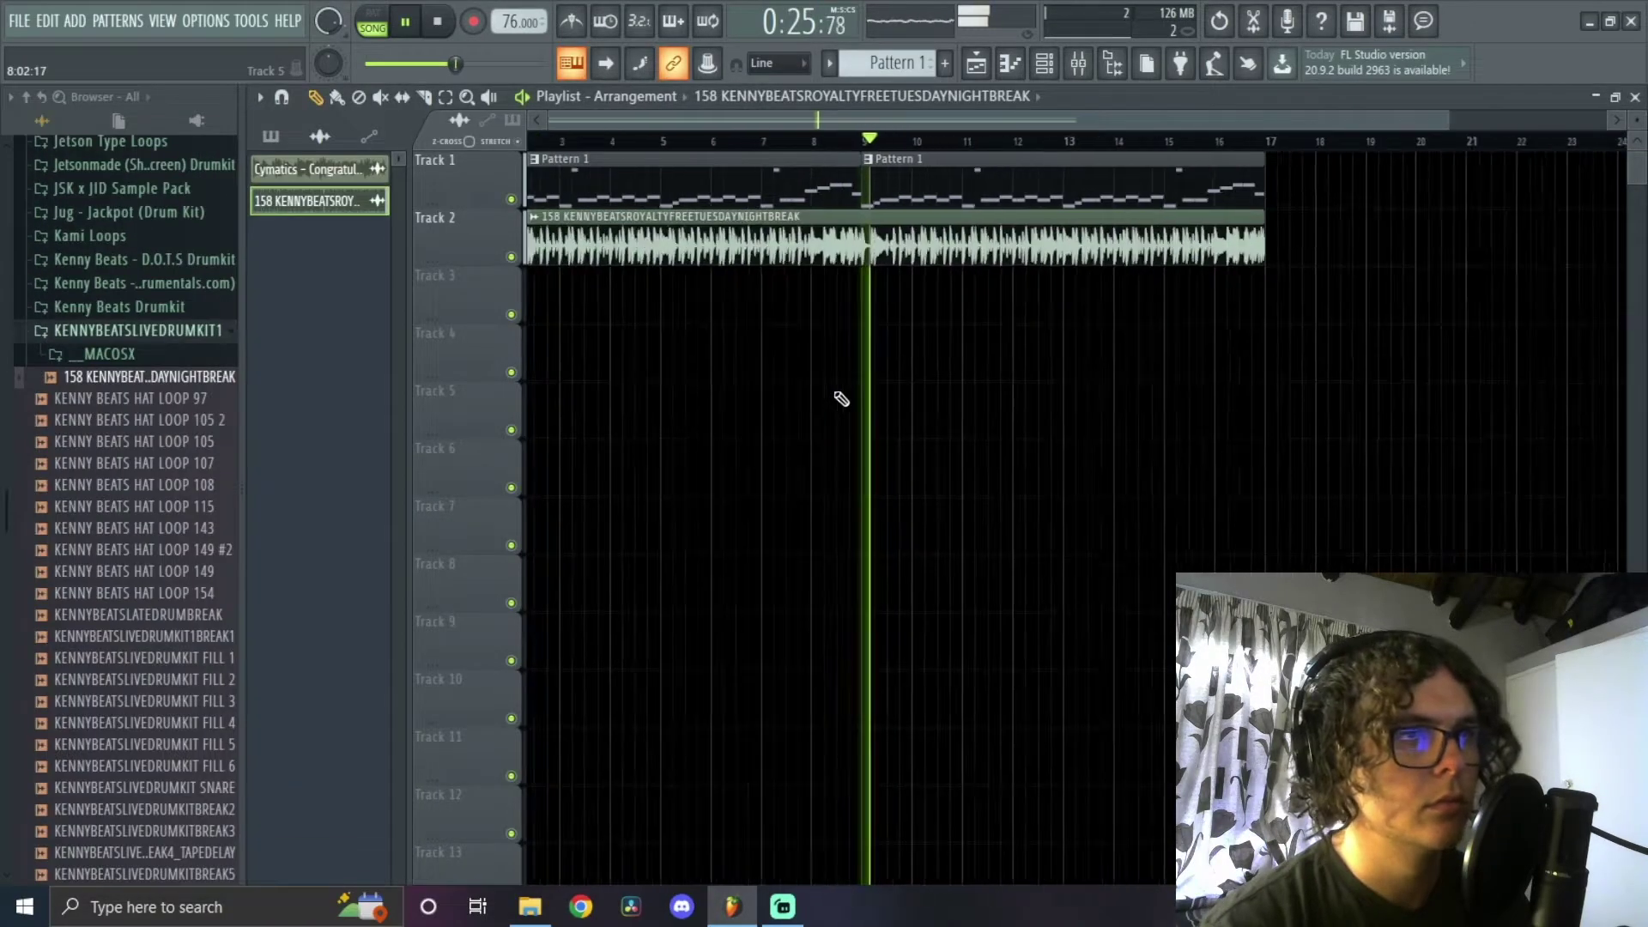
{"action": "scroll", "coordinate": [810, 405], "scroll_direction": "down", "scroll_amount": 2}
{"action": "scroll", "coordinate": [876, 390], "scroll_direction": "up", "scroll_amount": 2}
{"action": "scroll", "coordinate": [698, 442], "scroll_direction": "down", "scroll_amount": 2}
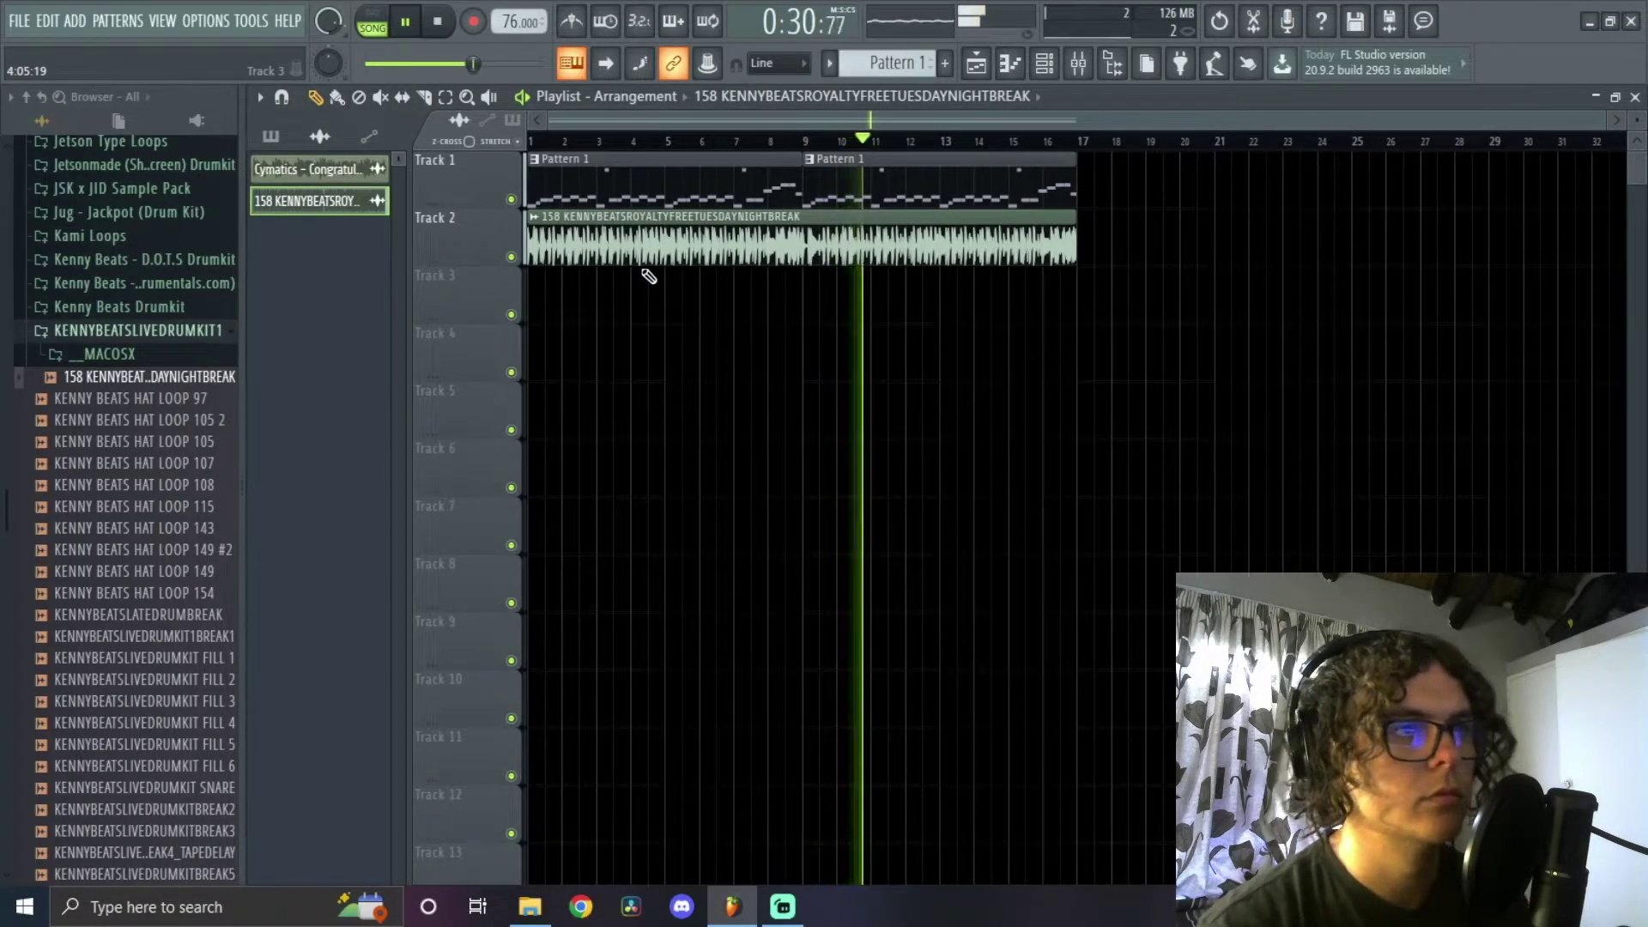
{"action": "scroll", "coordinate": [631, 318], "scroll_direction": "up", "scroll_amount": 1}
{"action": "scroll", "coordinate": [639, 327], "scroll_direction": "down", "scroll_amount": 2}
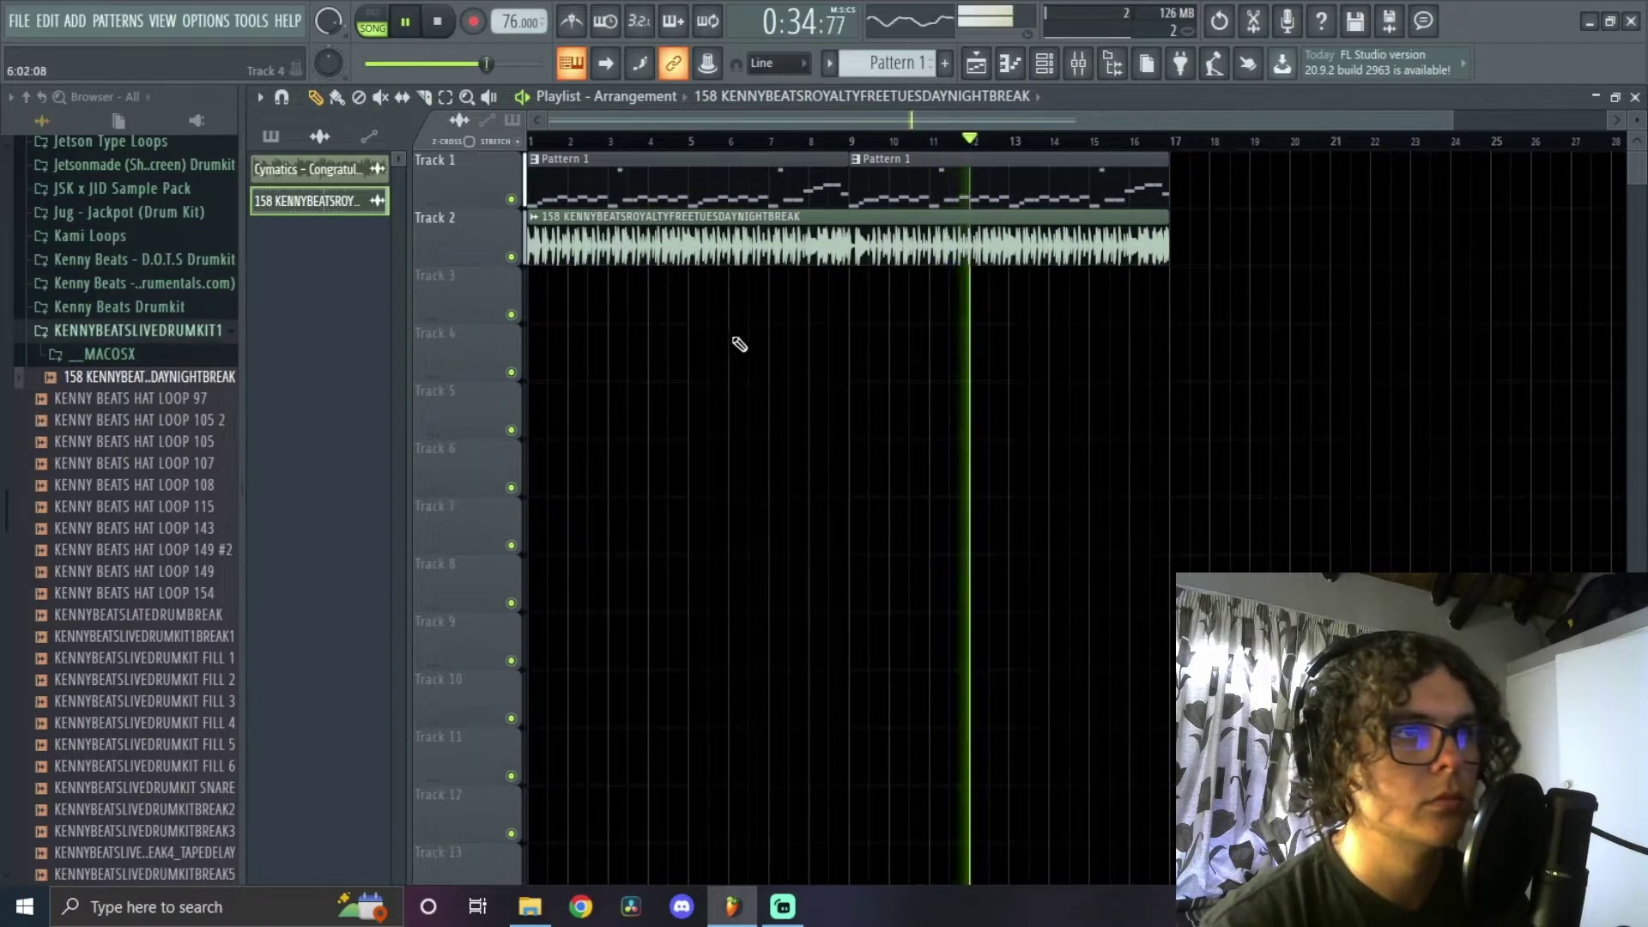
{"action": "scroll", "coordinate": [739, 345], "scroll_direction": "down", "scroll_amount": 1}
{"action": "scroll", "coordinate": [739, 344], "scroll_direction": "down", "scroll_amount": 1}
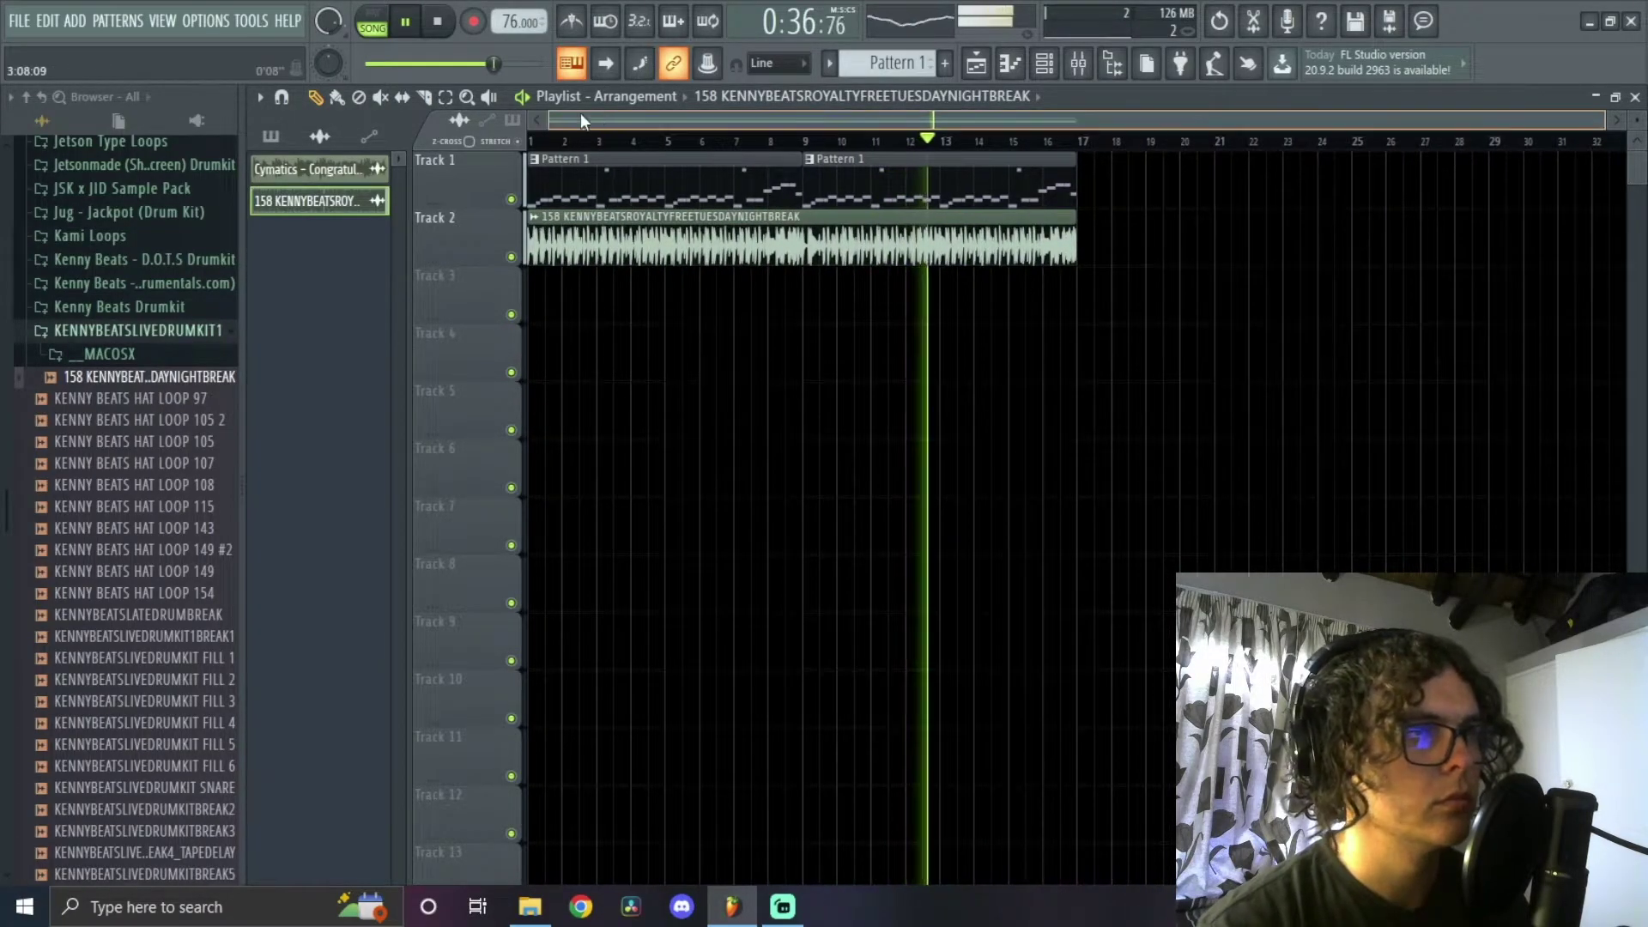
{"action": "key", "text": "space"}
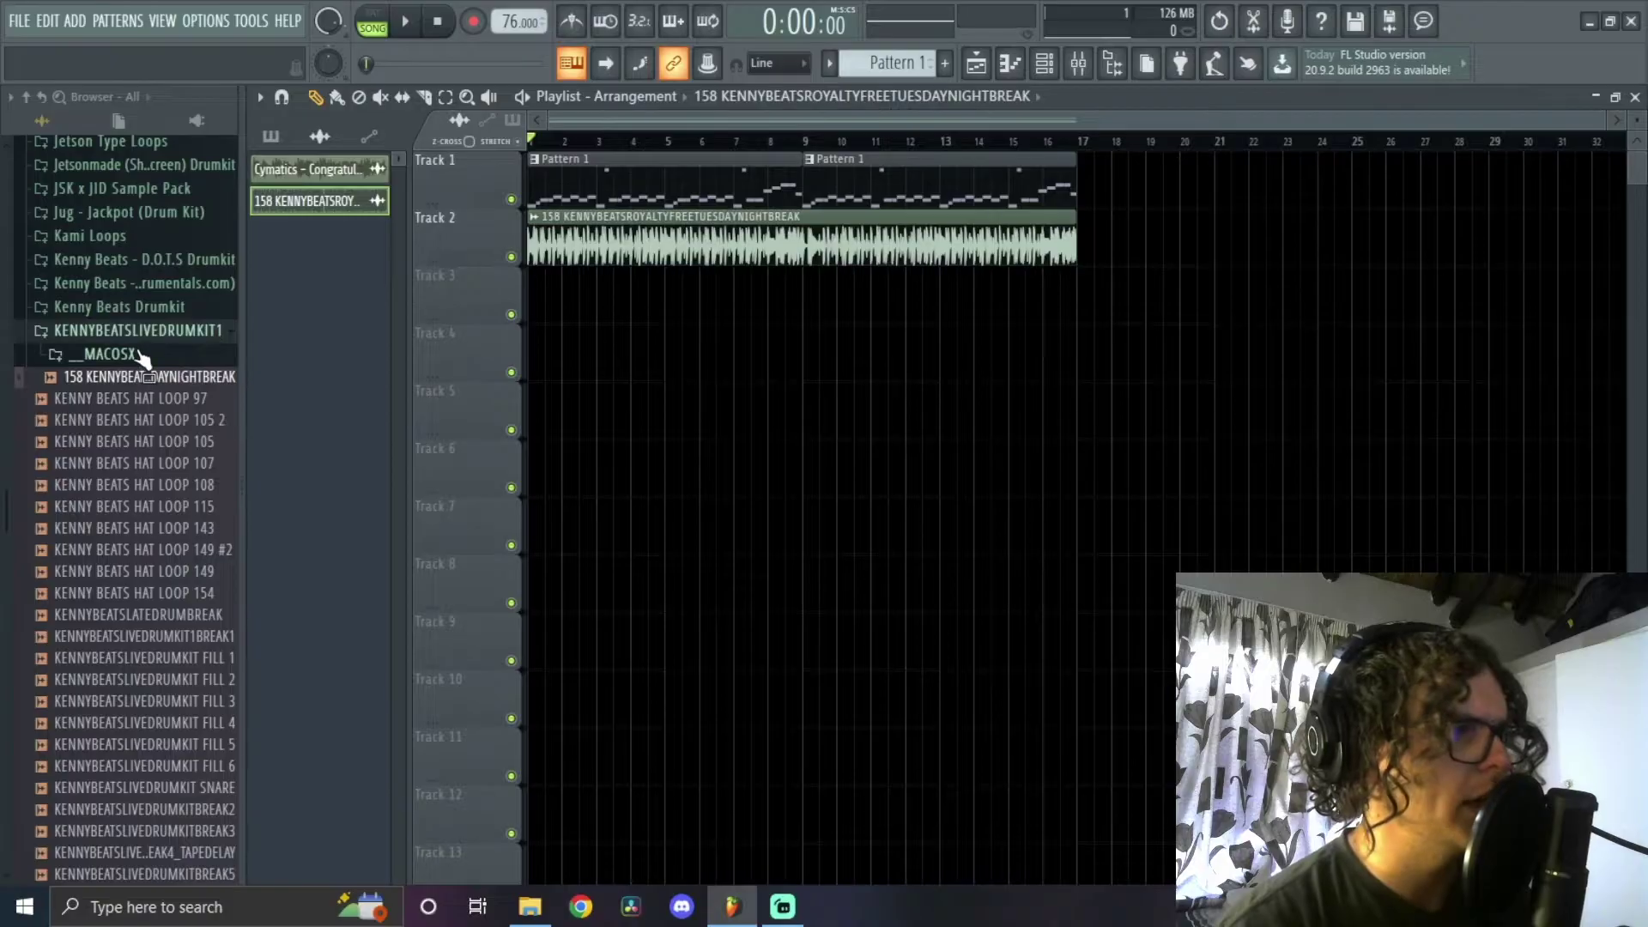
{"action": "scroll", "coordinate": [103, 558], "scroll_direction": "down", "scroll_amount": 3}
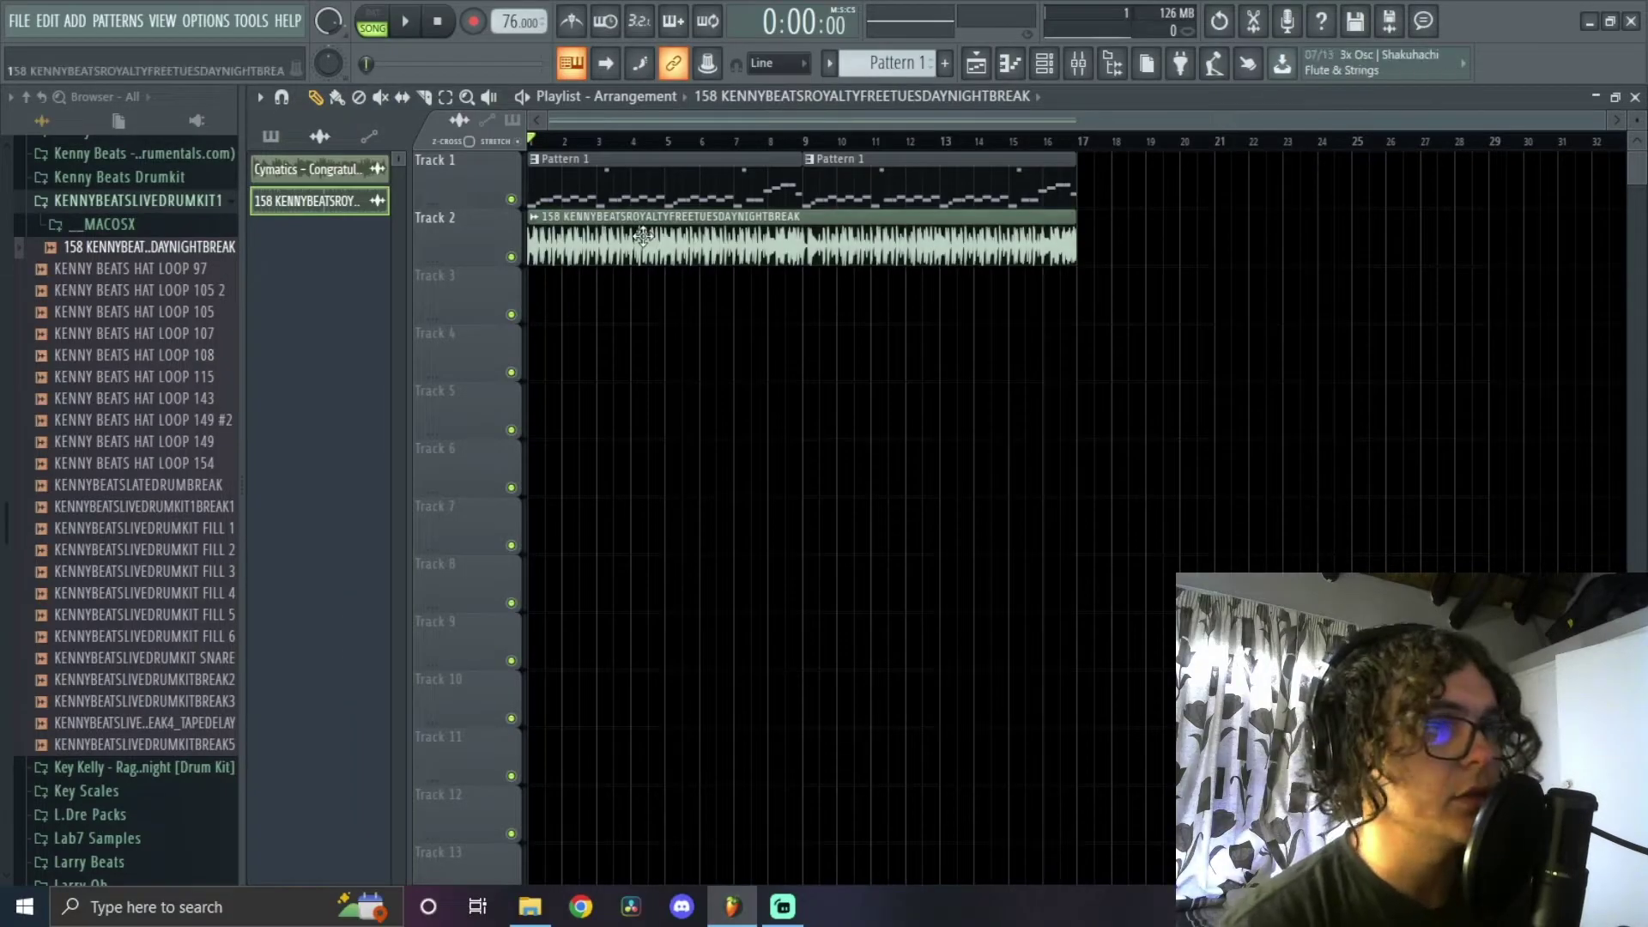
Route the break to insert 2 and add Parametric EQ 2: -18 dB low shelf at 127 Hz, -13.2 dB high shelf
{"action": "double_click", "coordinate": [773, 244]}
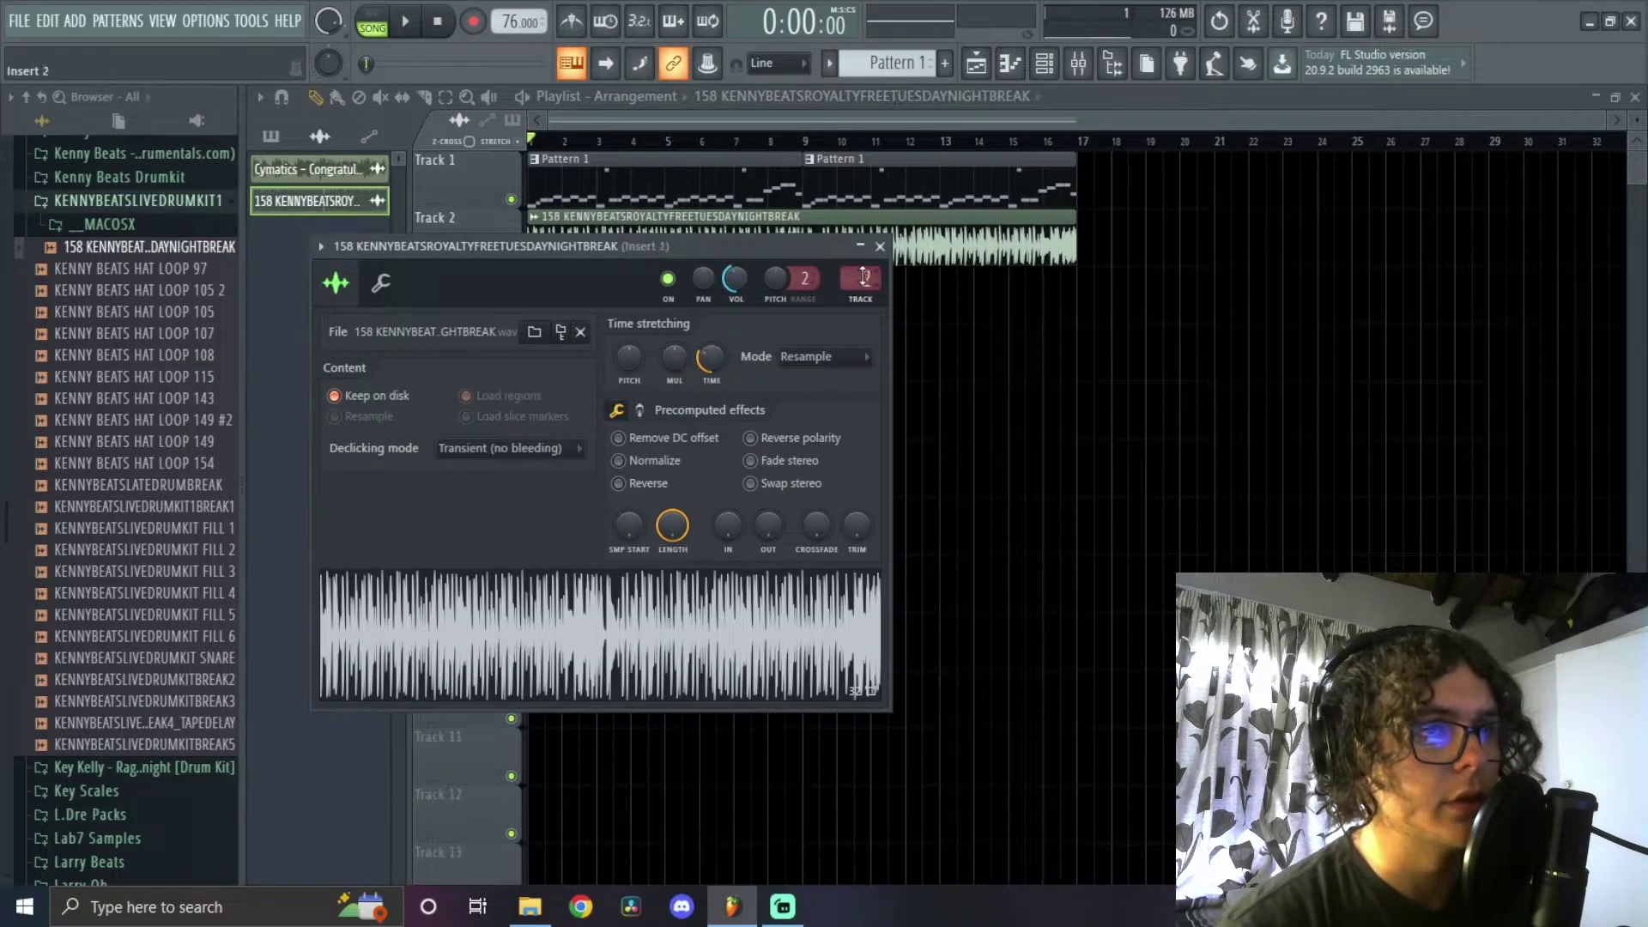
{"action": "left_click", "coordinate": [880, 246]}
{"action": "left_click", "coordinate": [1079, 63]}
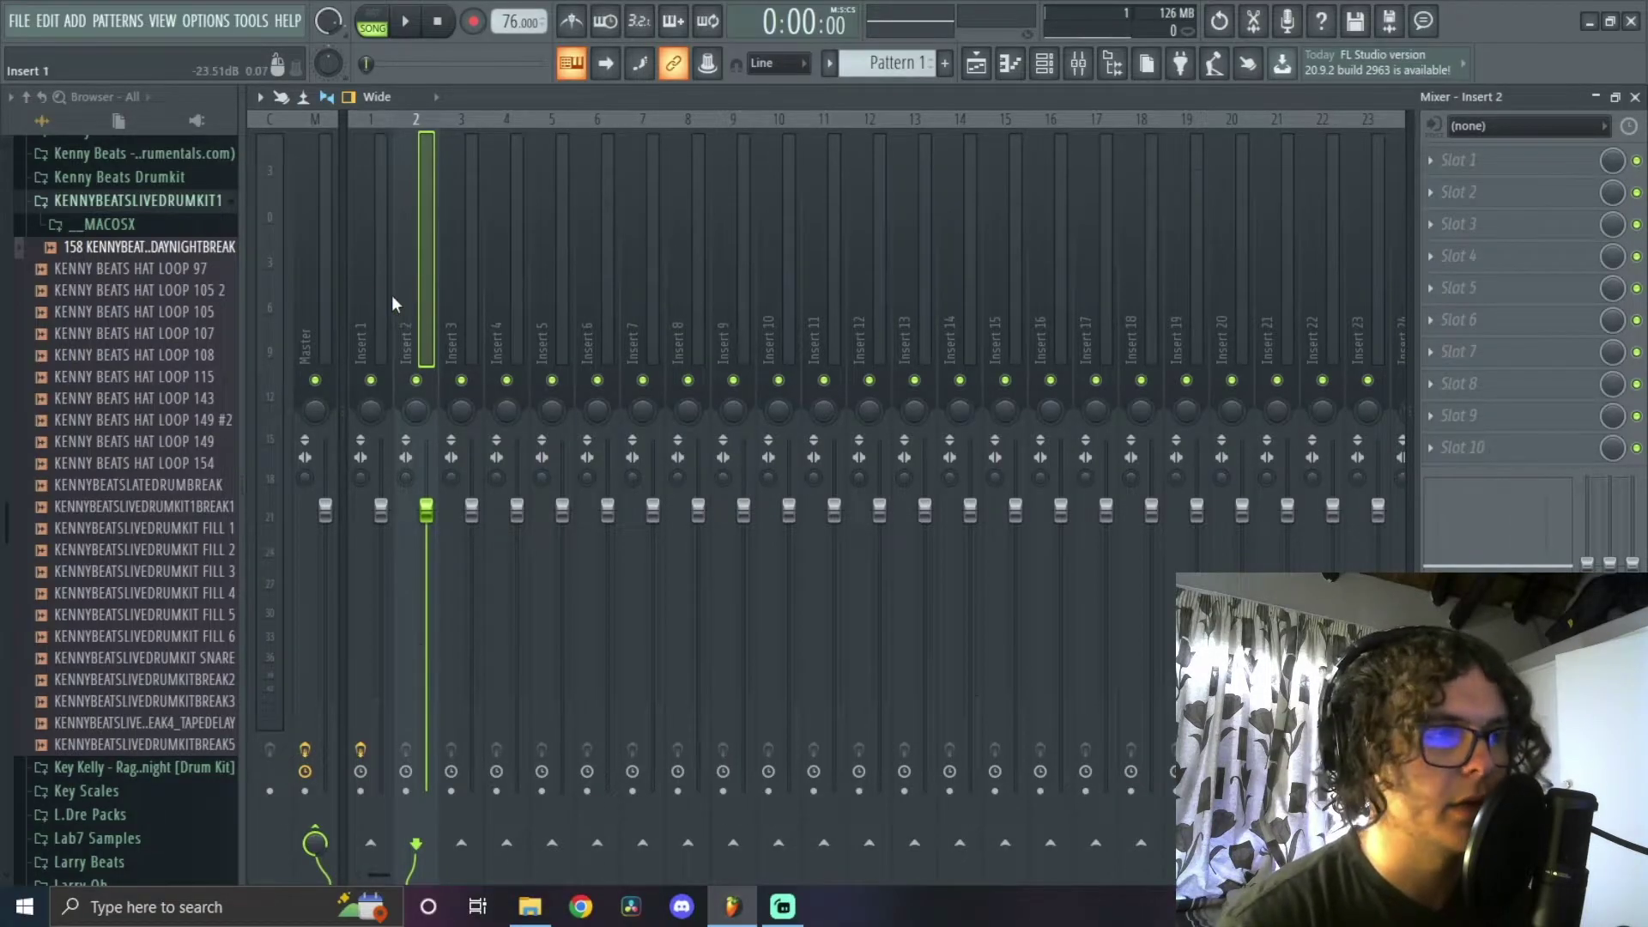
{"action": "left_click", "coordinate": [1503, 257]}
{"action": "left_click", "coordinate": [1116, 725]}
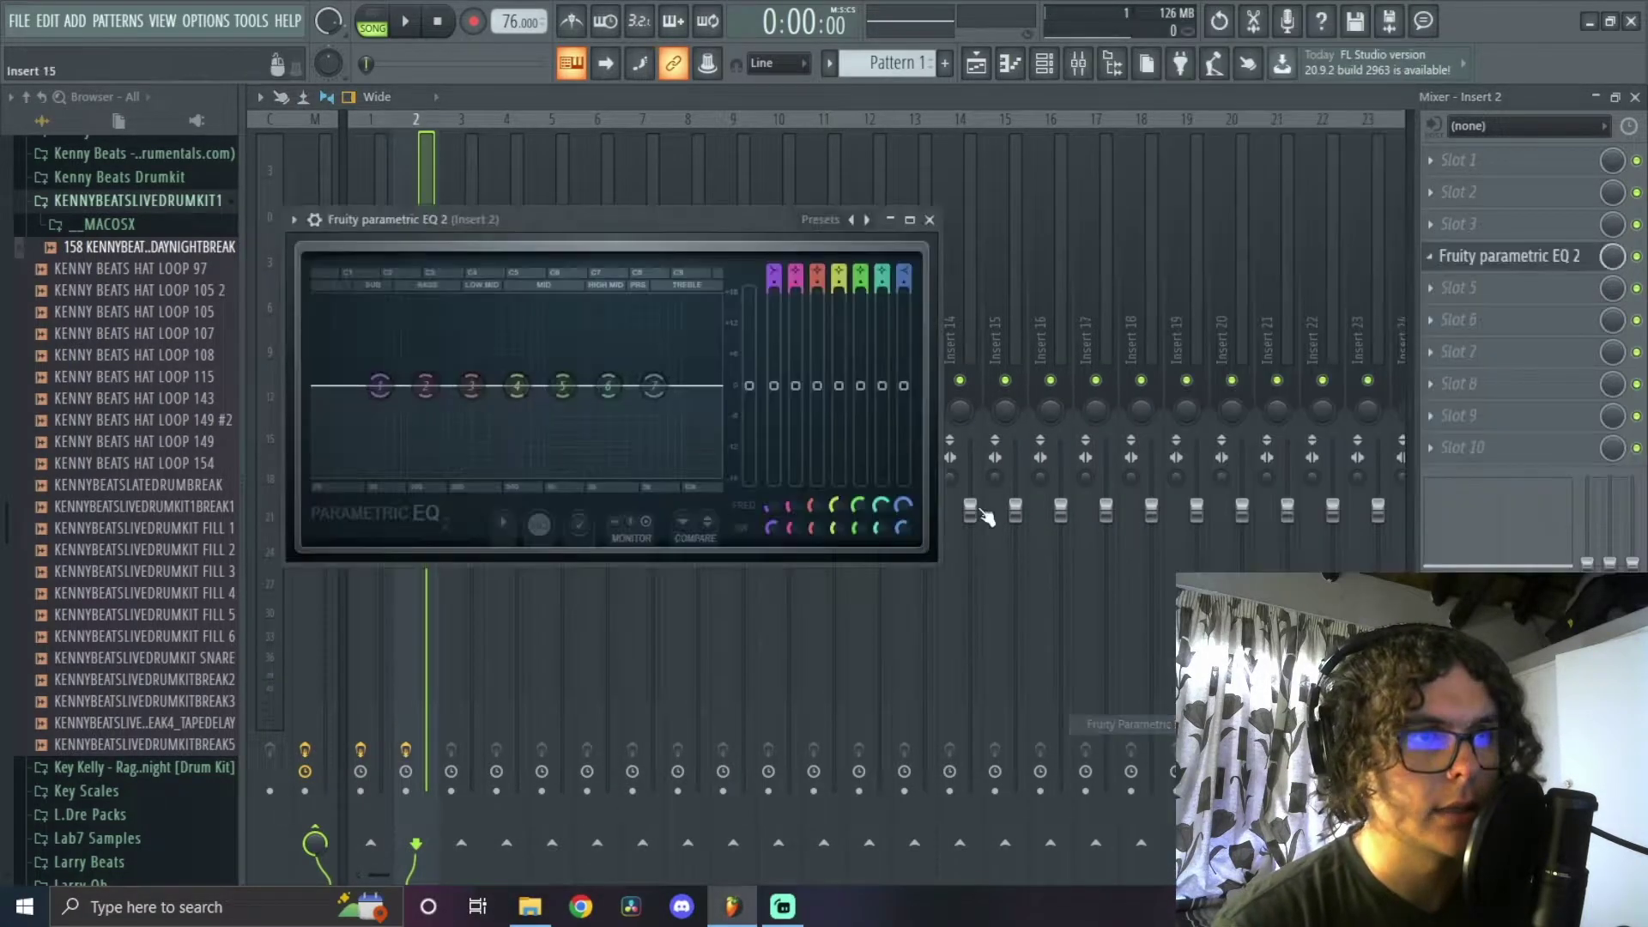
{"action": "left_click_drag", "start_coordinate": [754, 221], "coordinate": [992, 212]}
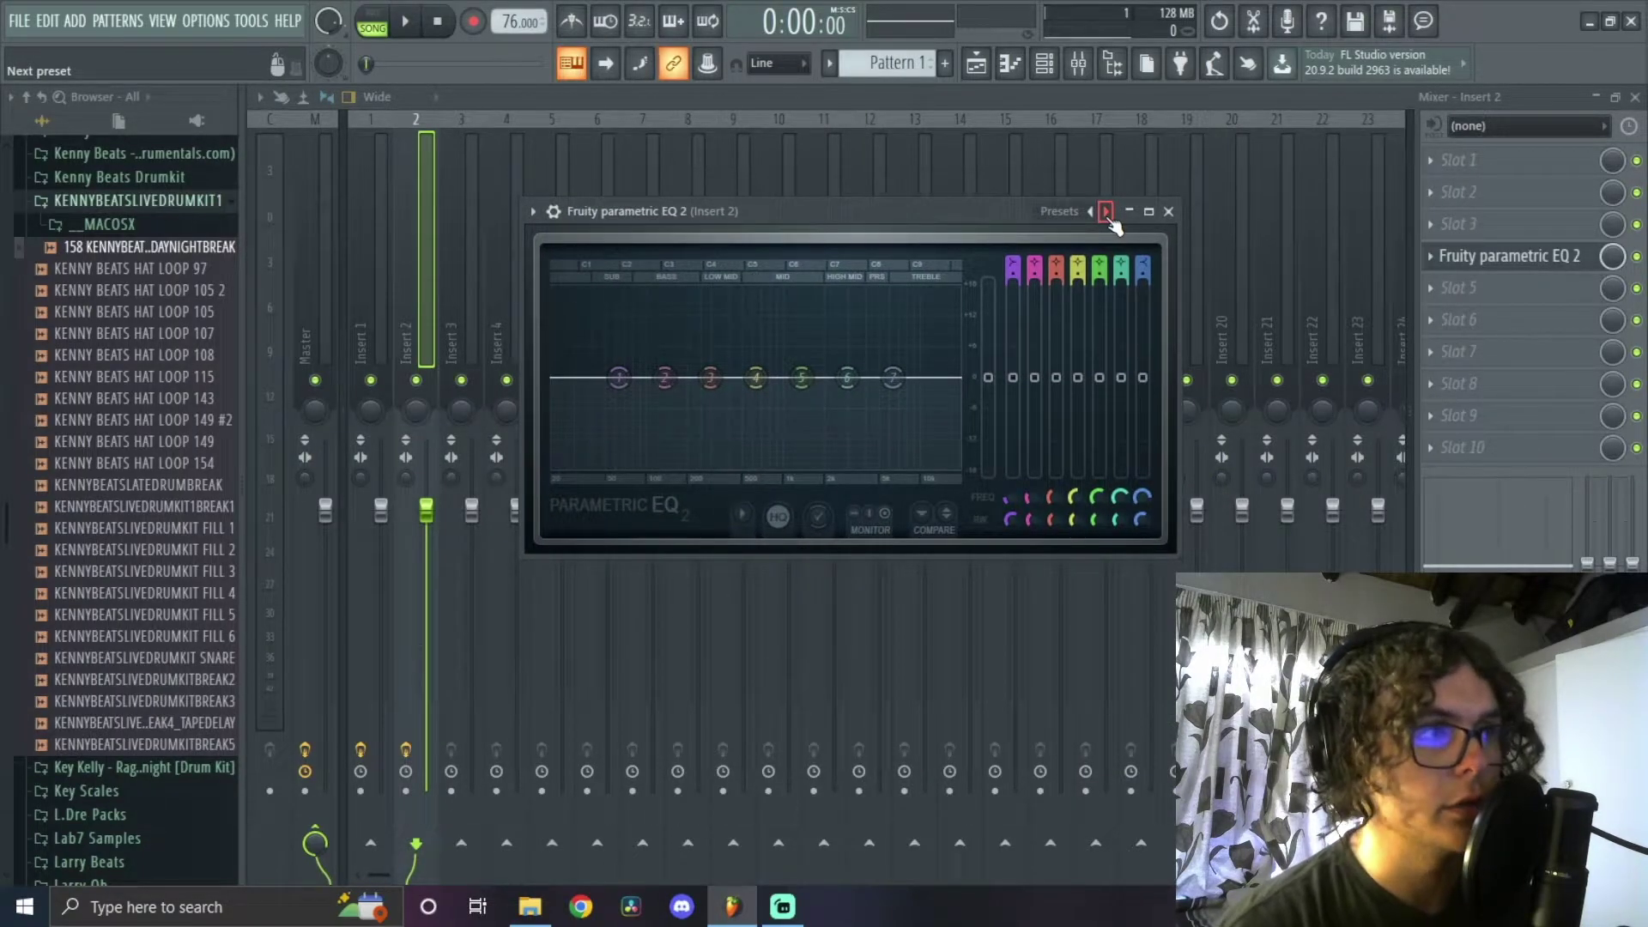
{"action": "key", "text": "space"}
{"action": "left_click_drag", "start_coordinate": [618, 378], "coordinate": [659, 466]}
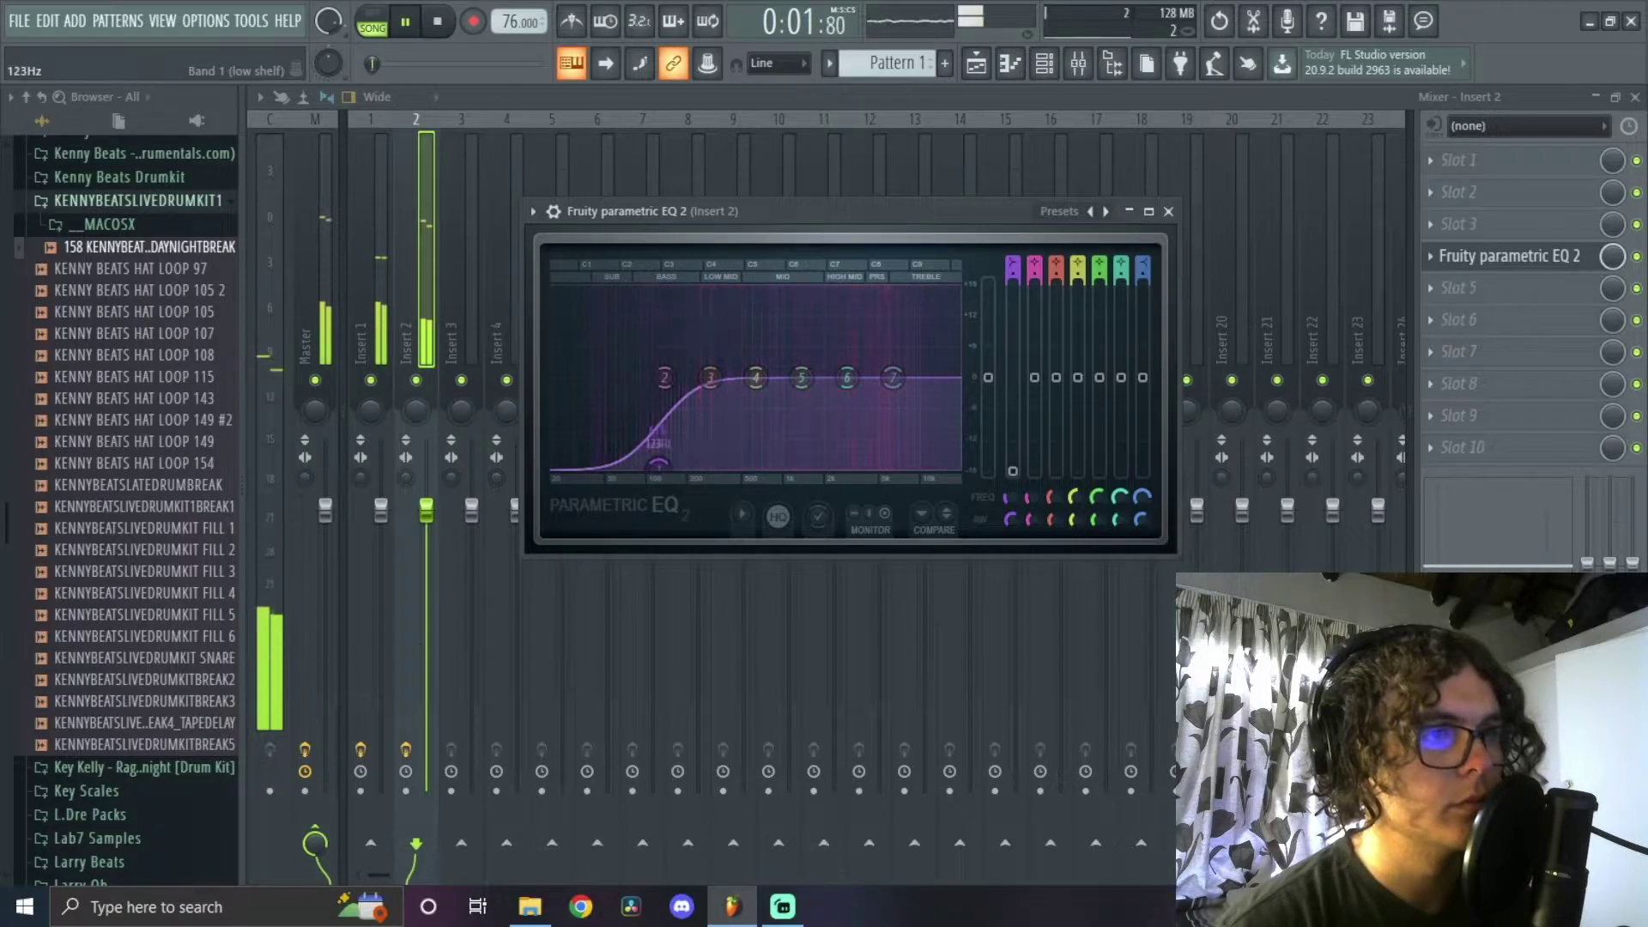
{"action": "left_click_drag", "start_coordinate": [893, 378], "coordinate": [917, 464]}
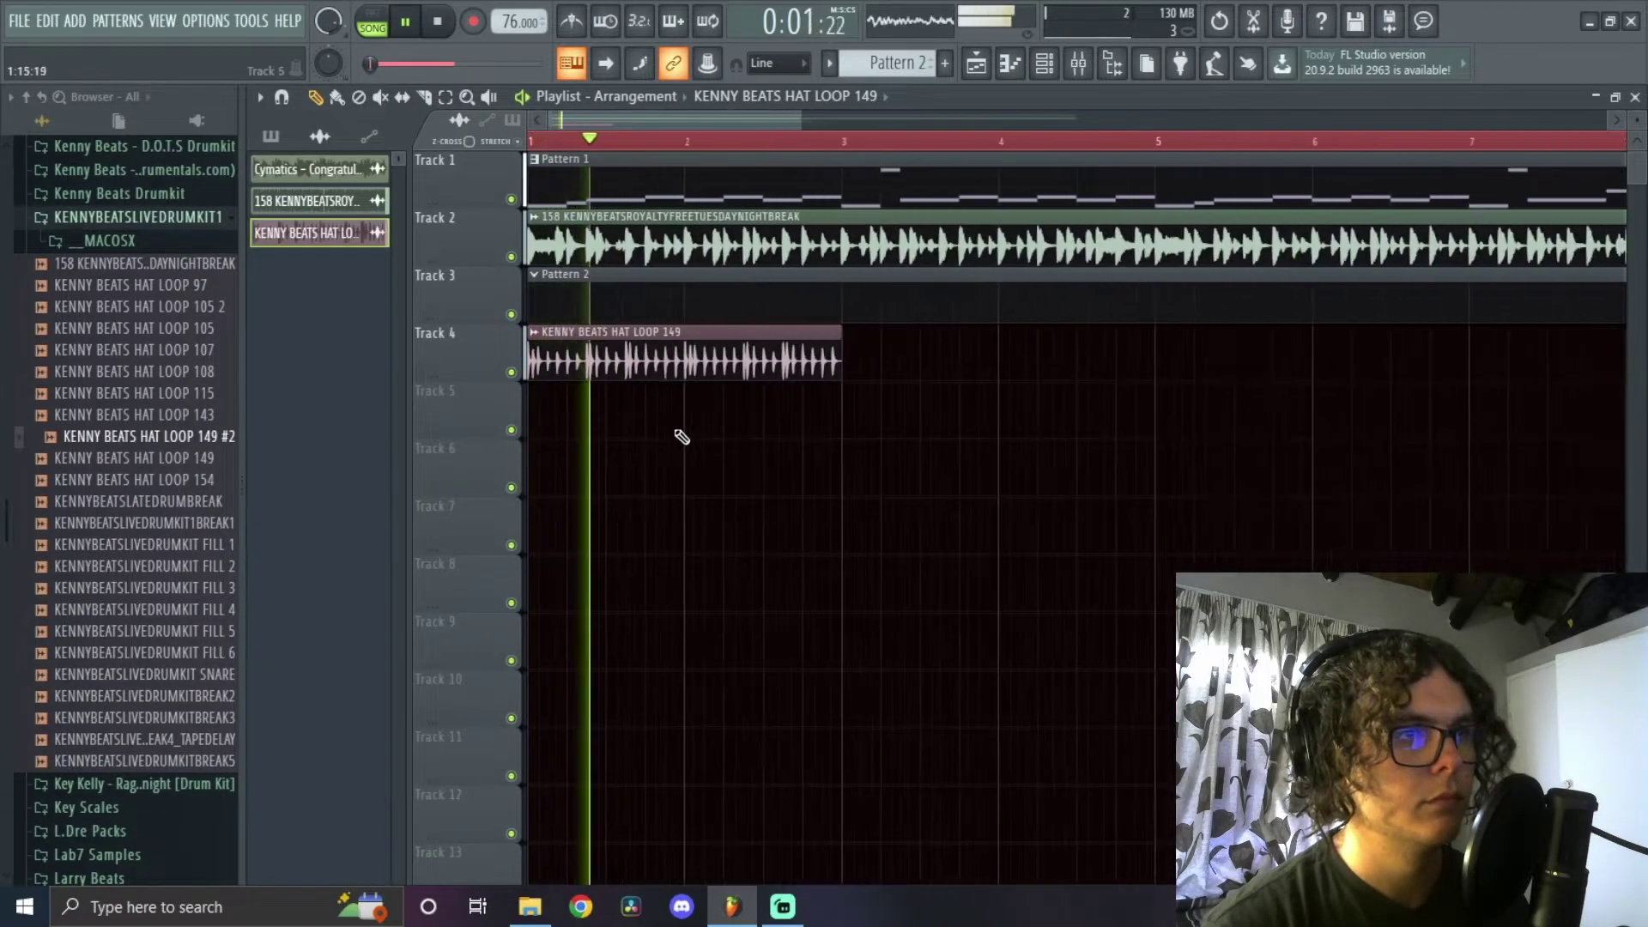
Add a second KENNY BEATS HAT LOOP 149 clip at bar 3 on Track 4 and route it to insert 3
{"action": "scroll", "coordinate": [684, 435], "scroll_direction": "down", "scroll_amount": 1}
{"action": "left_click", "coordinate": [837, 356]}
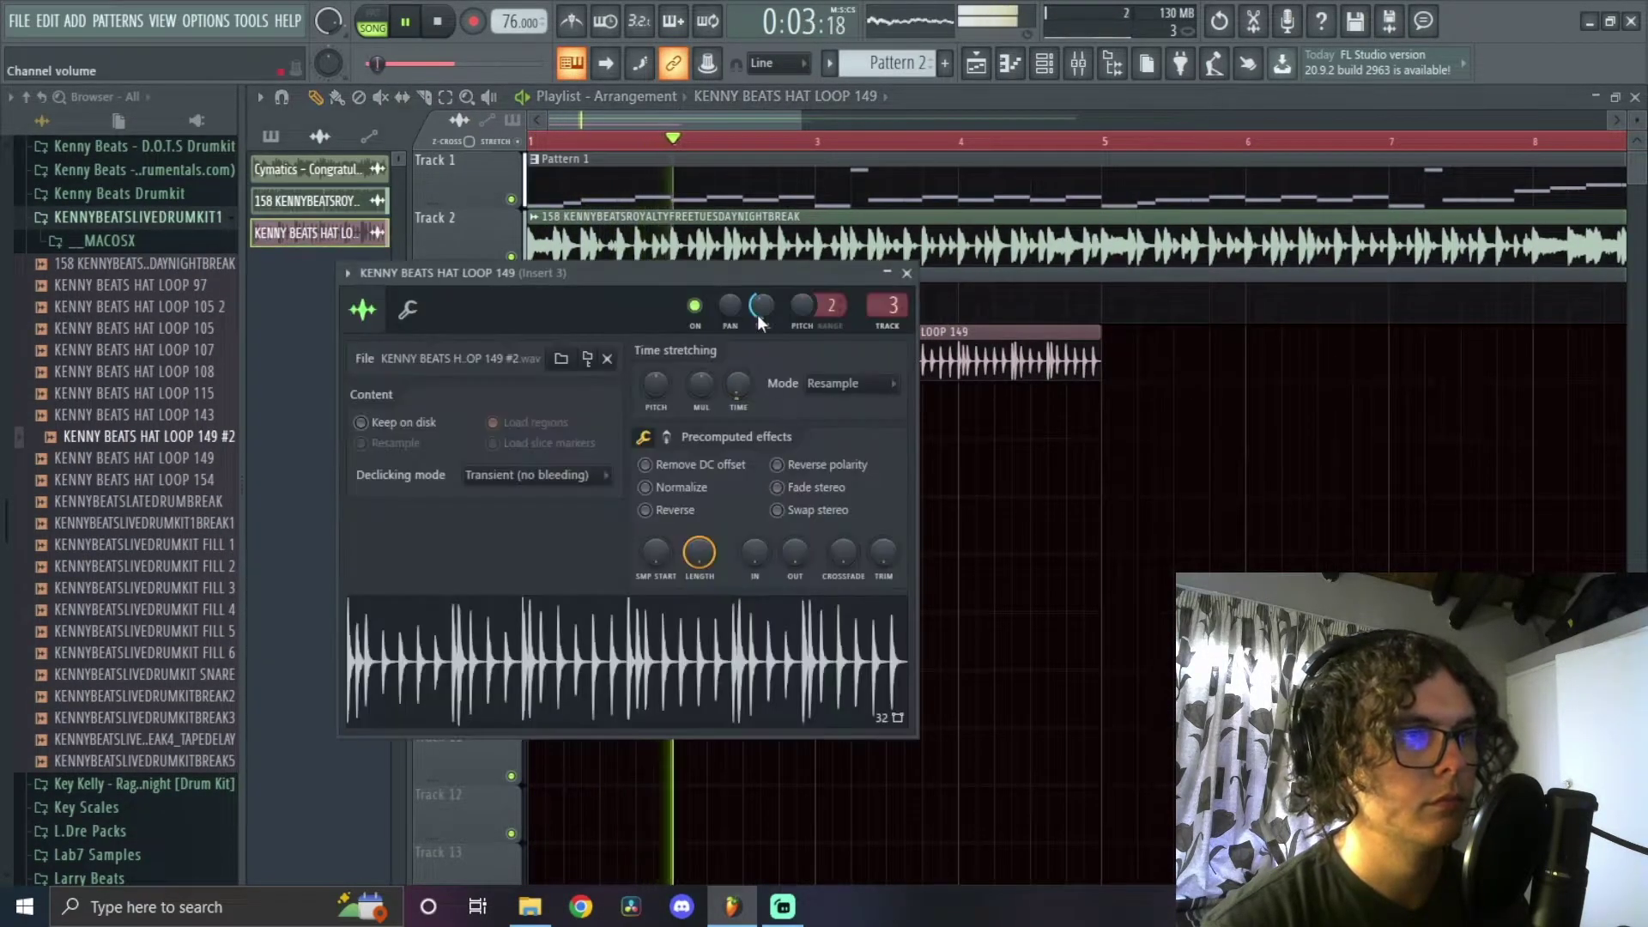
{"action": "left_click", "coordinate": [909, 274]}
{"action": "left_click", "coordinate": [1078, 63]}
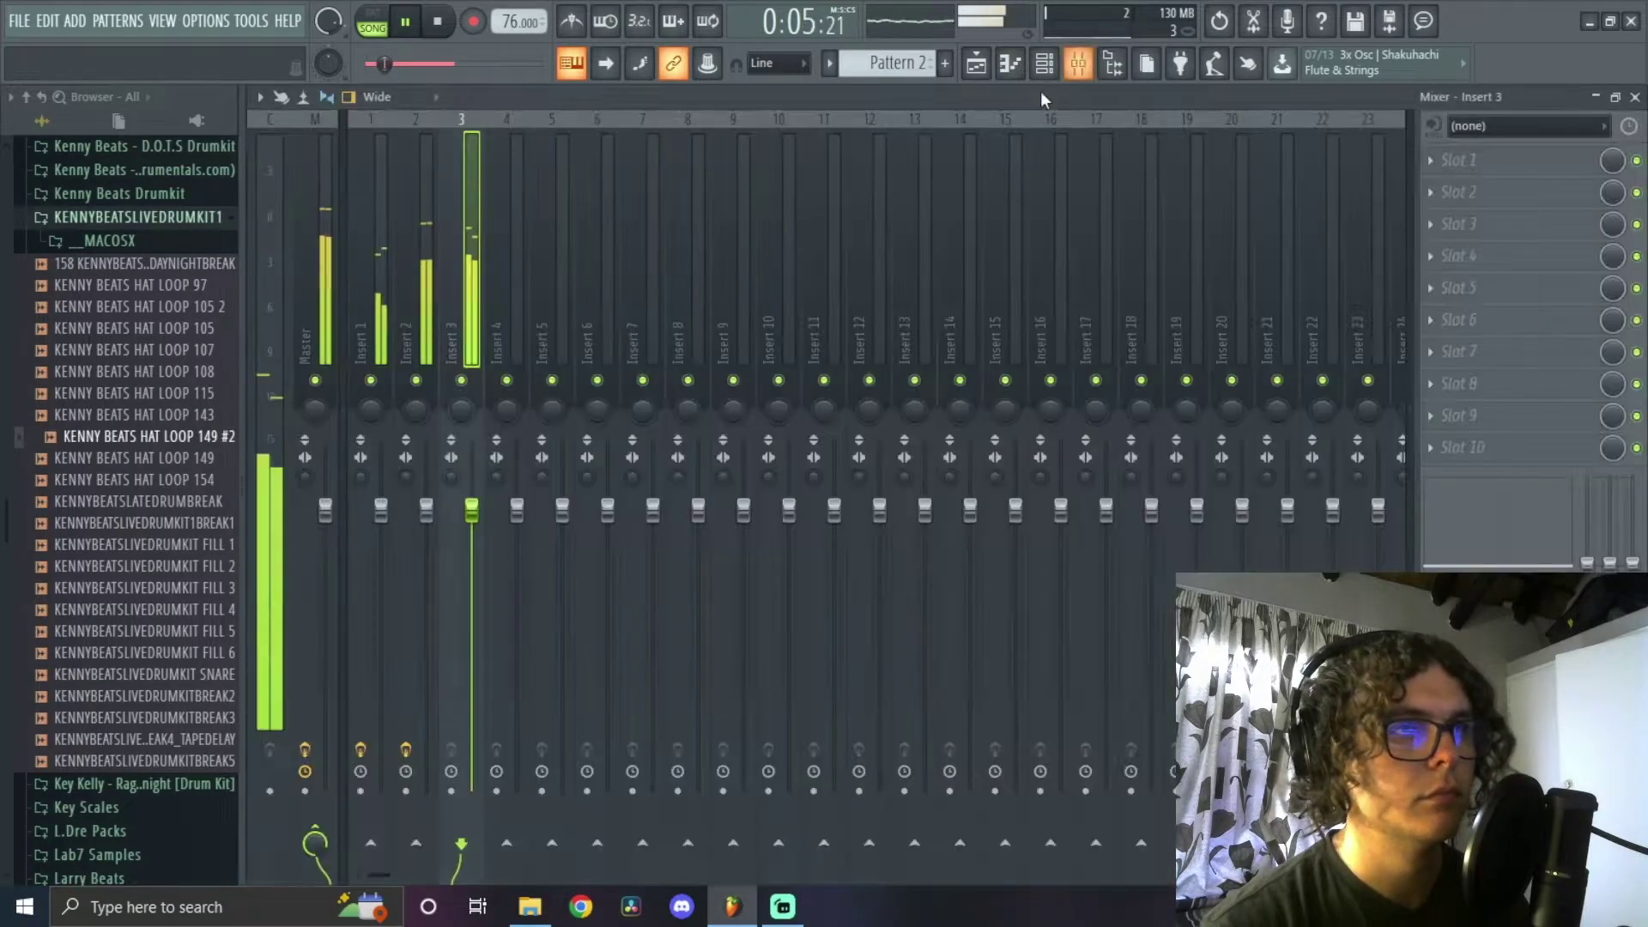
Nudge insert 3's Parametric EQ 2 treble shelf slightly higher and finish the snare channel's settings
{"action": "left_click", "coordinate": [418, 305]}
{"action": "left_click", "coordinate": [468, 305]}
{"action": "left_click", "coordinate": [1508, 287]}
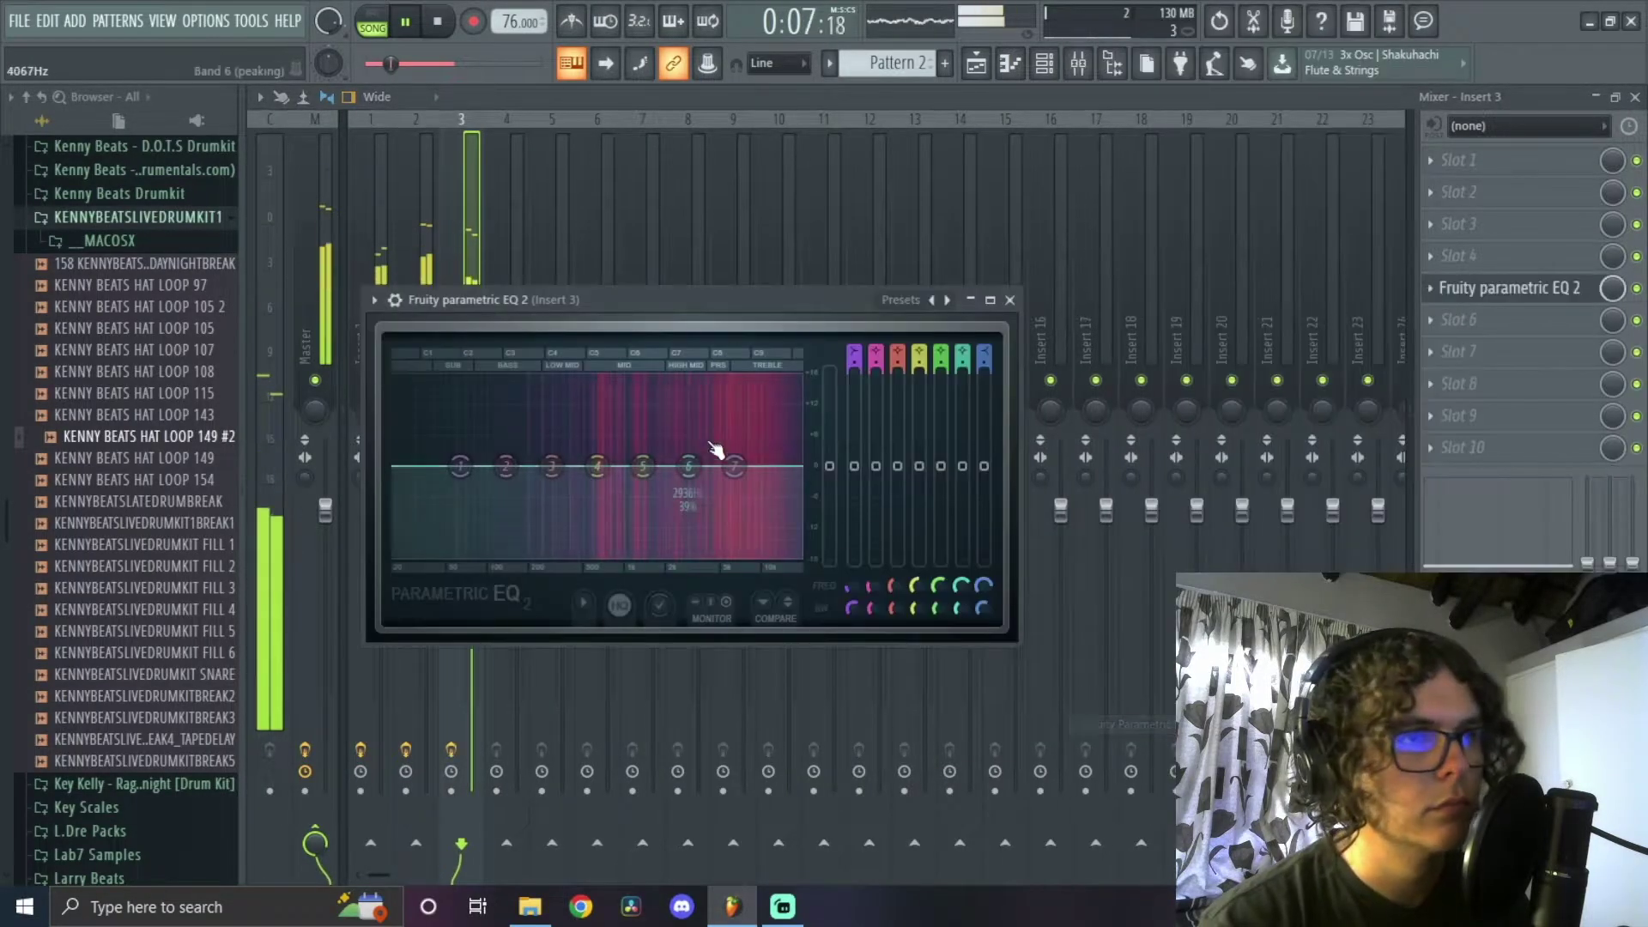
{"action": "left_click_drag", "start_coordinate": [726, 445], "coordinate": [740, 448]}
{"action": "left_click", "coordinate": [1010, 299]}
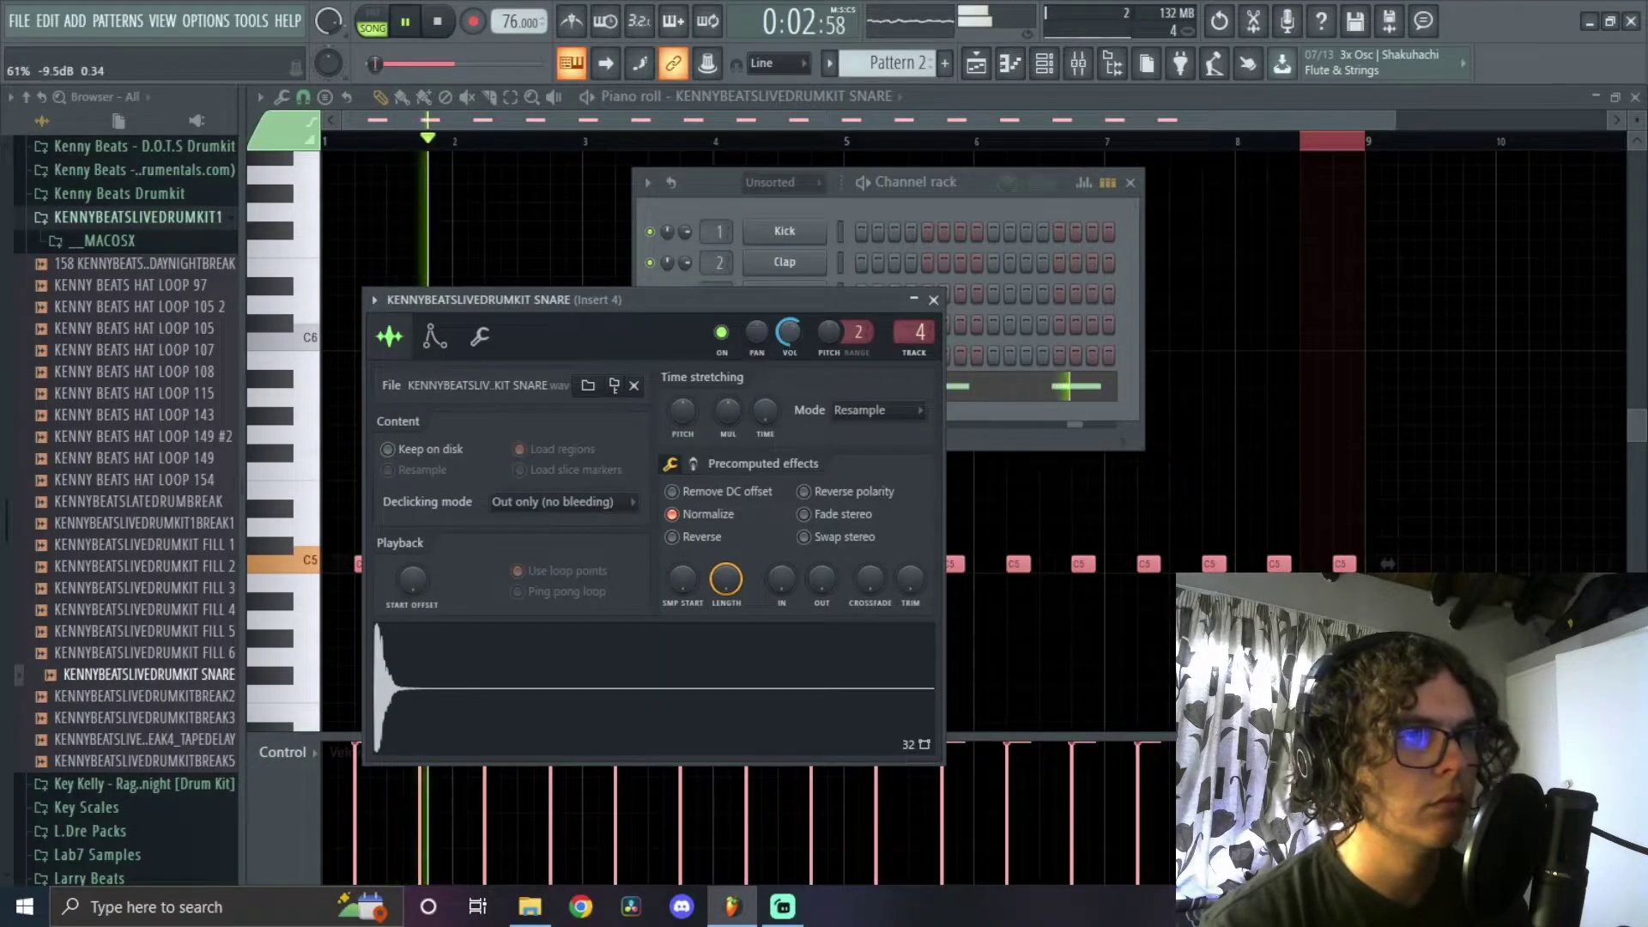
{"action": "left_click", "coordinate": [934, 300]}
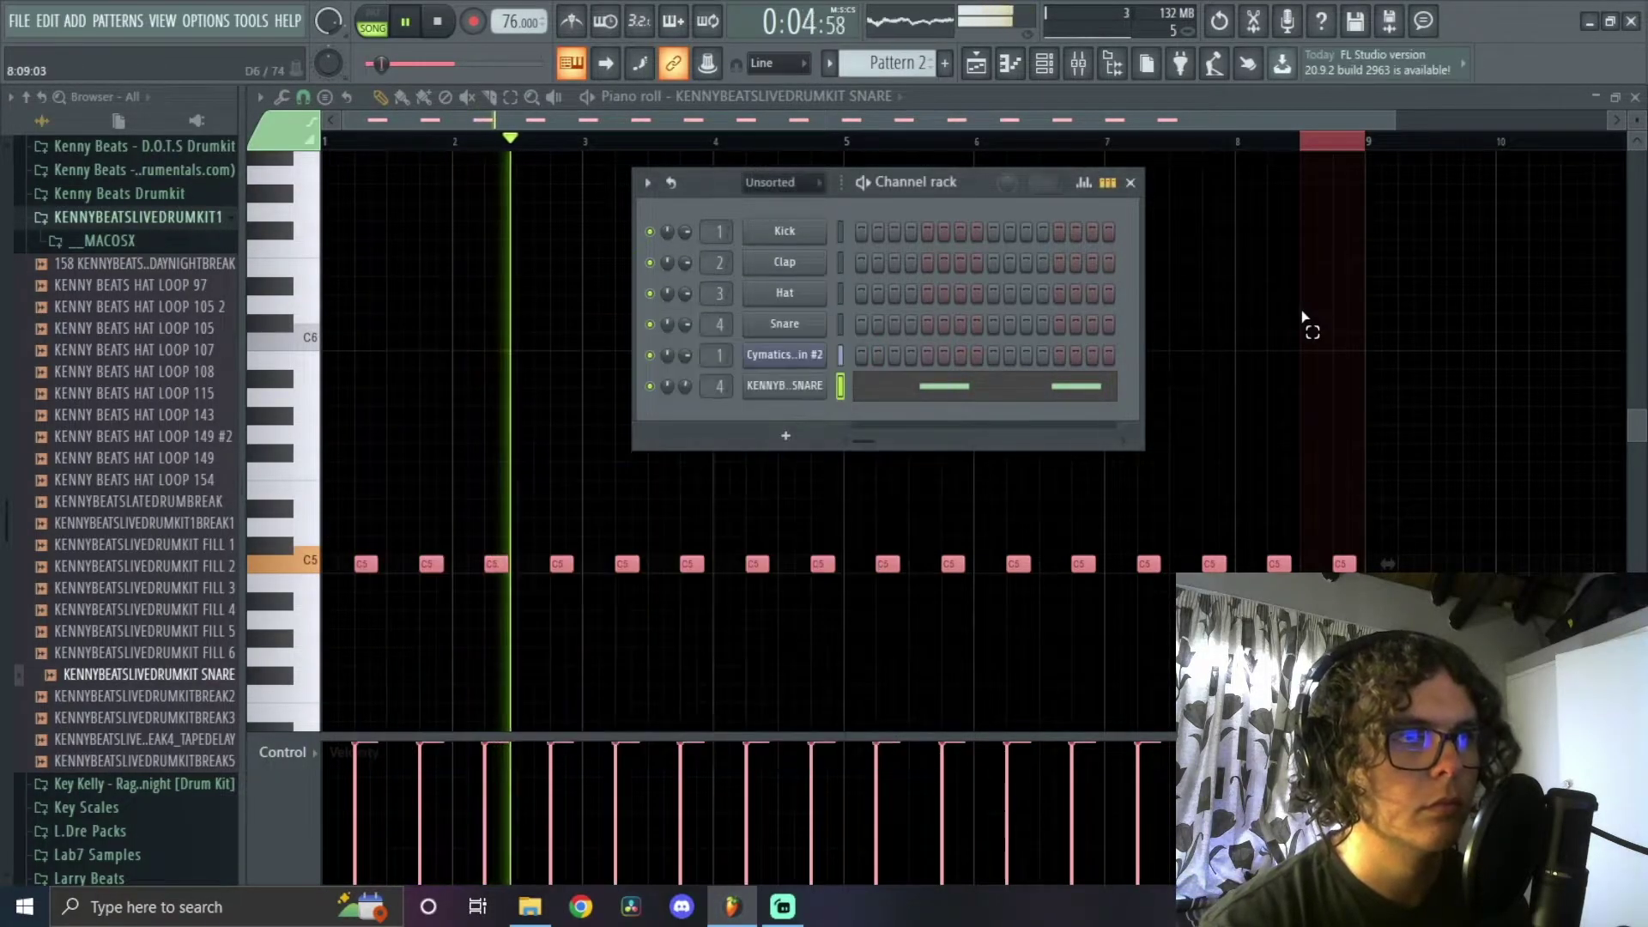
{"action": "key", "text": "F6"}
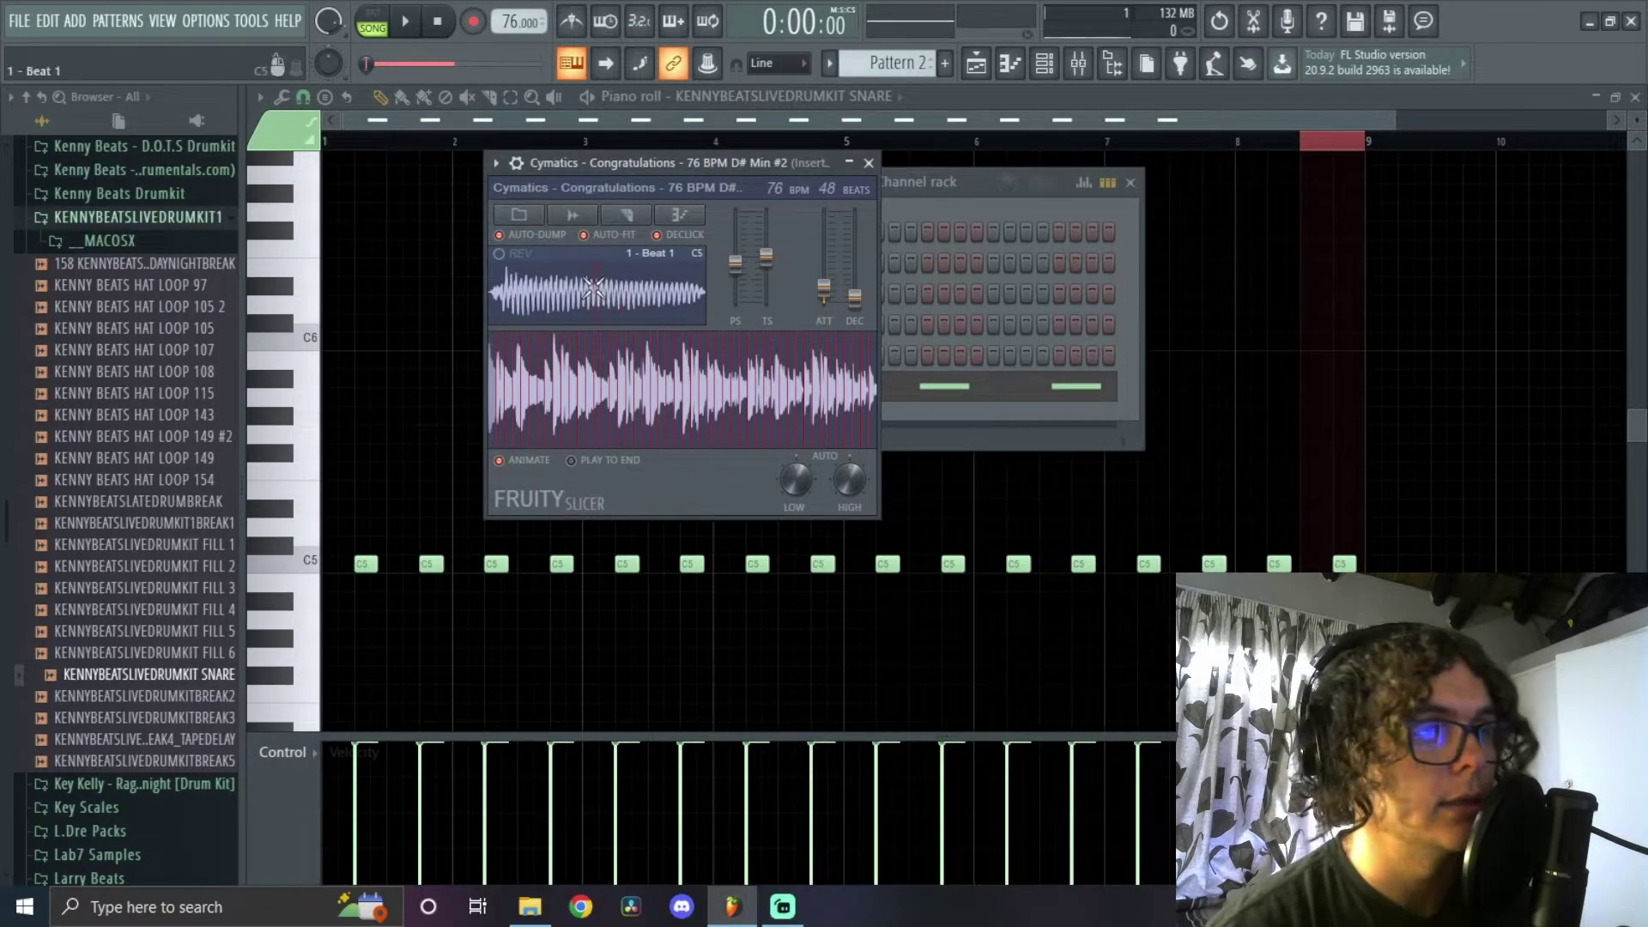
Preview slices 10 and 8 of the Cymatics chop and reverse slice 8
{"action": "left_click", "coordinate": [563, 392]}
{"action": "left_click", "coordinate": [528, 408]}
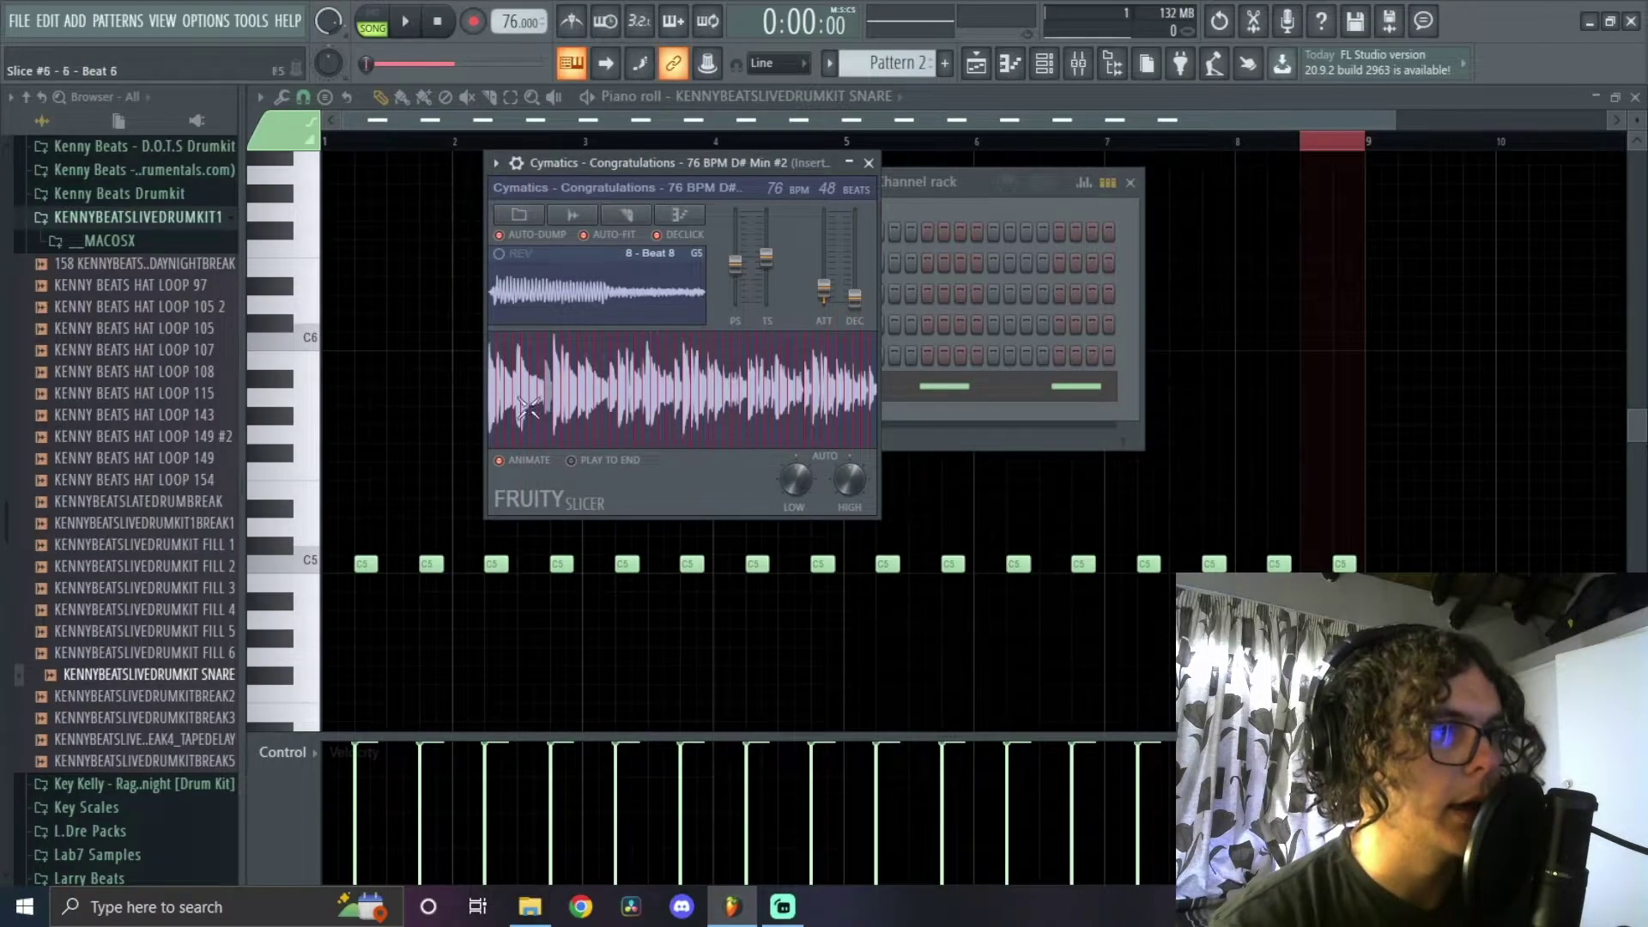
{"action": "left_click", "coordinate": [498, 254]}
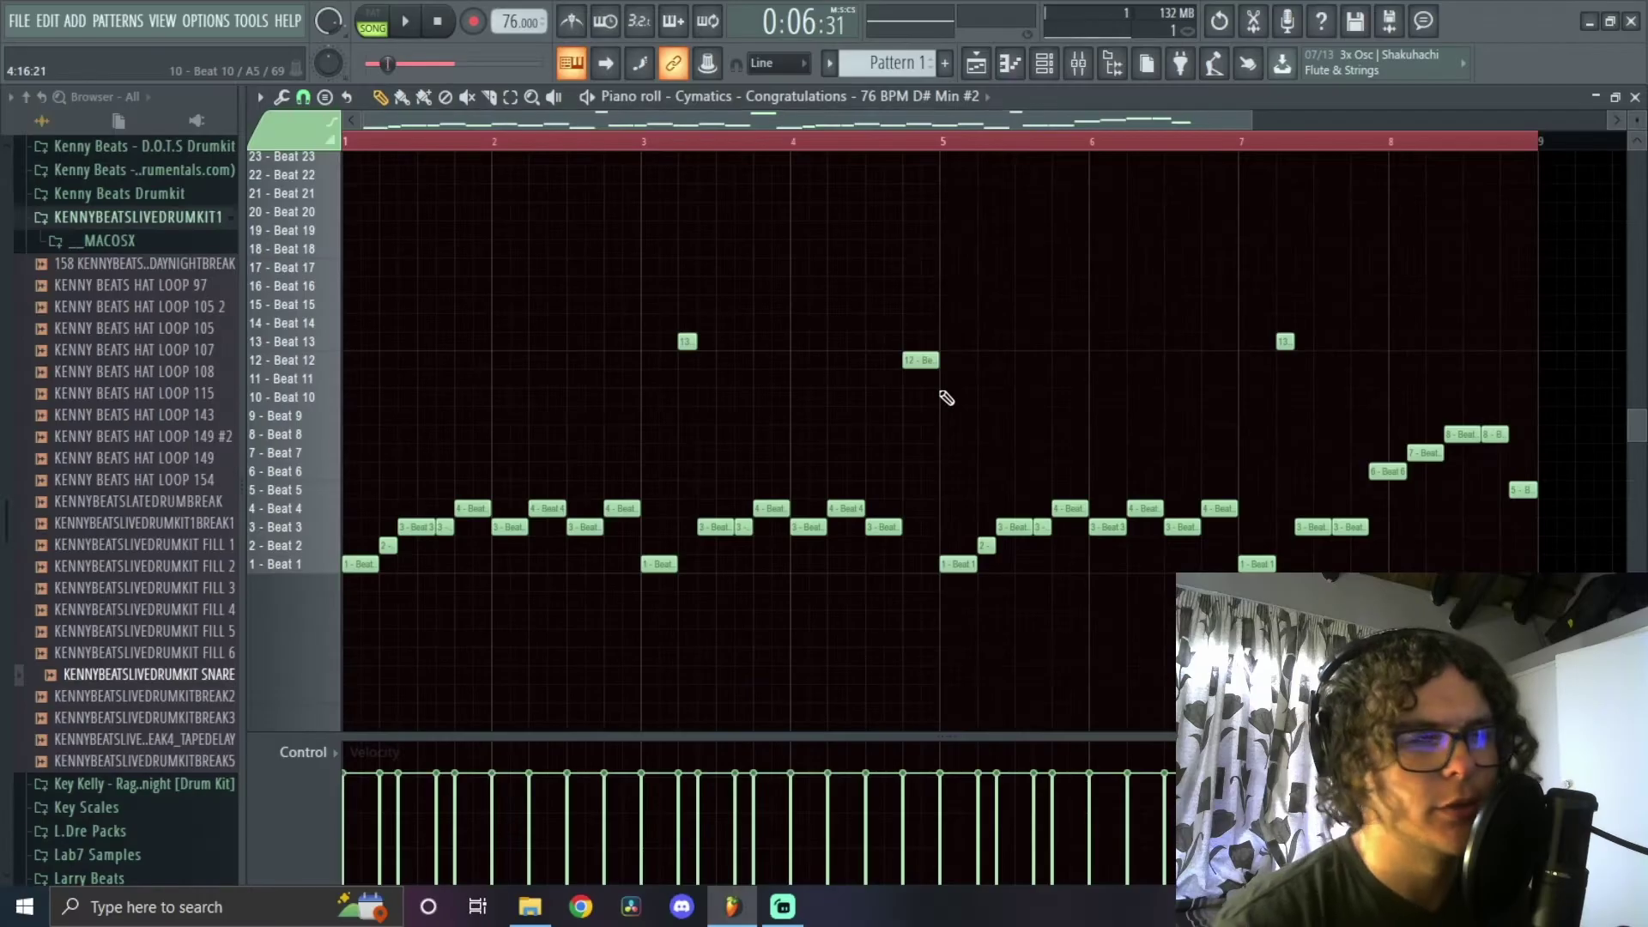
{"action": "scroll", "coordinate": [962, 411], "scroll_direction": "down", "scroll_amount": 2}
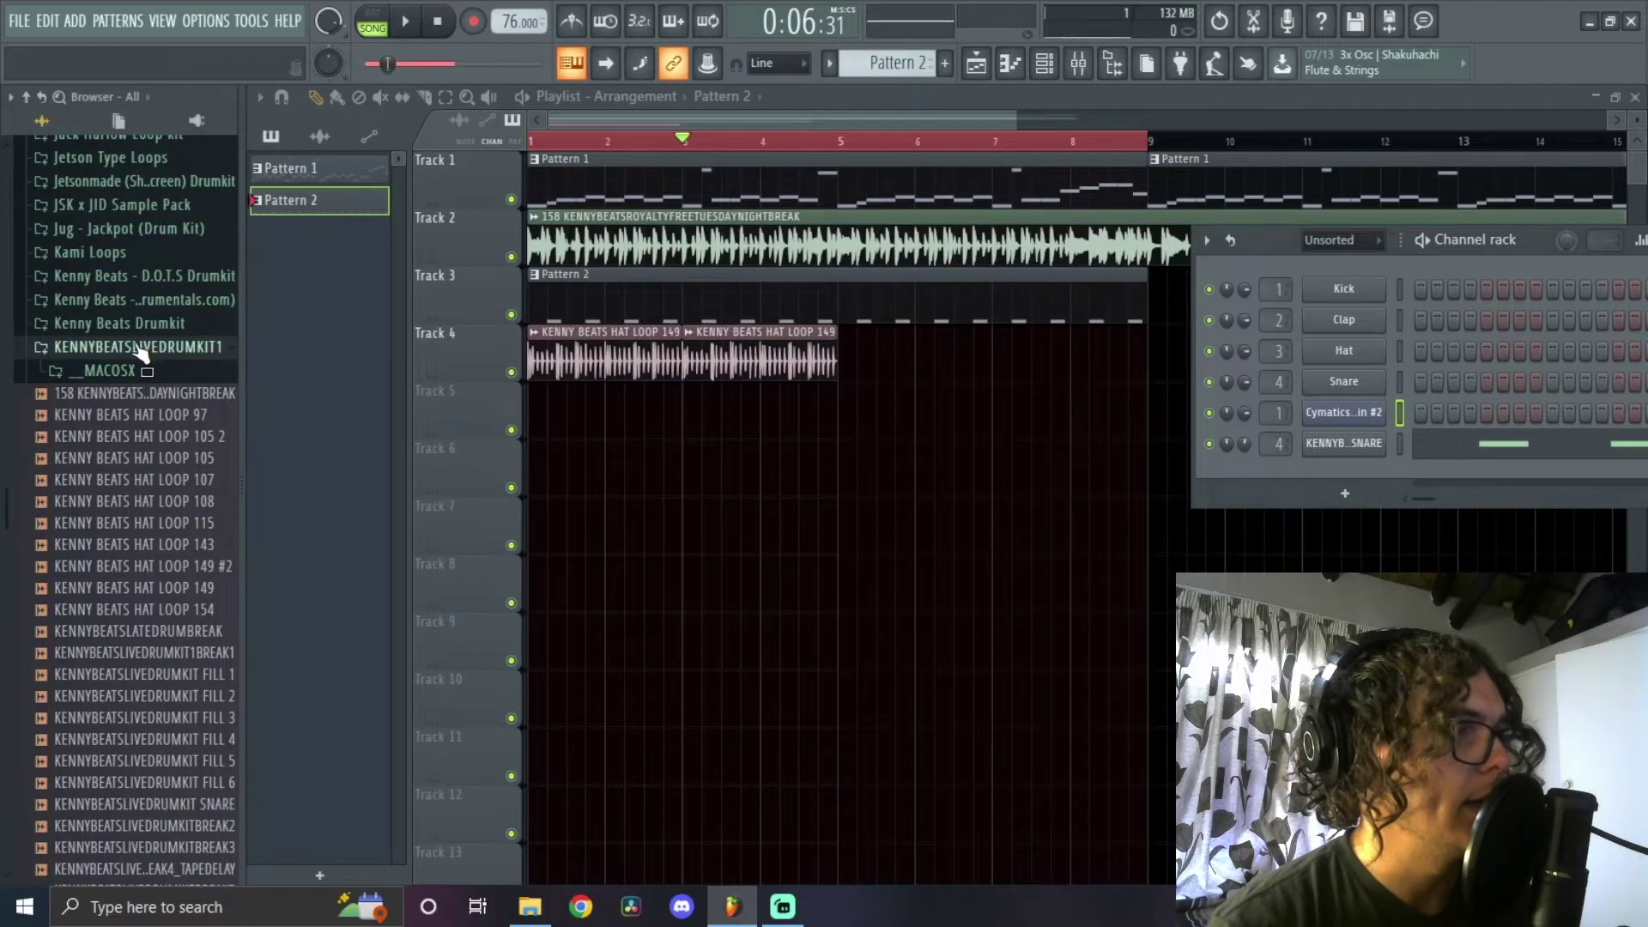
Deepen the drum break's high-shelf cut on insert 2 to 10073 Hz at -17.2 dB
{"action": "left_click", "coordinate": [138, 347]}
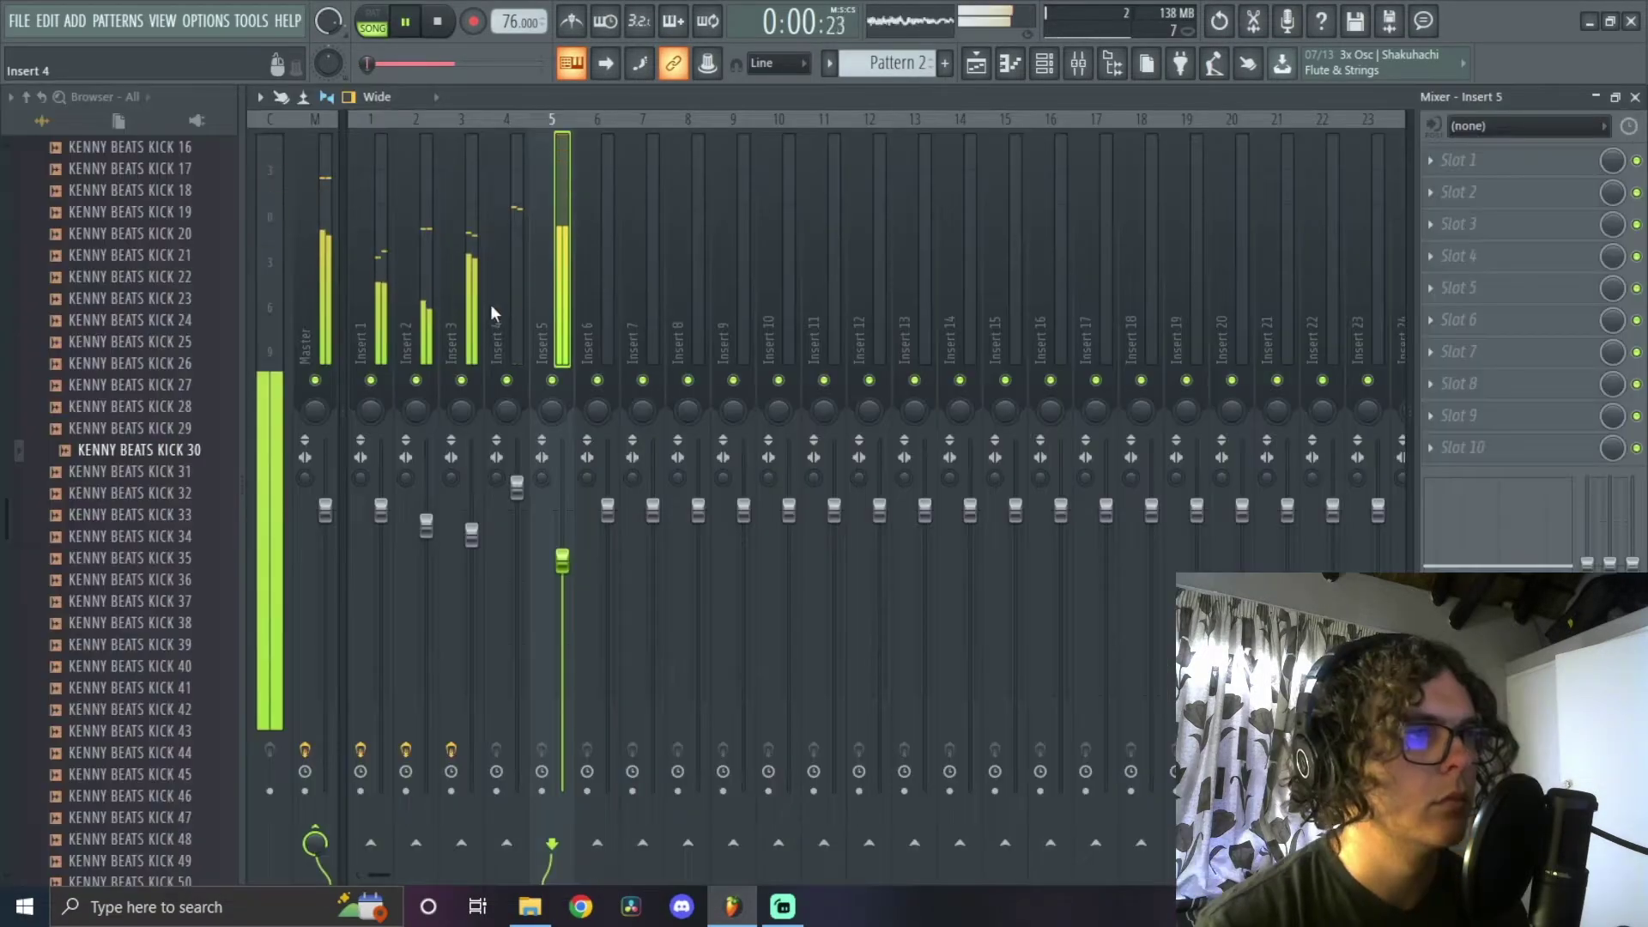
{"action": "left_click", "coordinate": [451, 342]}
{"action": "left_click", "coordinate": [426, 375]}
{"action": "left_click", "coordinate": [1498, 257]}
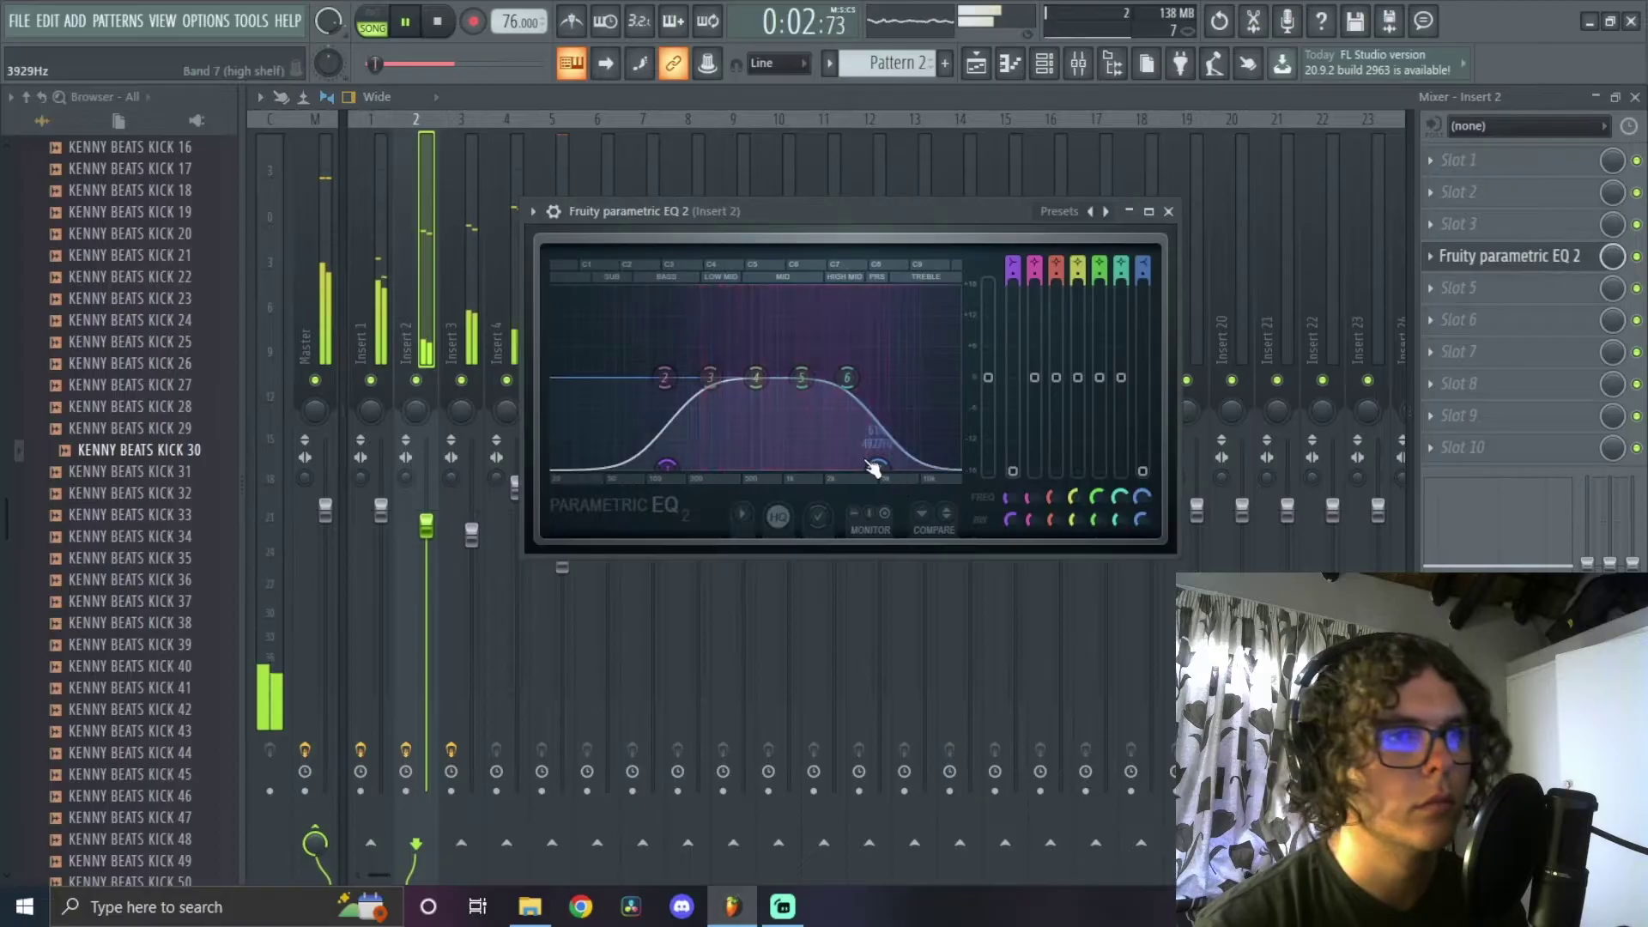
{"action": "left_click_drag", "start_coordinate": [913, 456], "coordinate": [920, 464]}
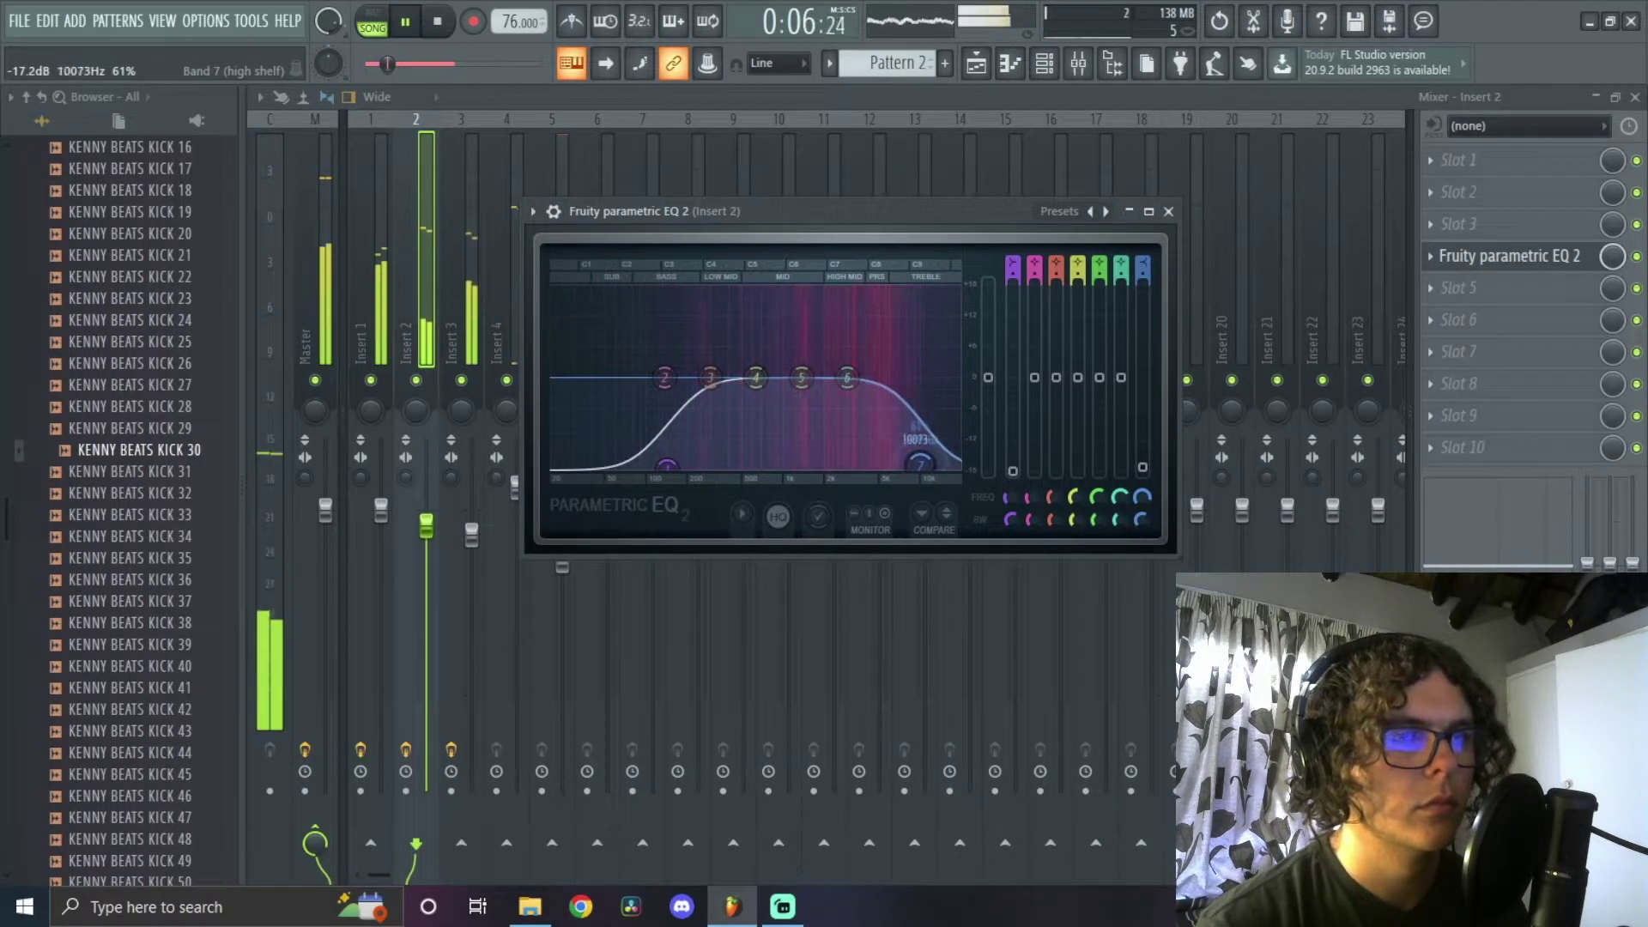
{"action": "left_click", "coordinate": [1168, 211]}
{"action": "left_click", "coordinate": [1044, 63]}
Find Dry_Ohh in the 9th Wonder Drum Kit and add an open-hat note beside the playhead
{"action": "scroll", "coordinate": [32, 599], "scroll_direction": "up", "scroll_amount": 3}
{"action": "scroll", "coordinate": [77, 598], "scroll_direction": "up", "scroll_amount": 8}
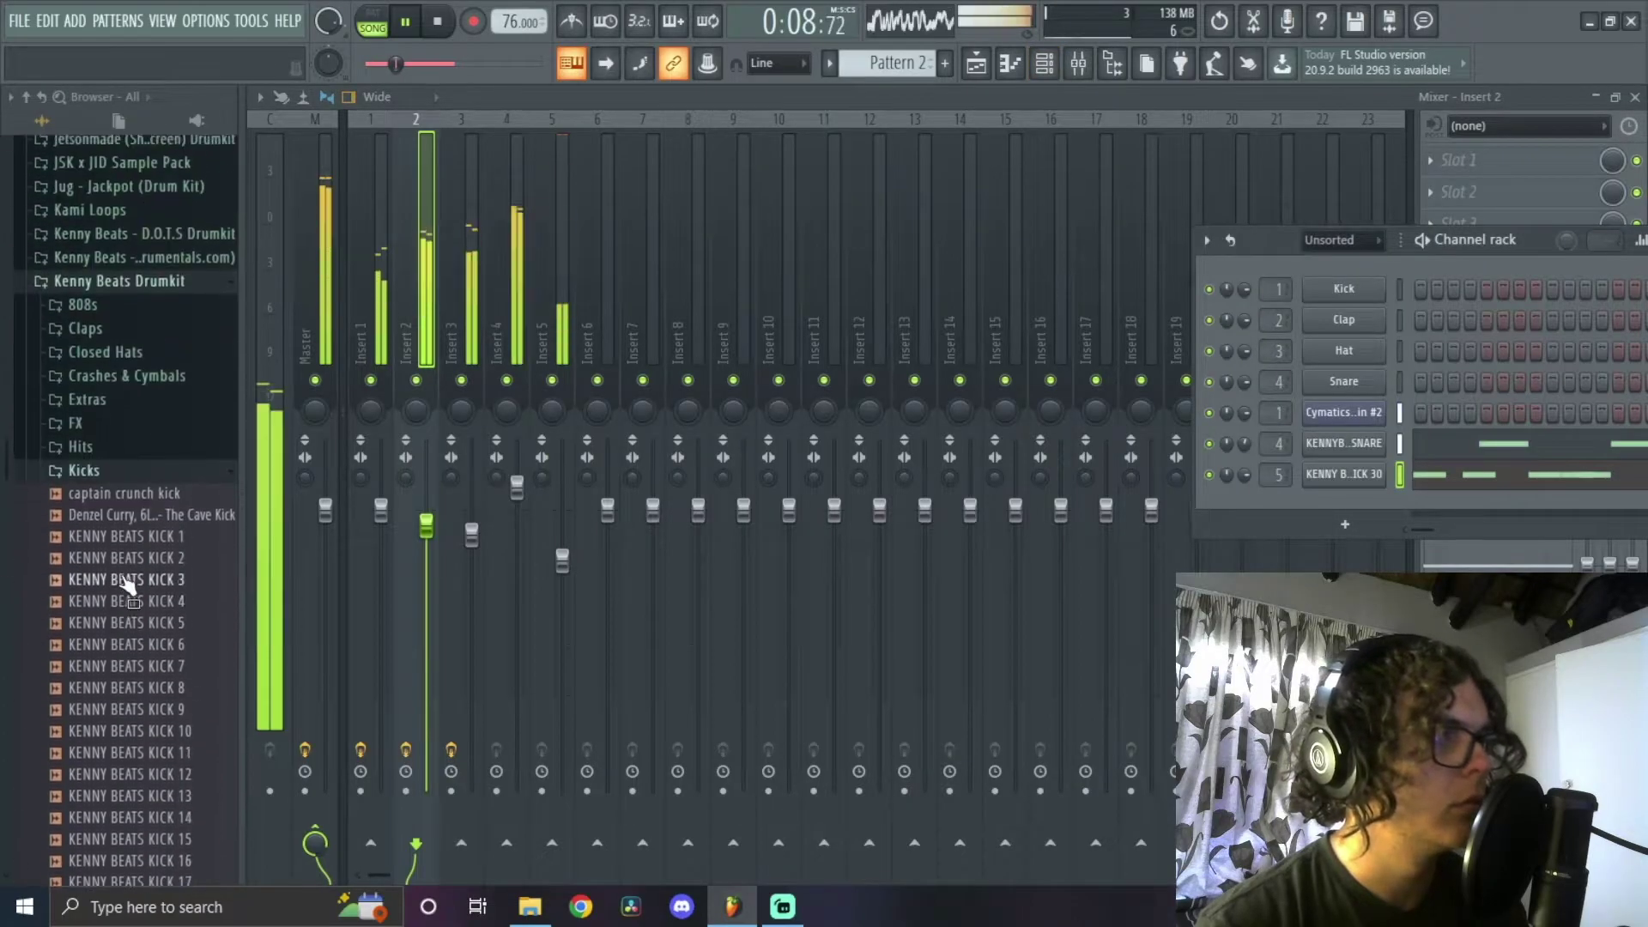
{"action": "left_click", "coordinate": [131, 472]}
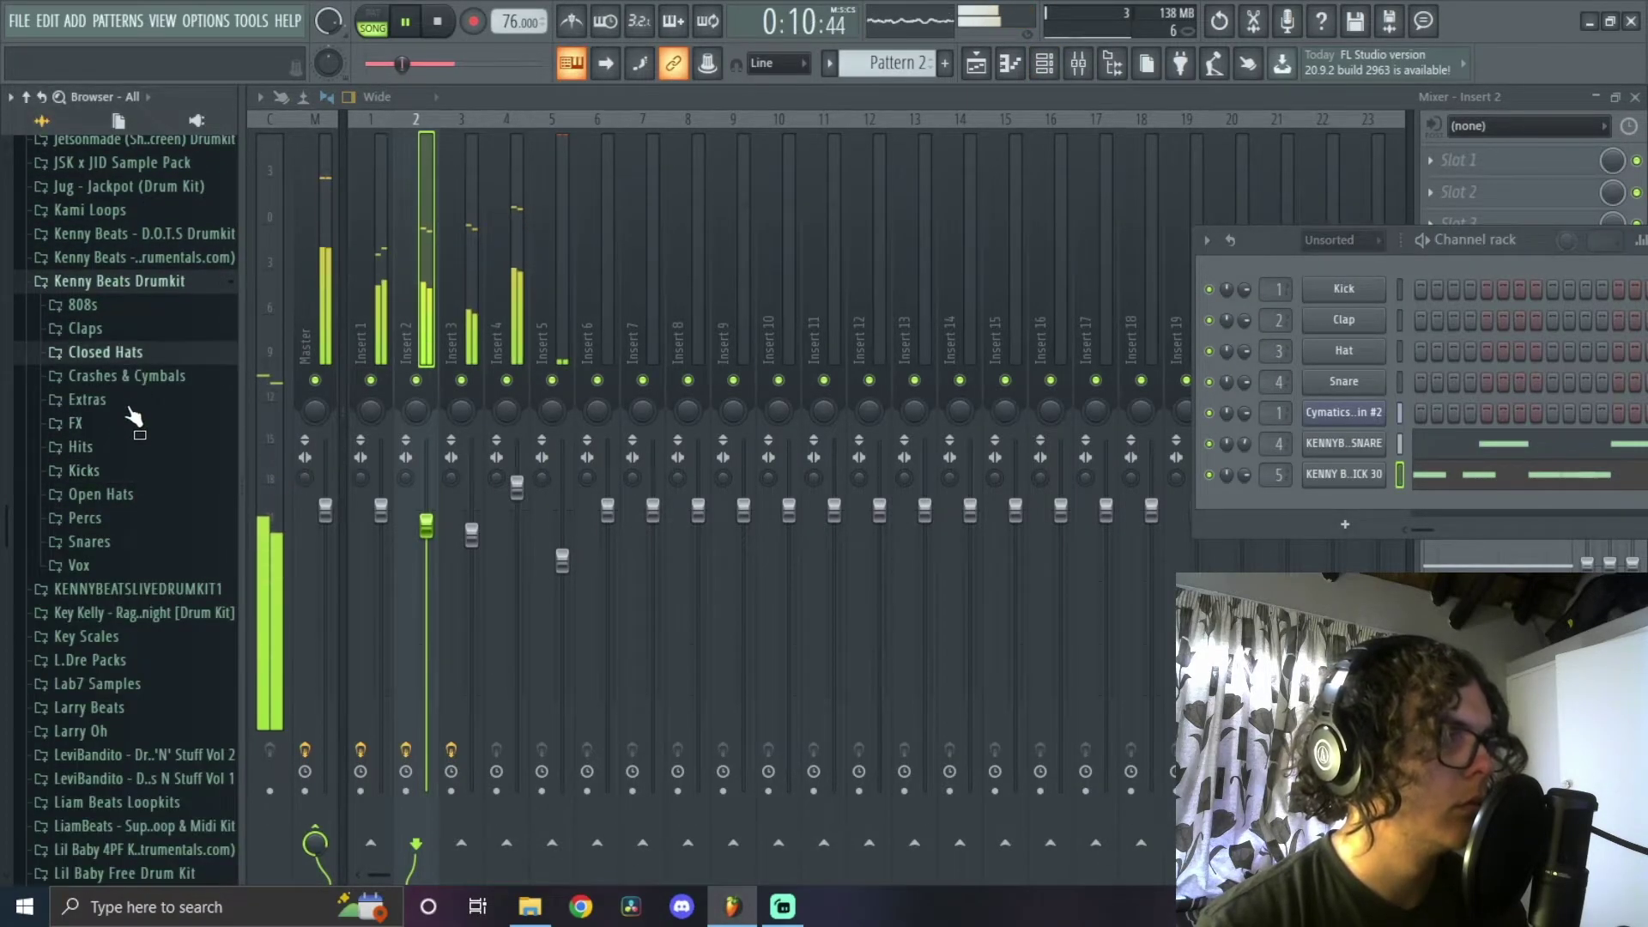
{"action": "left_click", "coordinate": [129, 352]}
{"action": "scroll", "coordinate": [133, 410], "scroll_direction": "up", "scroll_amount": 4}
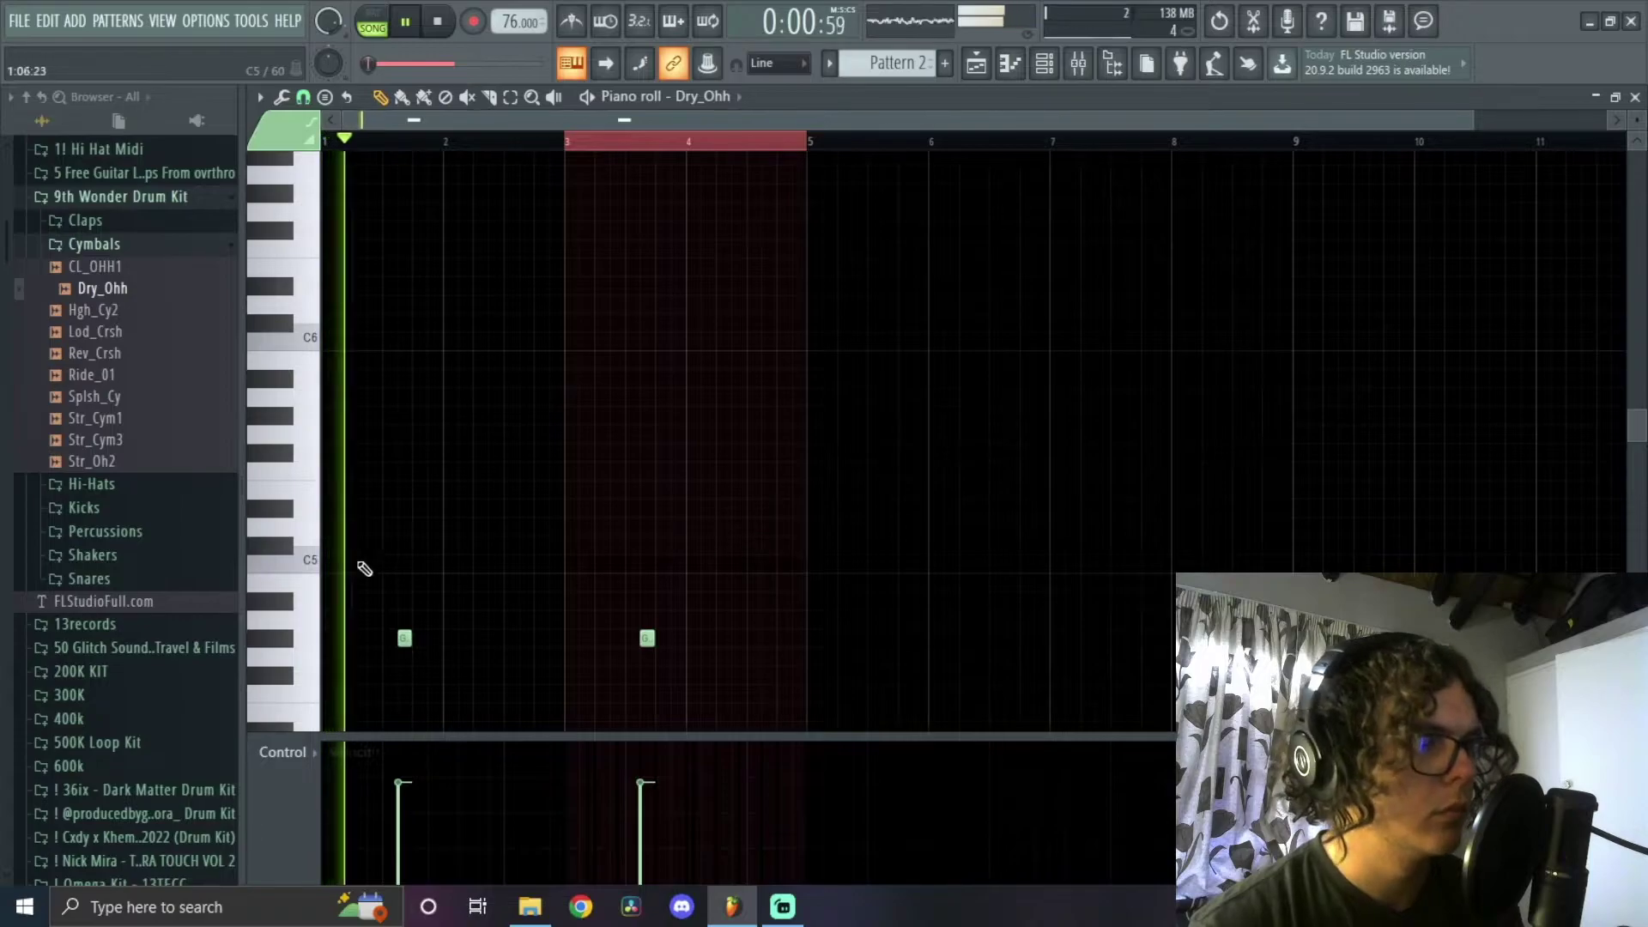
{"action": "scroll", "coordinate": [533, 552], "scroll_direction": "up", "scroll_amount": 4}
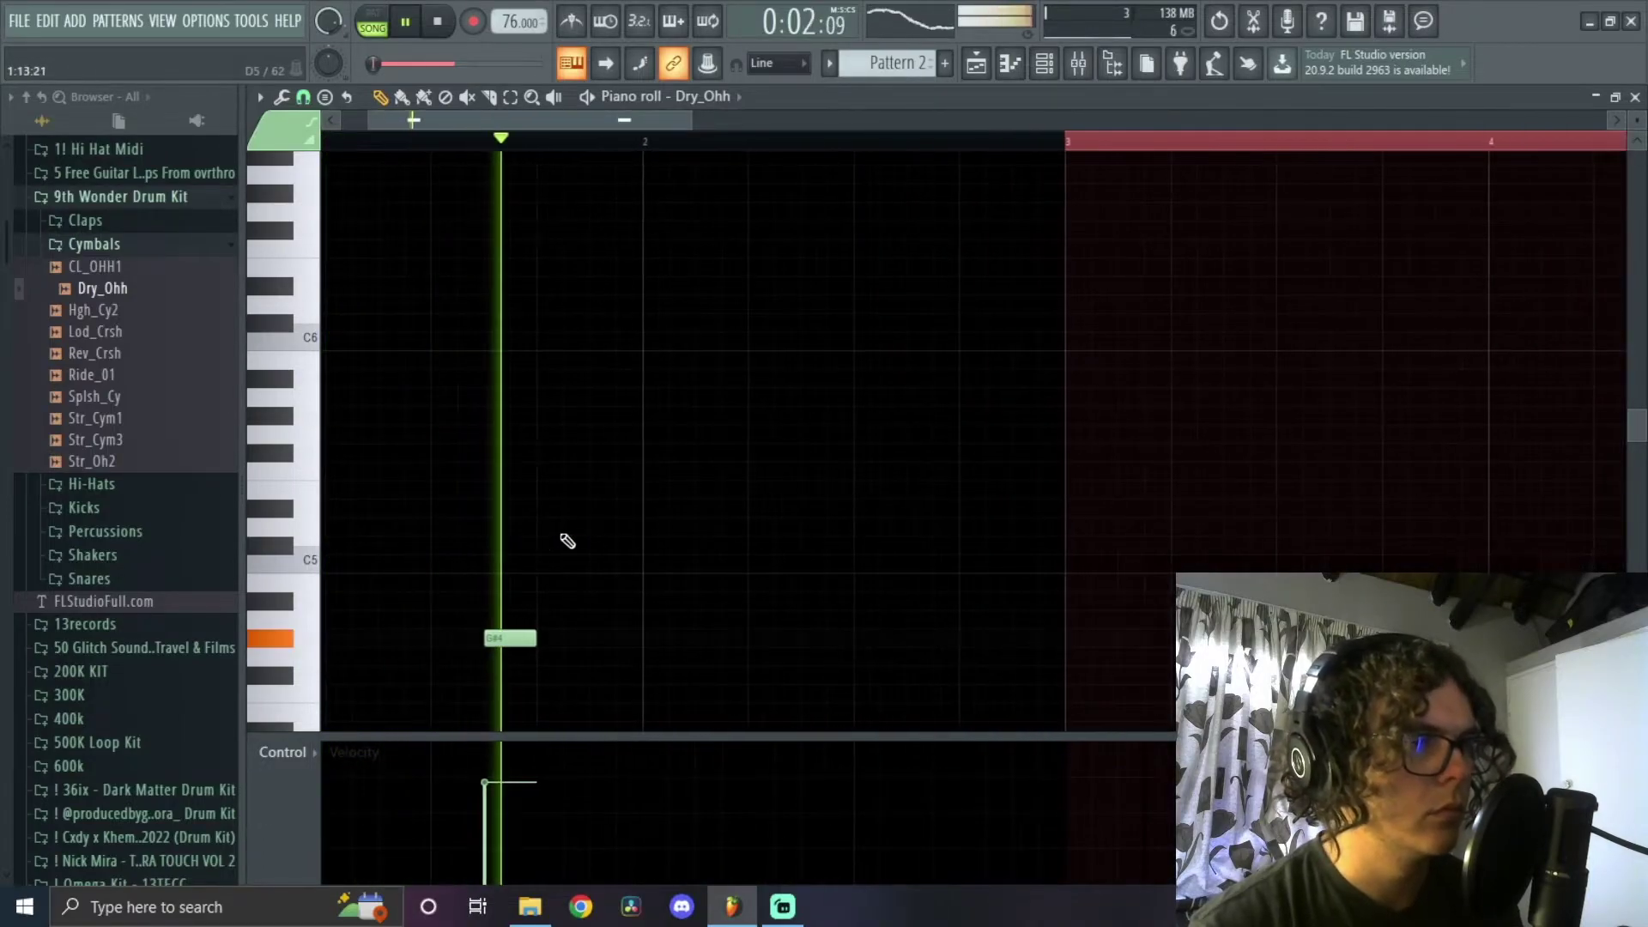
{"action": "scroll", "coordinate": [558, 541], "scroll_direction": "down", "scroll_amount": 3}
{"action": "left_click", "coordinate": [596, 637]}
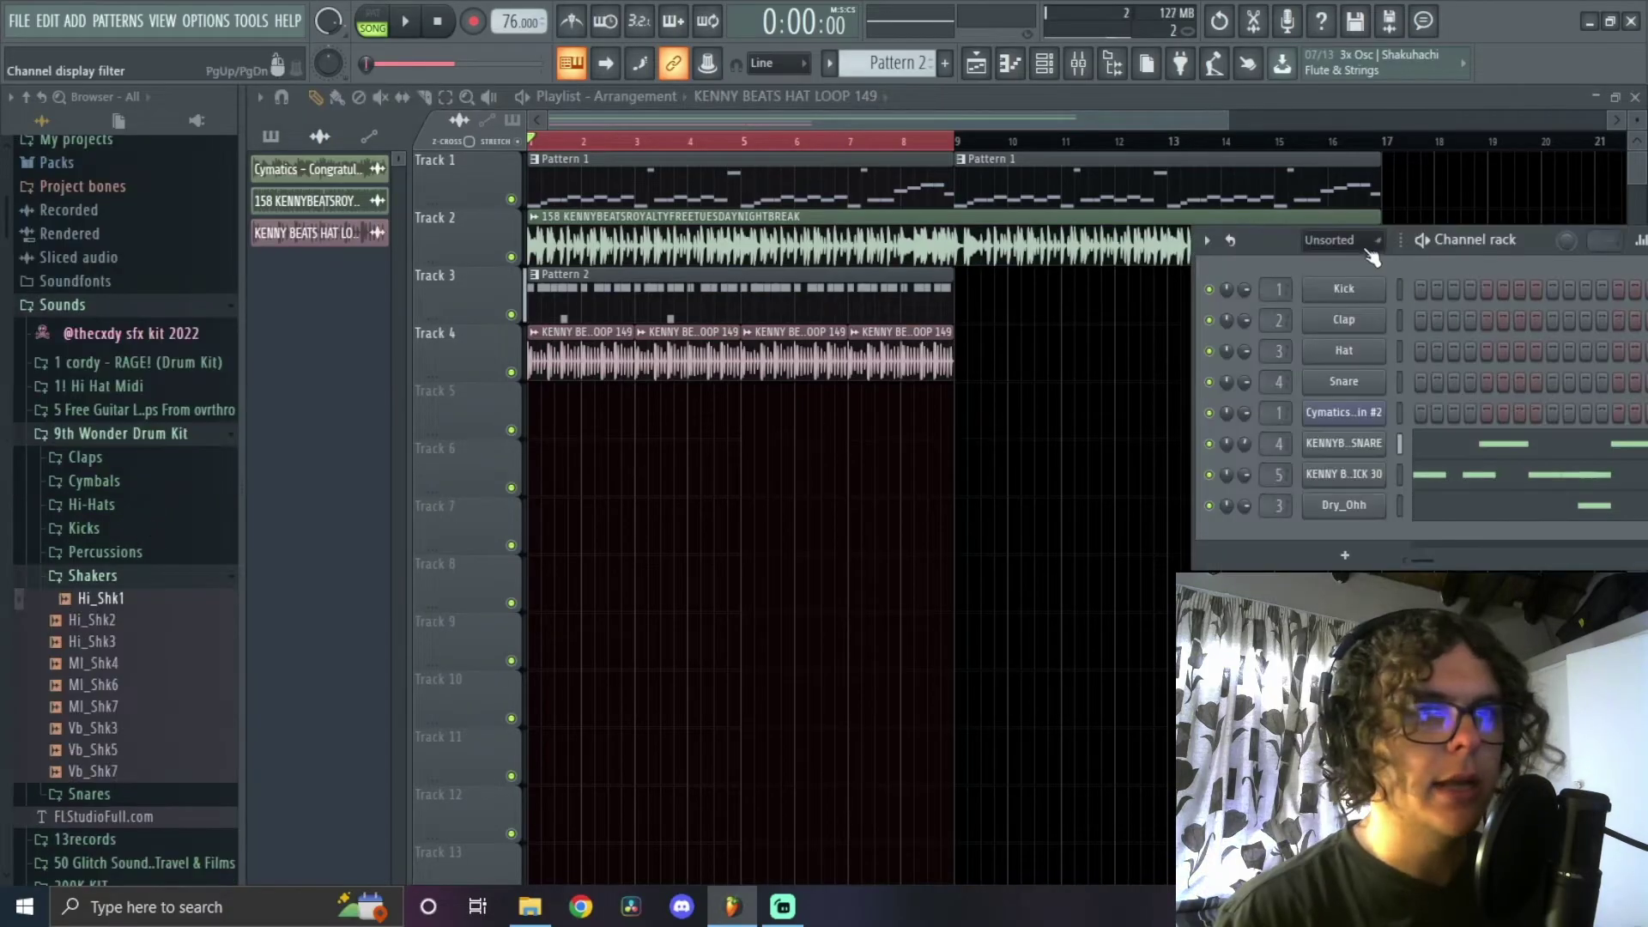
Show all channels and review the MI_Shk7 shaker notes while playing the pattern
{"action": "left_click", "coordinate": [1339, 271]}
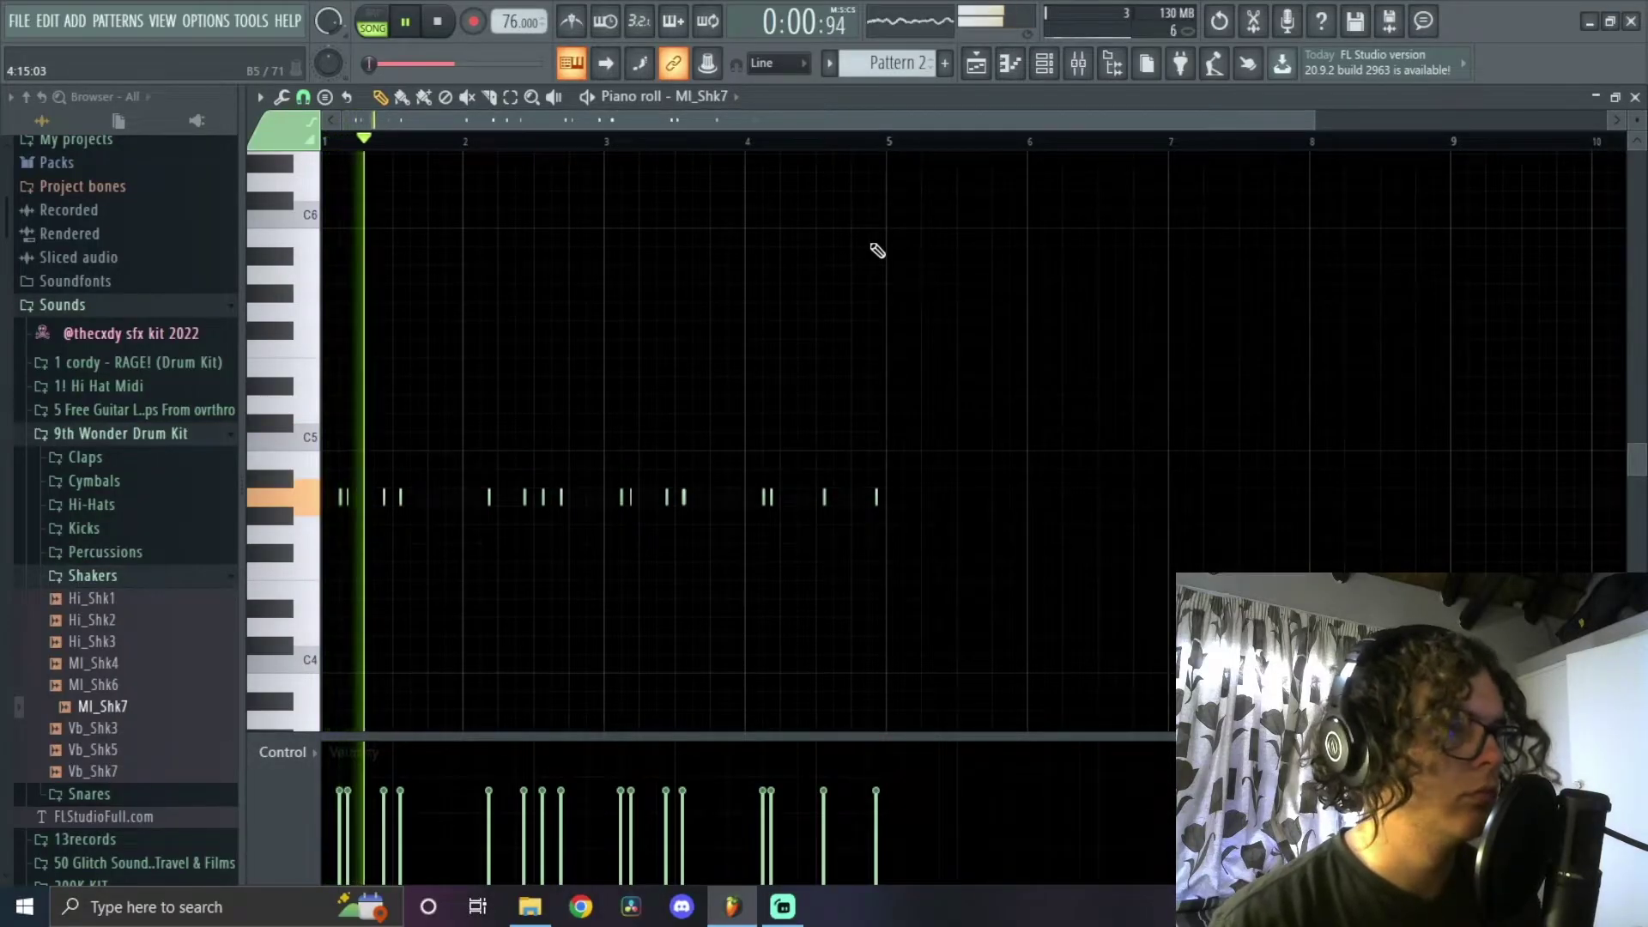
{"action": "scroll", "coordinate": [559, 570], "scroll_direction": "up", "scroll_amount": 2}
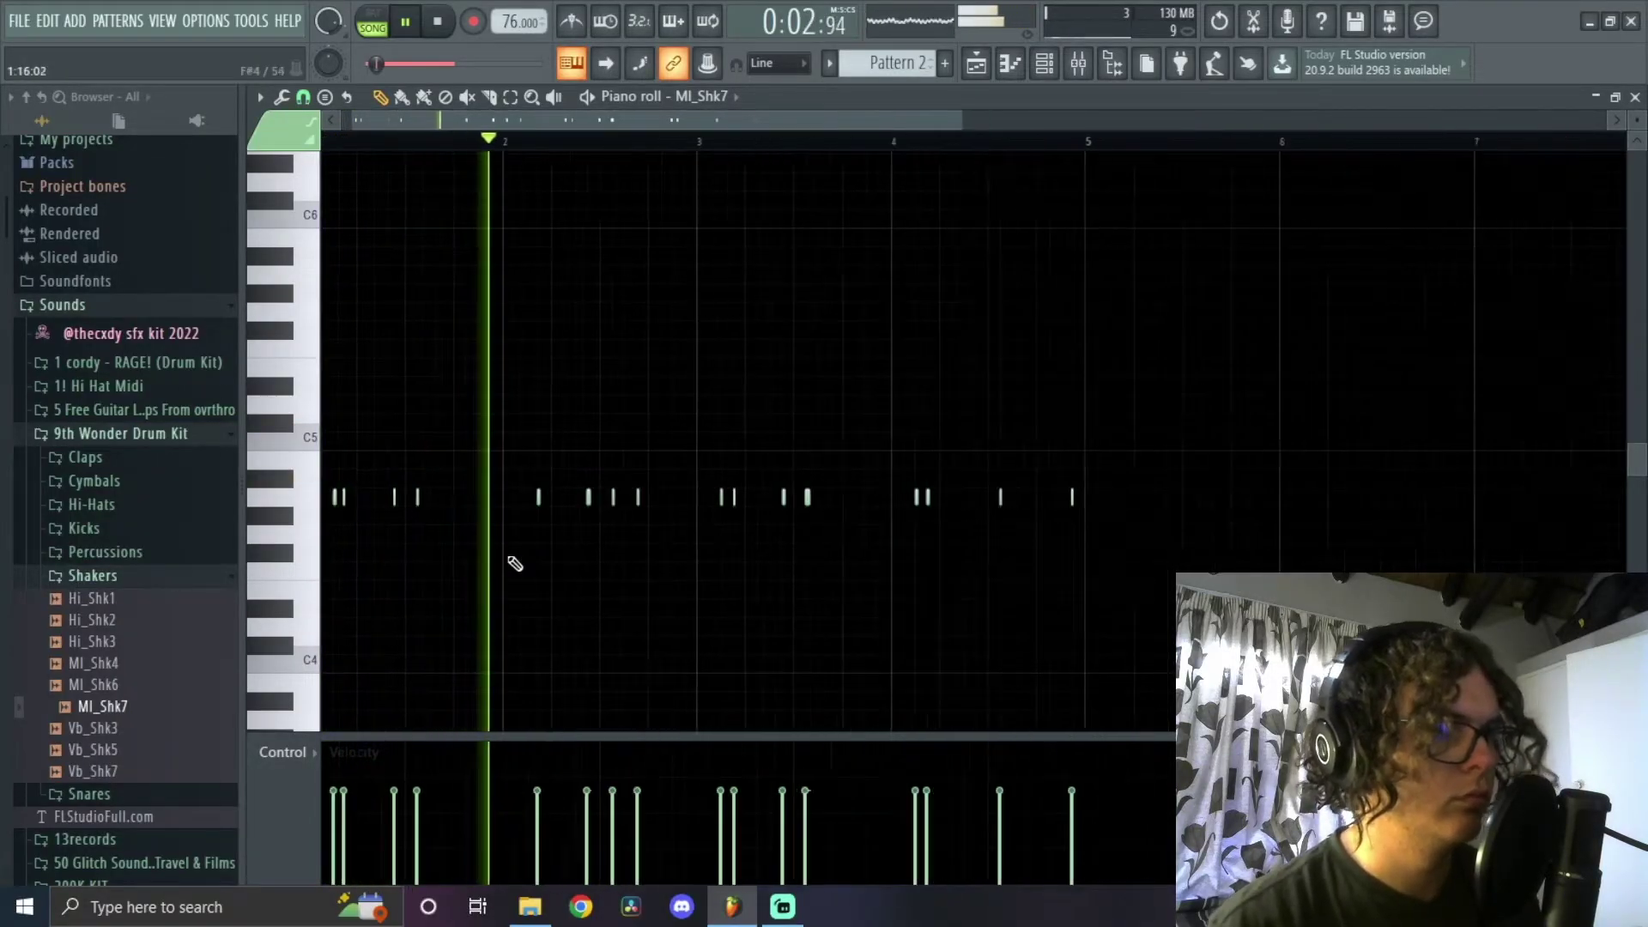
{"action": "key", "text": "ctrl+a"}
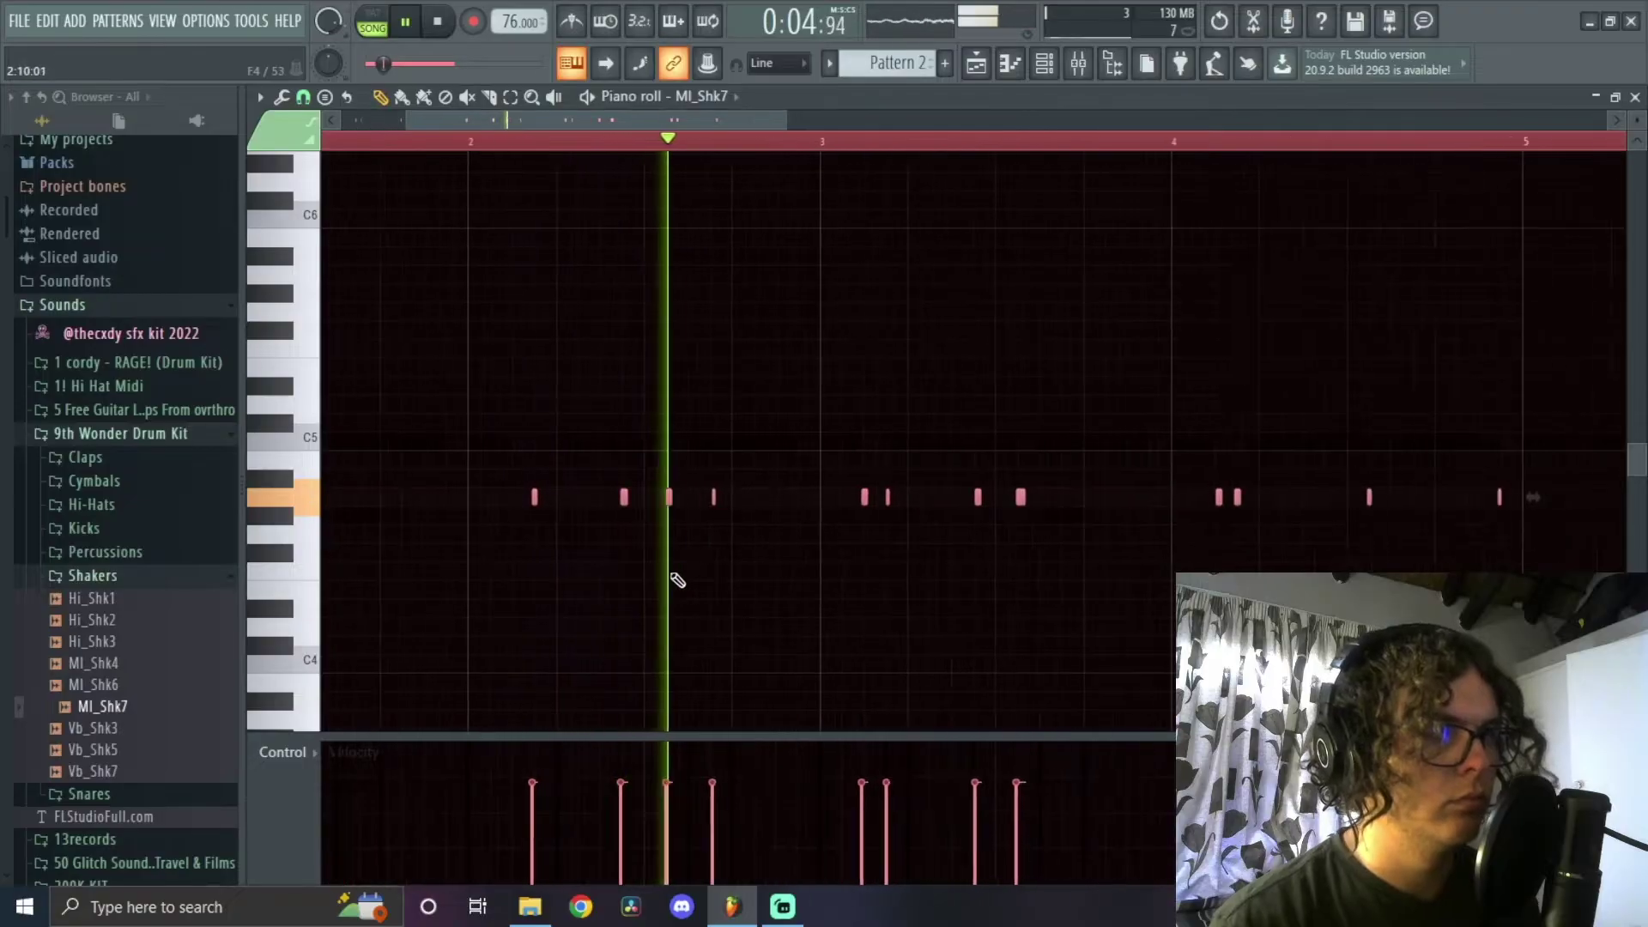
{"action": "left_click", "coordinate": [718, 570]}
{"action": "key", "text": "space"}
{"action": "scroll", "coordinate": [509, 127], "scroll_direction": "up", "scroll_amount": 3}
{"action": "key", "text": "space"}
Delete a stray note from the MI_Shk7 shaker pattern
{"action": "right_click", "coordinate": [754, 497]}
{"action": "scroll", "coordinate": [575, 391], "scroll_direction": "down", "scroll_amount": 2}
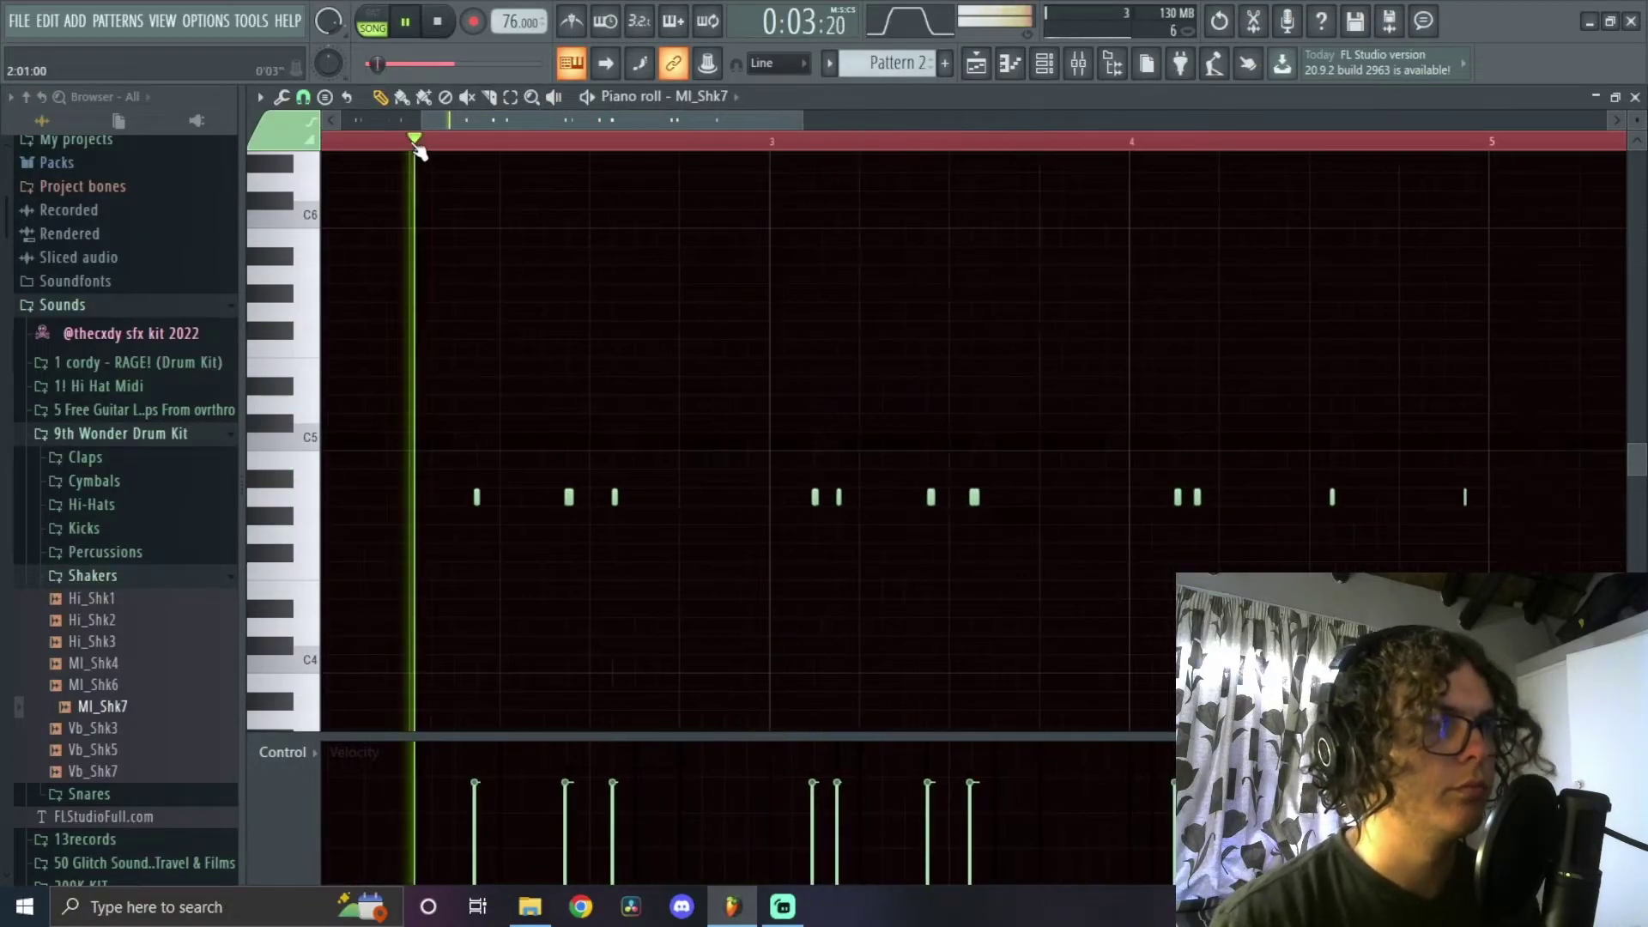
{"action": "scroll", "coordinate": [570, 530], "scroll_direction": "up", "scroll_amount": 1}
{"action": "scroll", "coordinate": [636, 632], "scroll_direction": "down", "scroll_amount": 2}
{"action": "scroll", "coordinate": [850, 632], "scroll_direction": "up", "scroll_amount": 1}
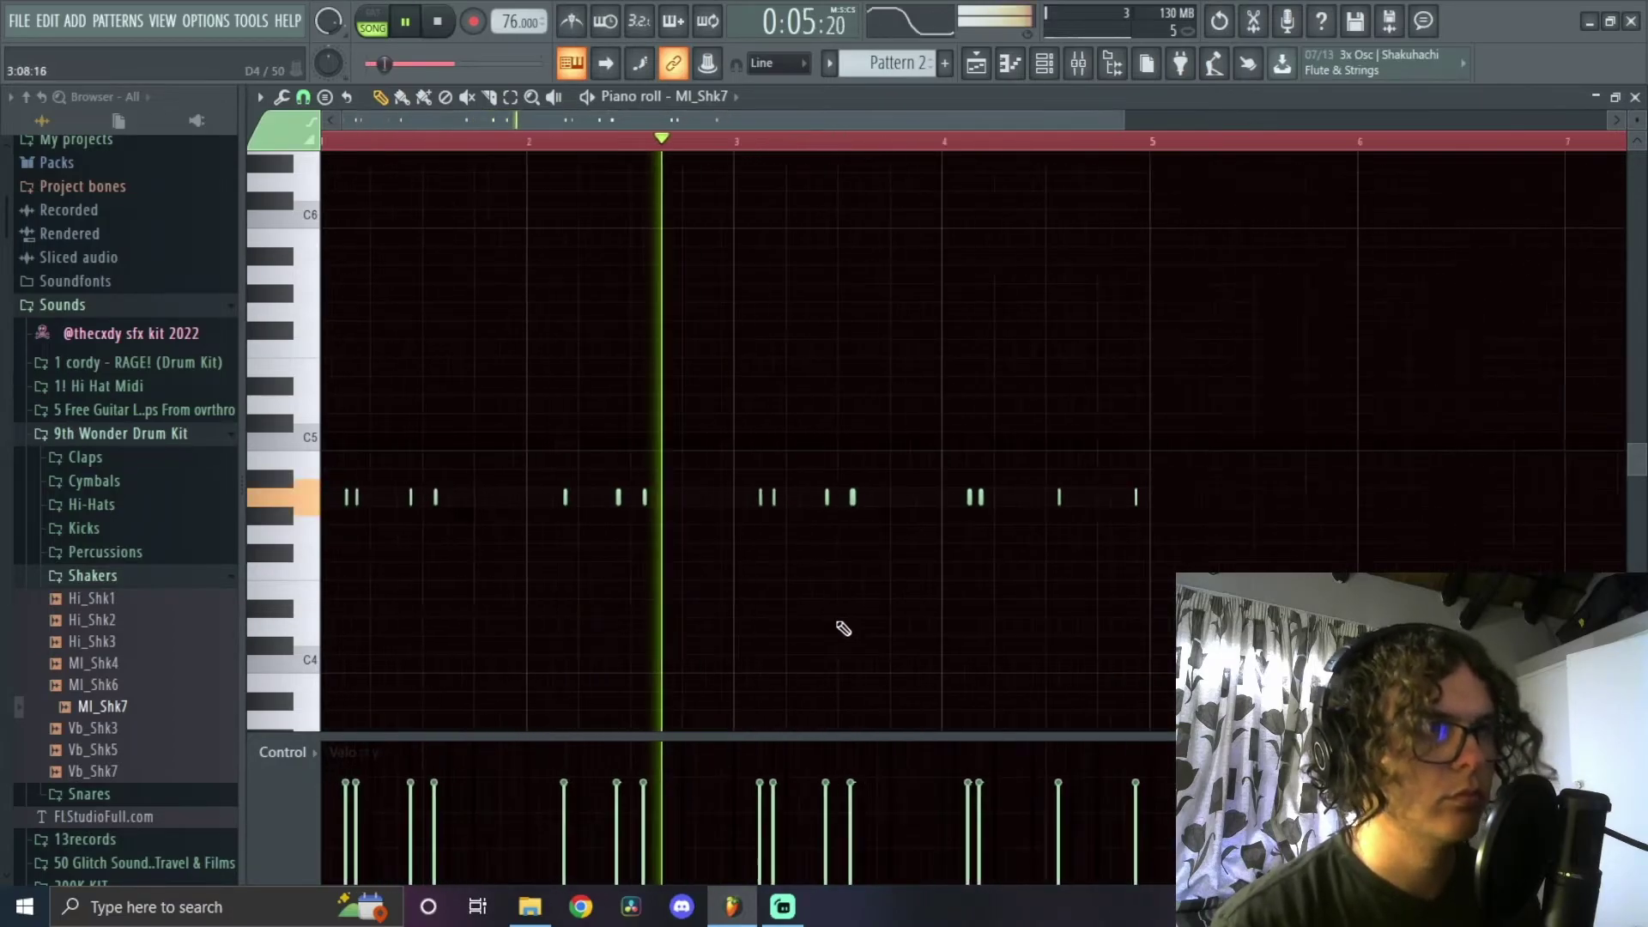
{"action": "scroll", "coordinate": [688, 589], "scroll_direction": "down", "scroll_amount": 1}
{"action": "scroll", "coordinate": [765, 596], "scroll_direction": "up", "scroll_amount": 3}
{"action": "scroll", "coordinate": [758, 582], "scroll_direction": "down", "scroll_amount": 5}
{"action": "scroll", "coordinate": [964, 541], "scroll_direction": "up", "scroll_amount": 2}
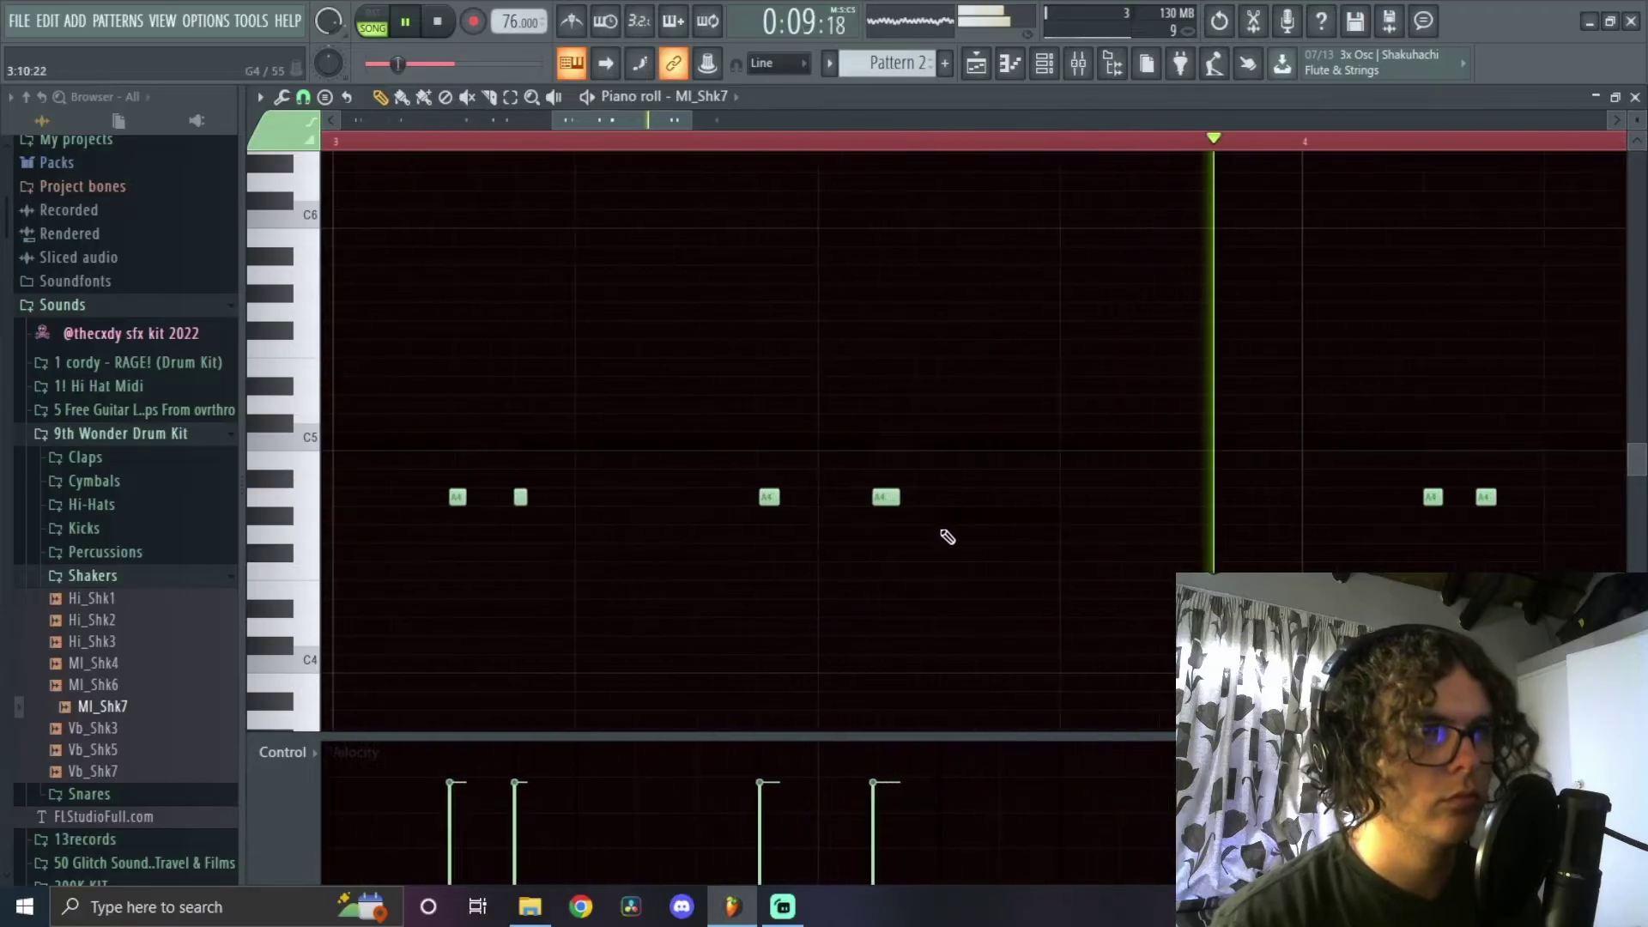
{"action": "scroll", "coordinate": [905, 578], "scroll_direction": "down", "scroll_amount": 4}
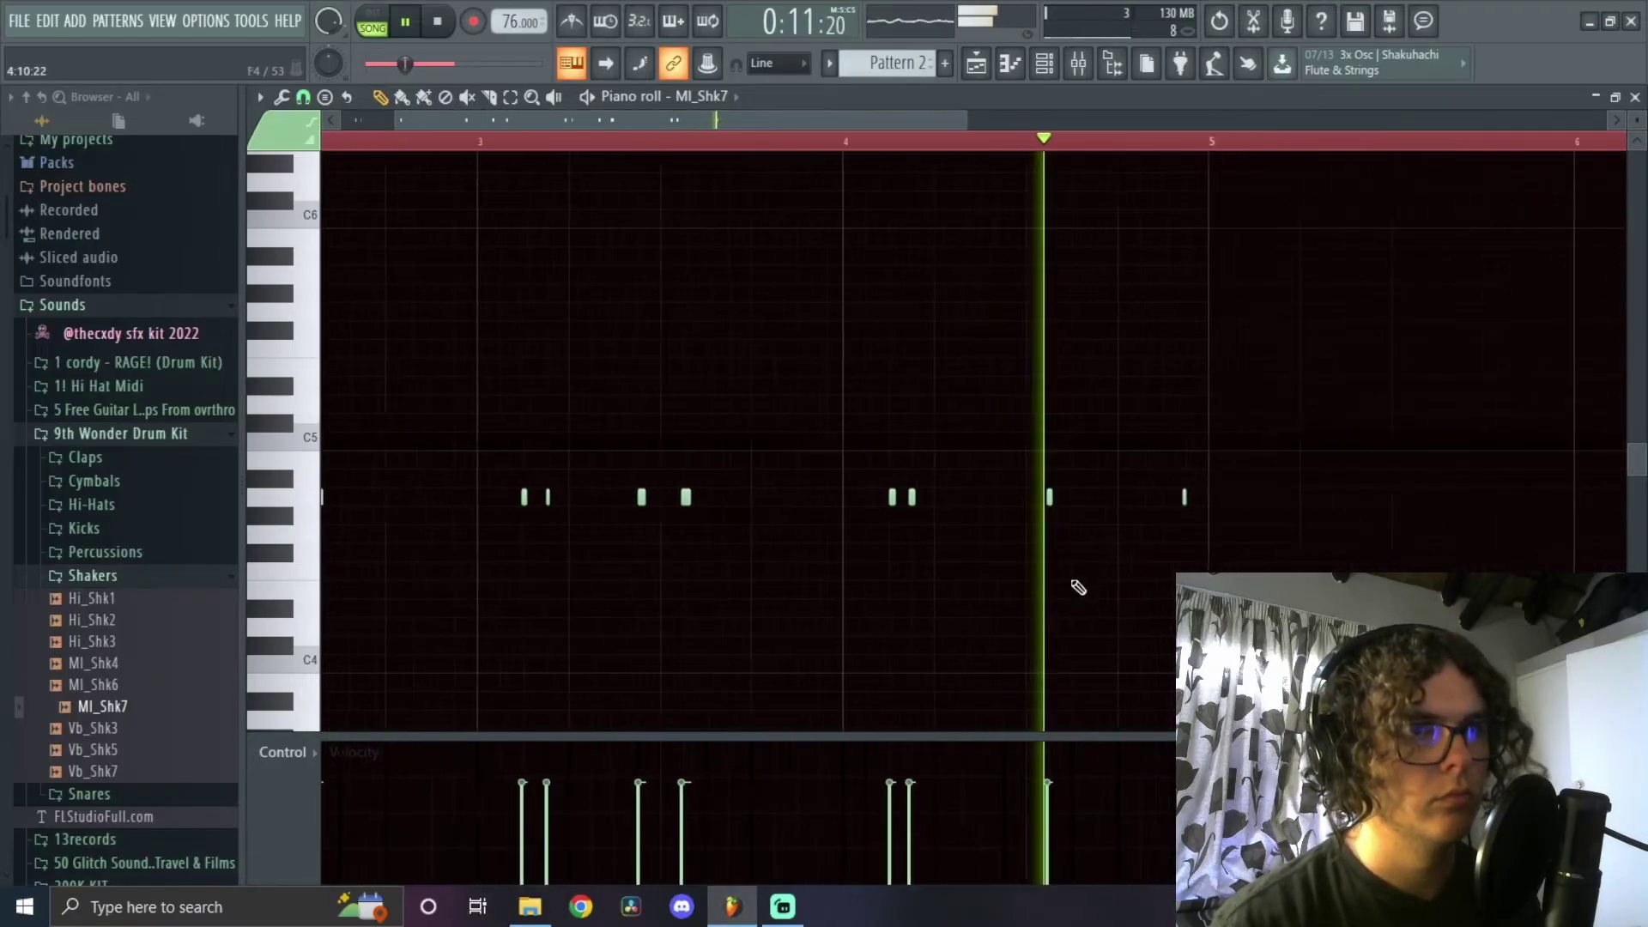
{"action": "scroll", "coordinate": [1111, 595], "scroll_direction": "down", "scroll_amount": 3}
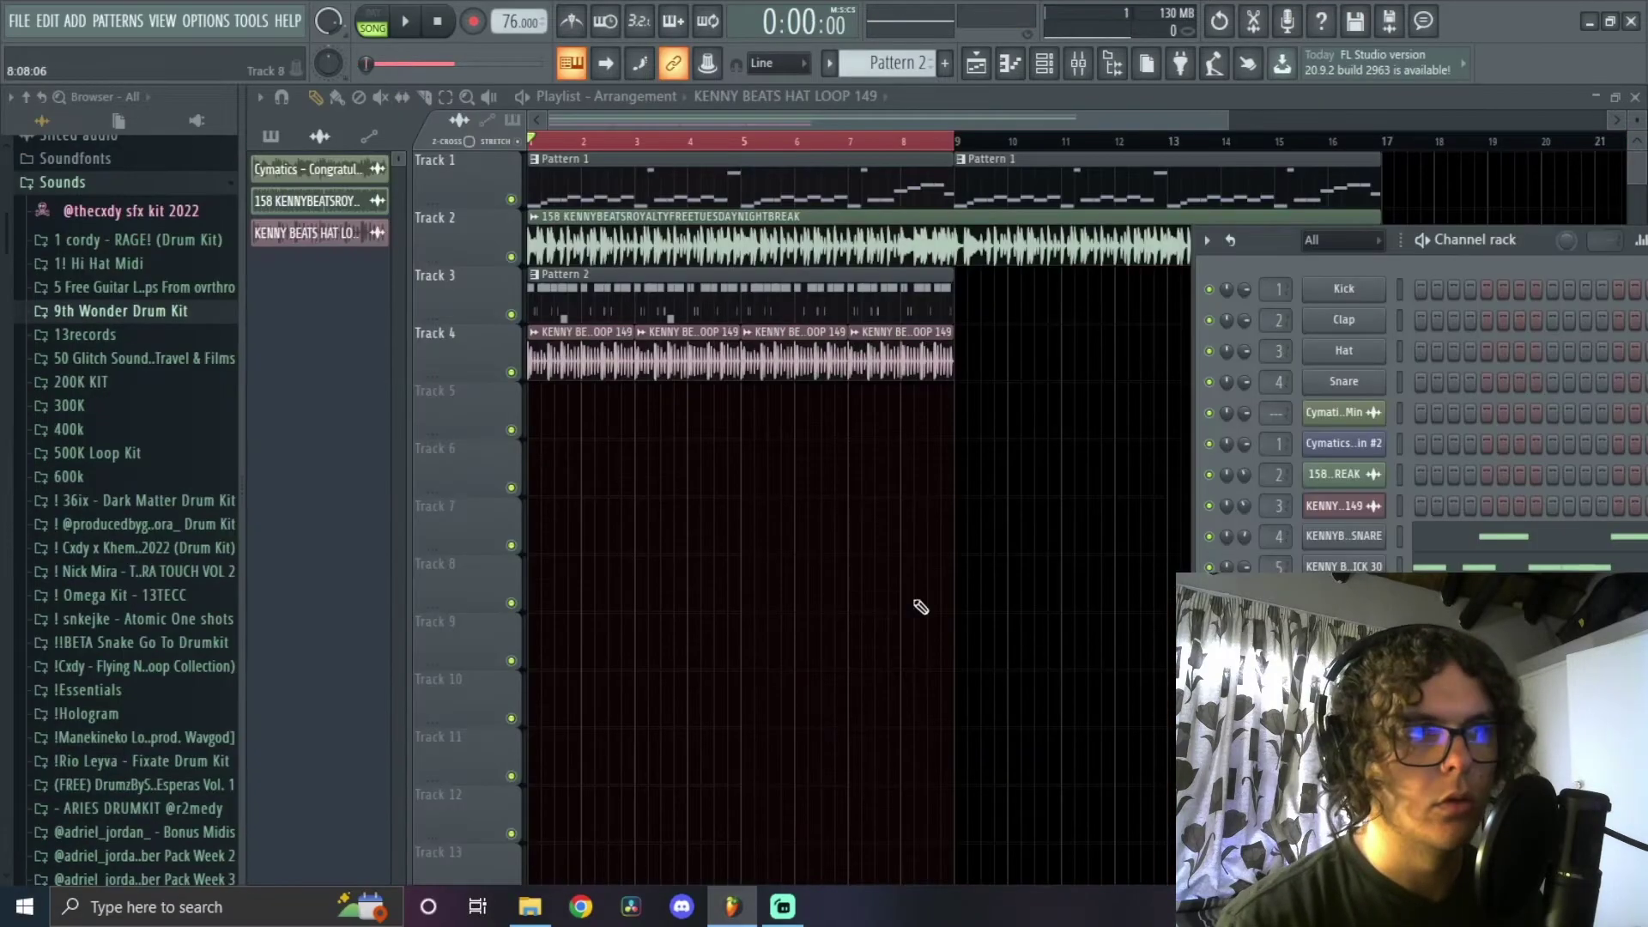
Load Fruity Fast Dist on insert 7 and step its presets forward to Some Oomph
{"action": "key", "text": "F6"}
{"action": "scroll", "coordinate": [625, 508], "scroll_direction": "up", "scroll_amount": 2}
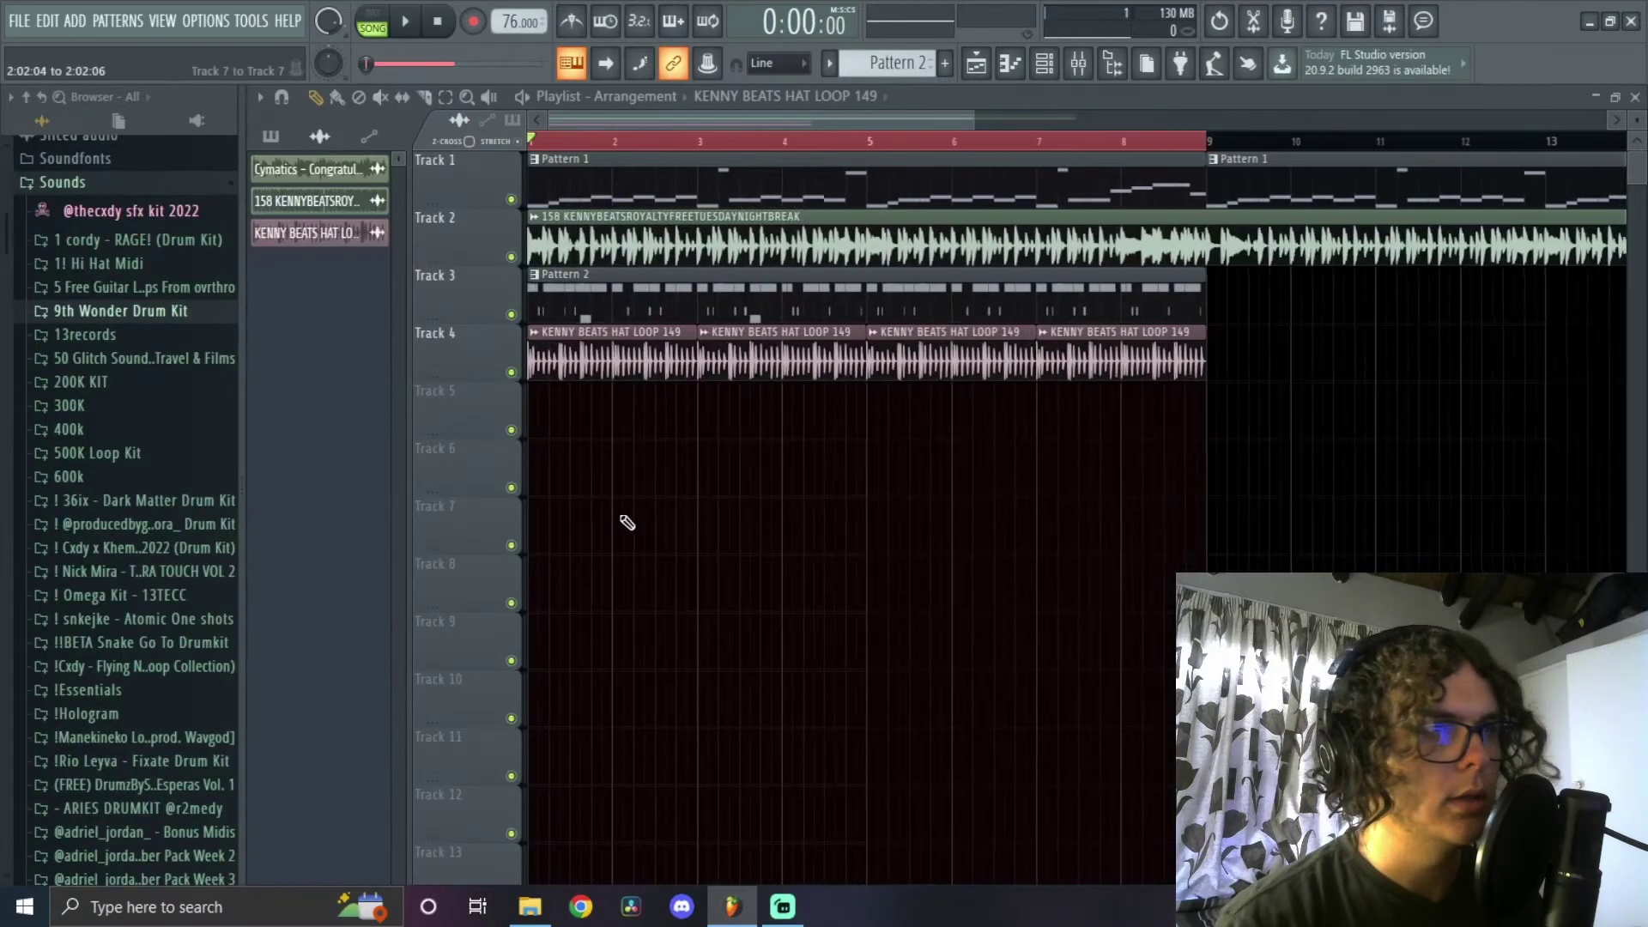
{"action": "left_click", "coordinate": [1044, 63]}
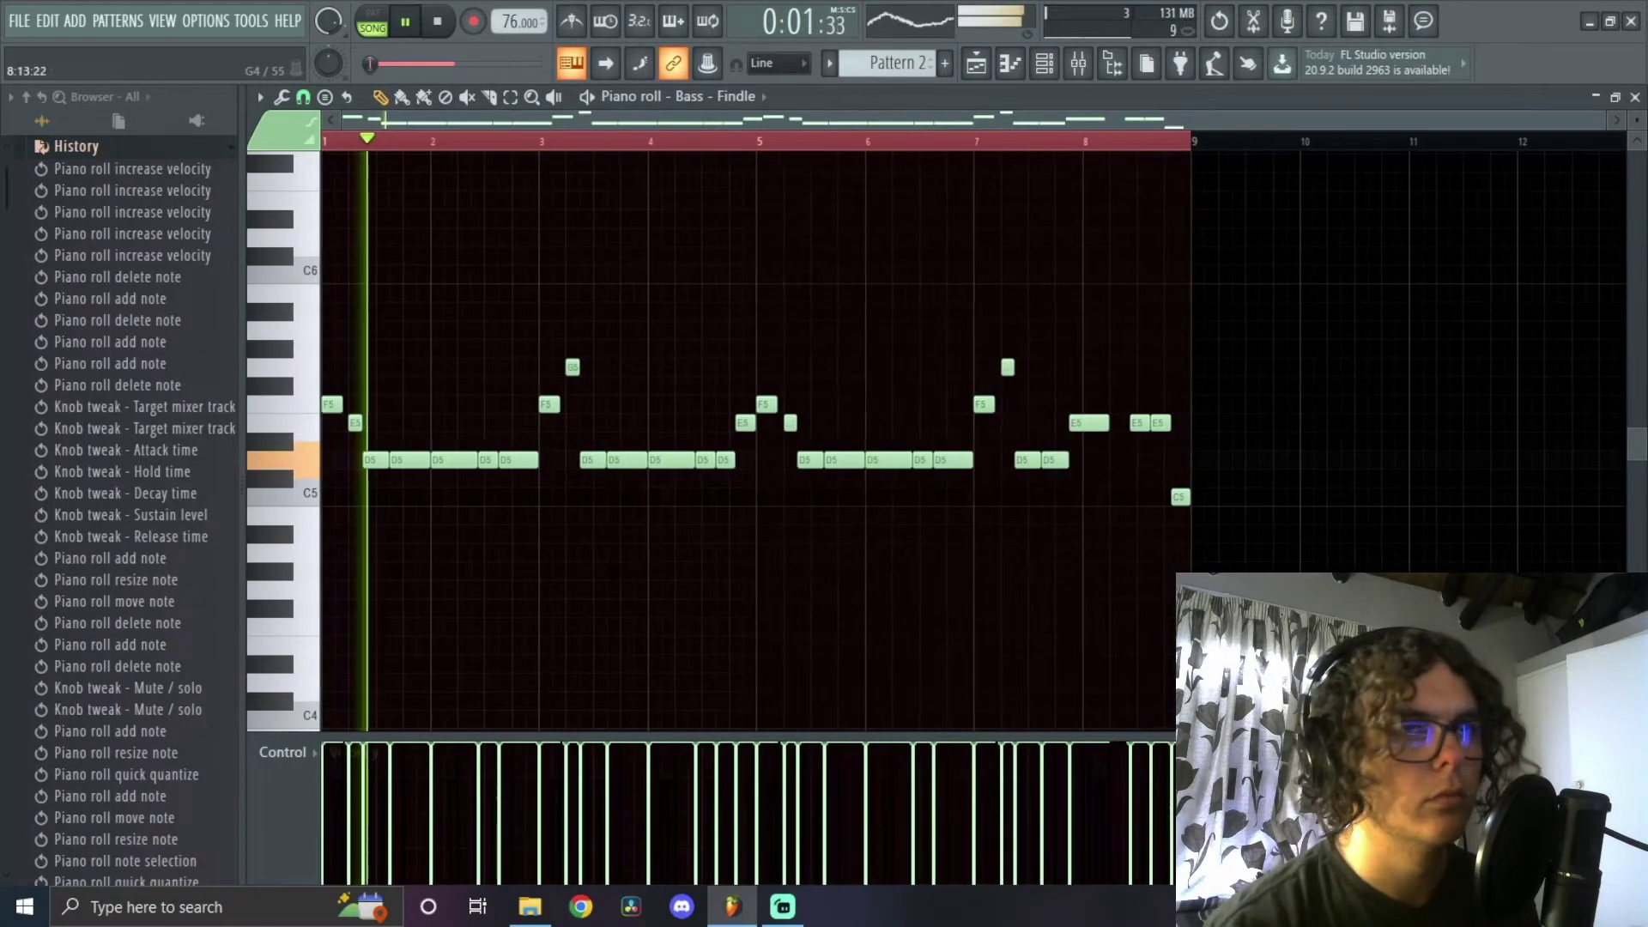
{"action": "key", "text": "F9"}
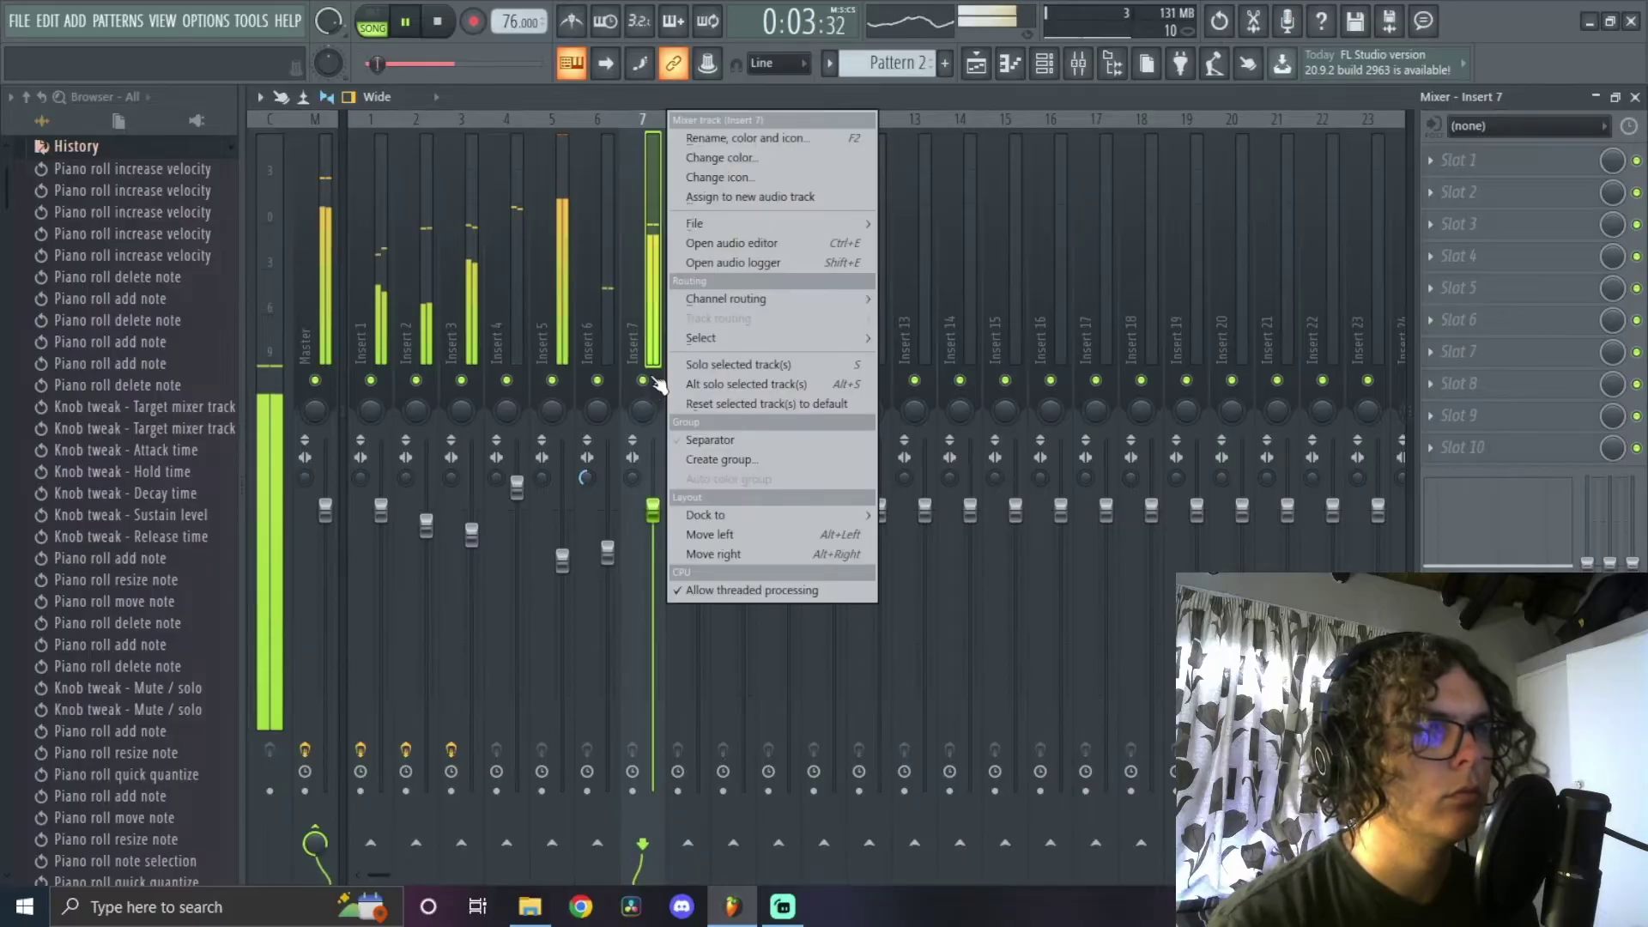
{"action": "left_click", "coordinate": [1477, 319]}
{"action": "mouse_move", "coordinate": [1459, 347]}
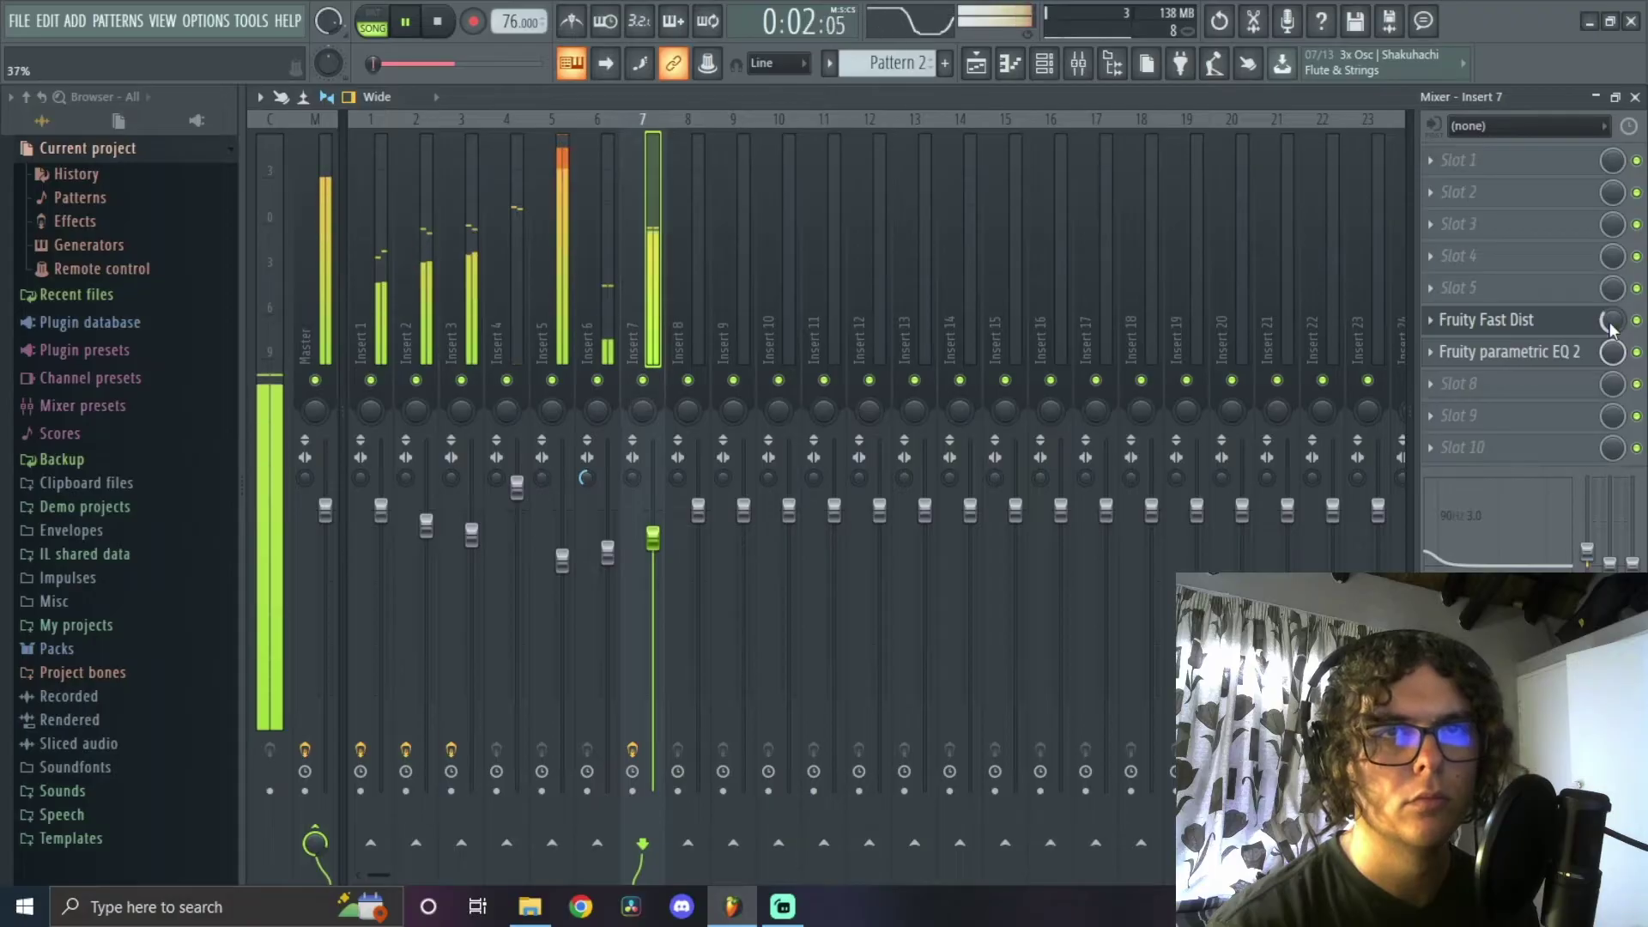
{"action": "left_click", "coordinate": [1511, 319]}
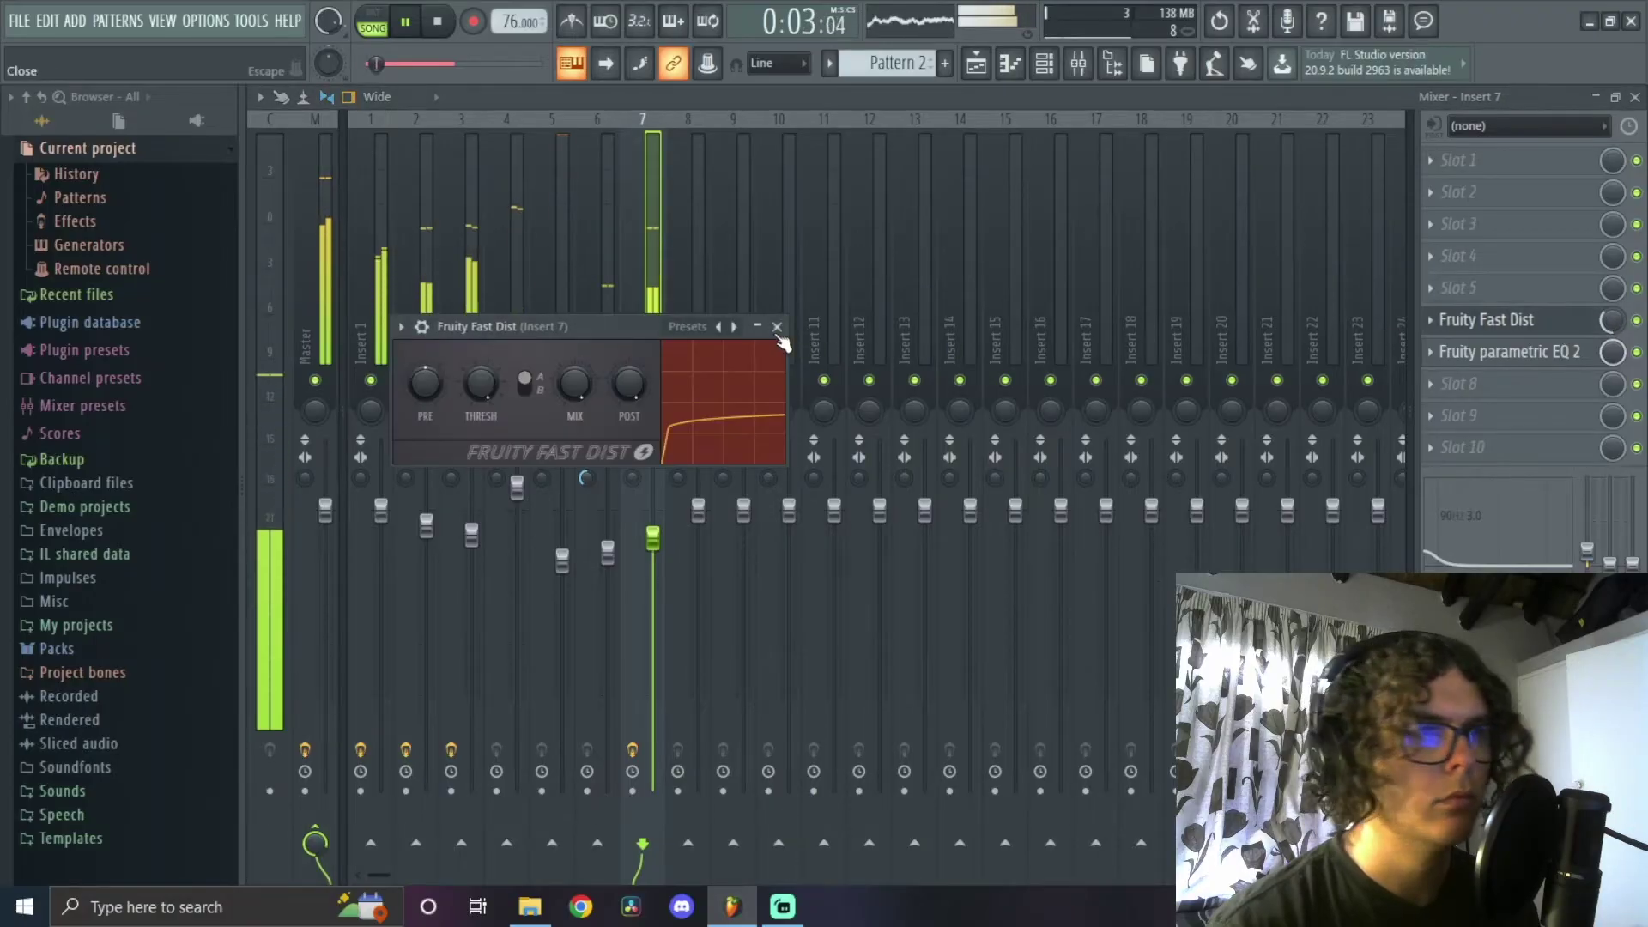
{"action": "left_click", "coordinate": [736, 327]}
{"action": "left_click", "coordinate": [736, 327]}
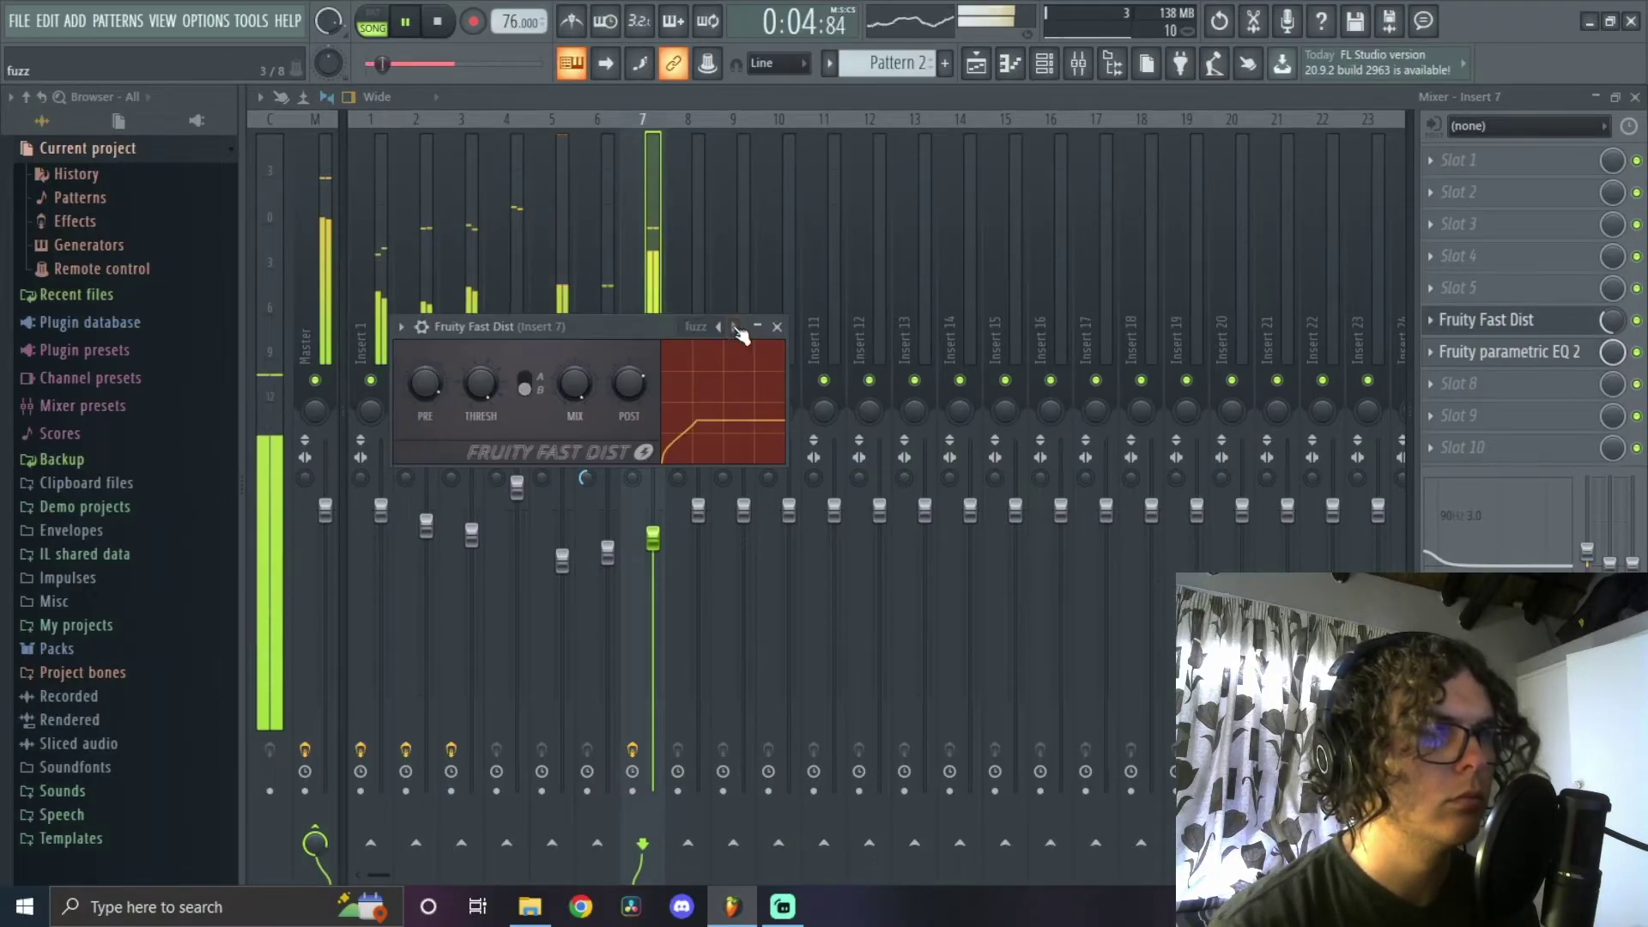
{"action": "left_click", "coordinate": [735, 327]}
{"action": "left_click", "coordinate": [736, 327]}
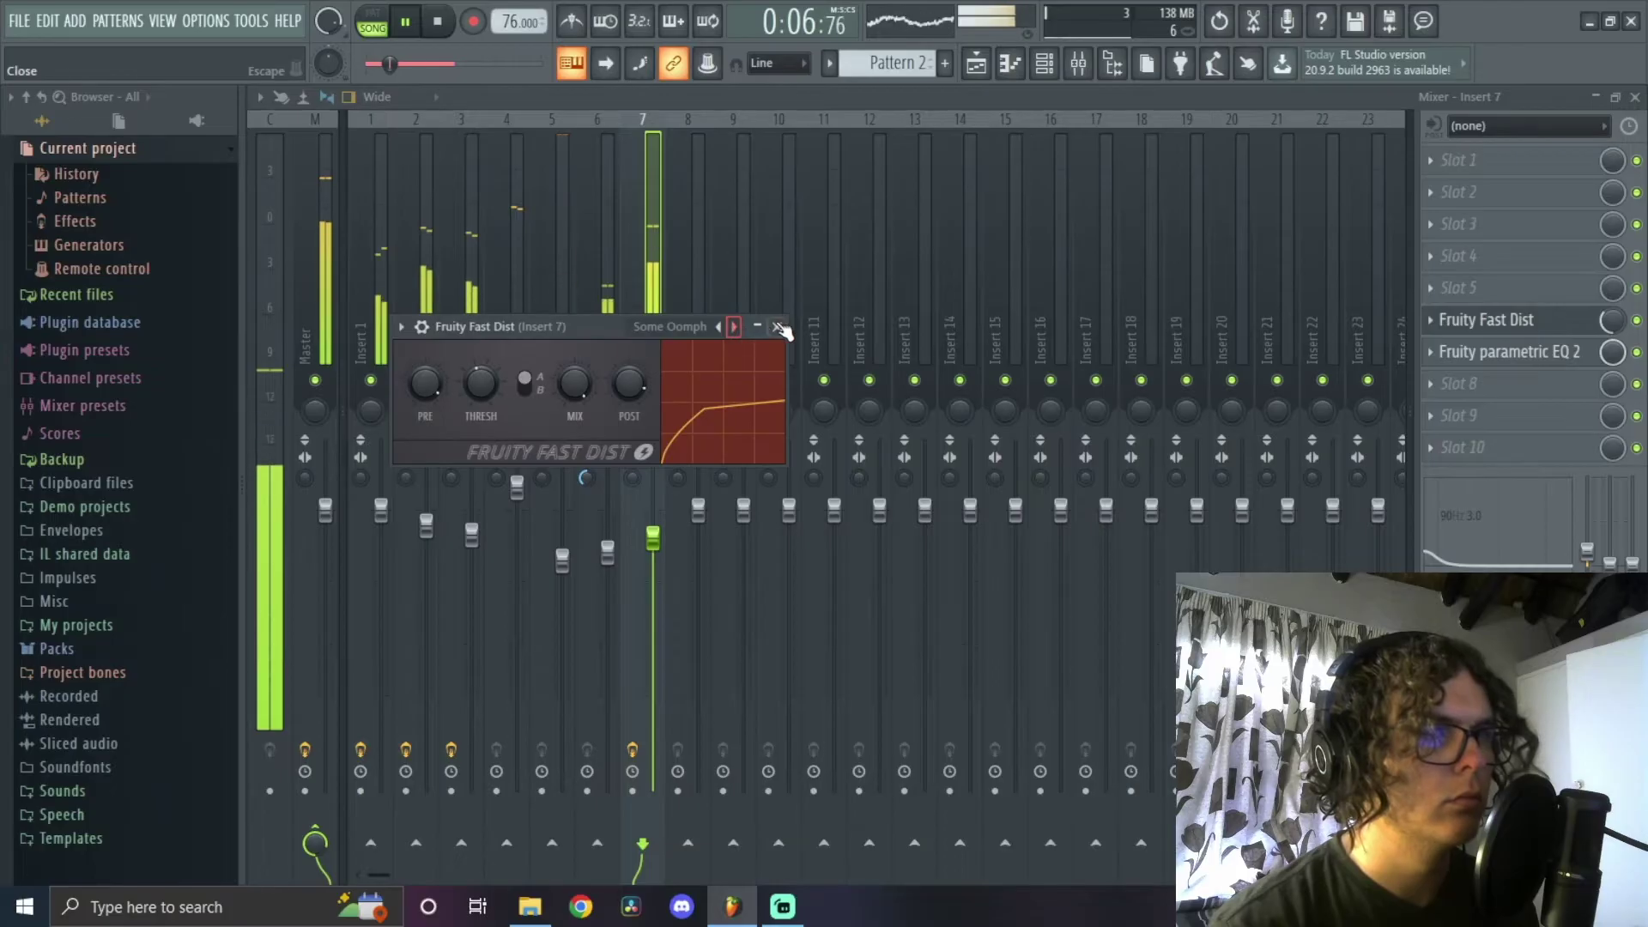
{"action": "left_click", "coordinate": [777, 328]}
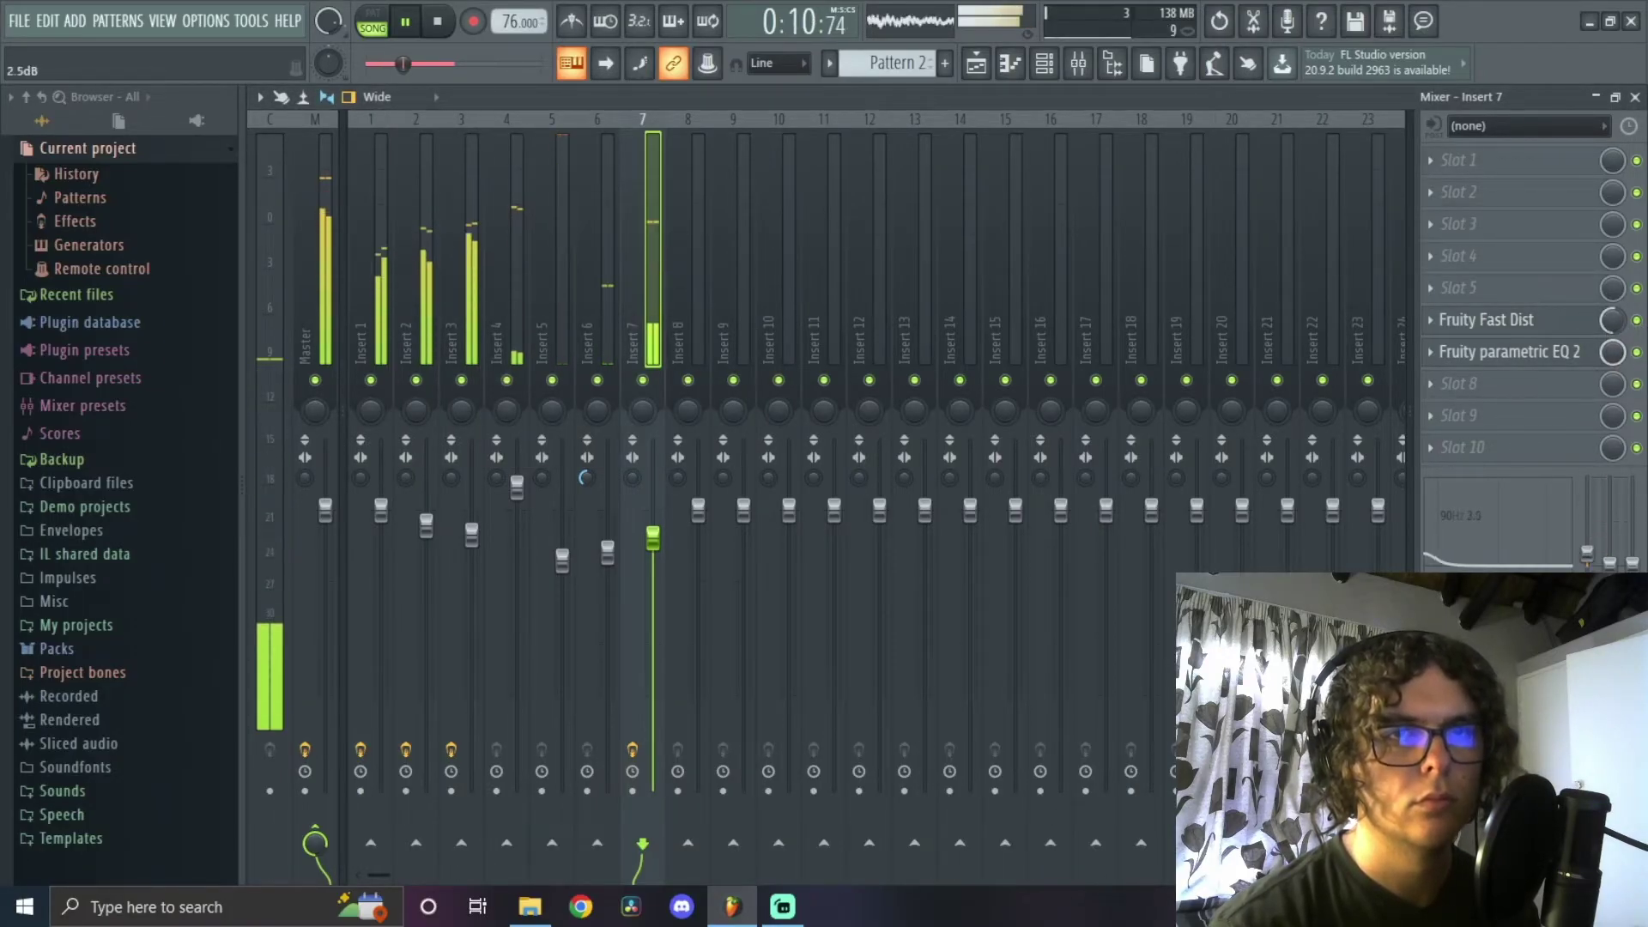
Stop playback and return to the playlist showing Pattern 1 from bar 9 above the break
{"action": "key", "text": "space"}
{"action": "key", "text": "F5"}
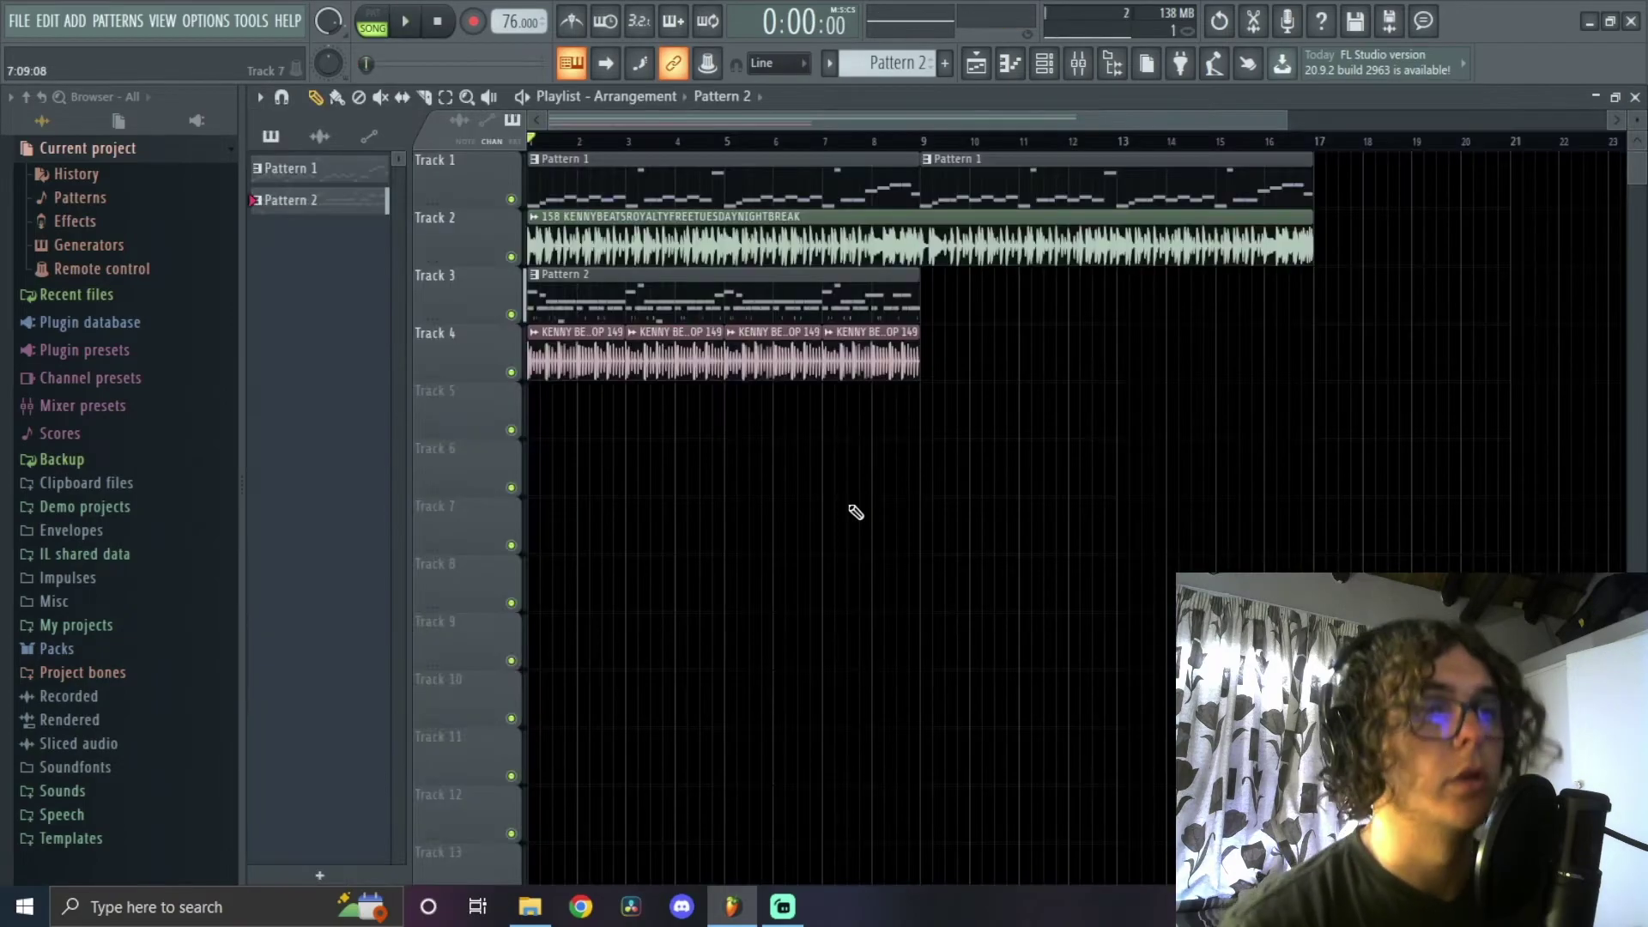
{"action": "scroll", "coordinate": [750, 467], "scroll_direction": "up", "scroll_amount": 2}
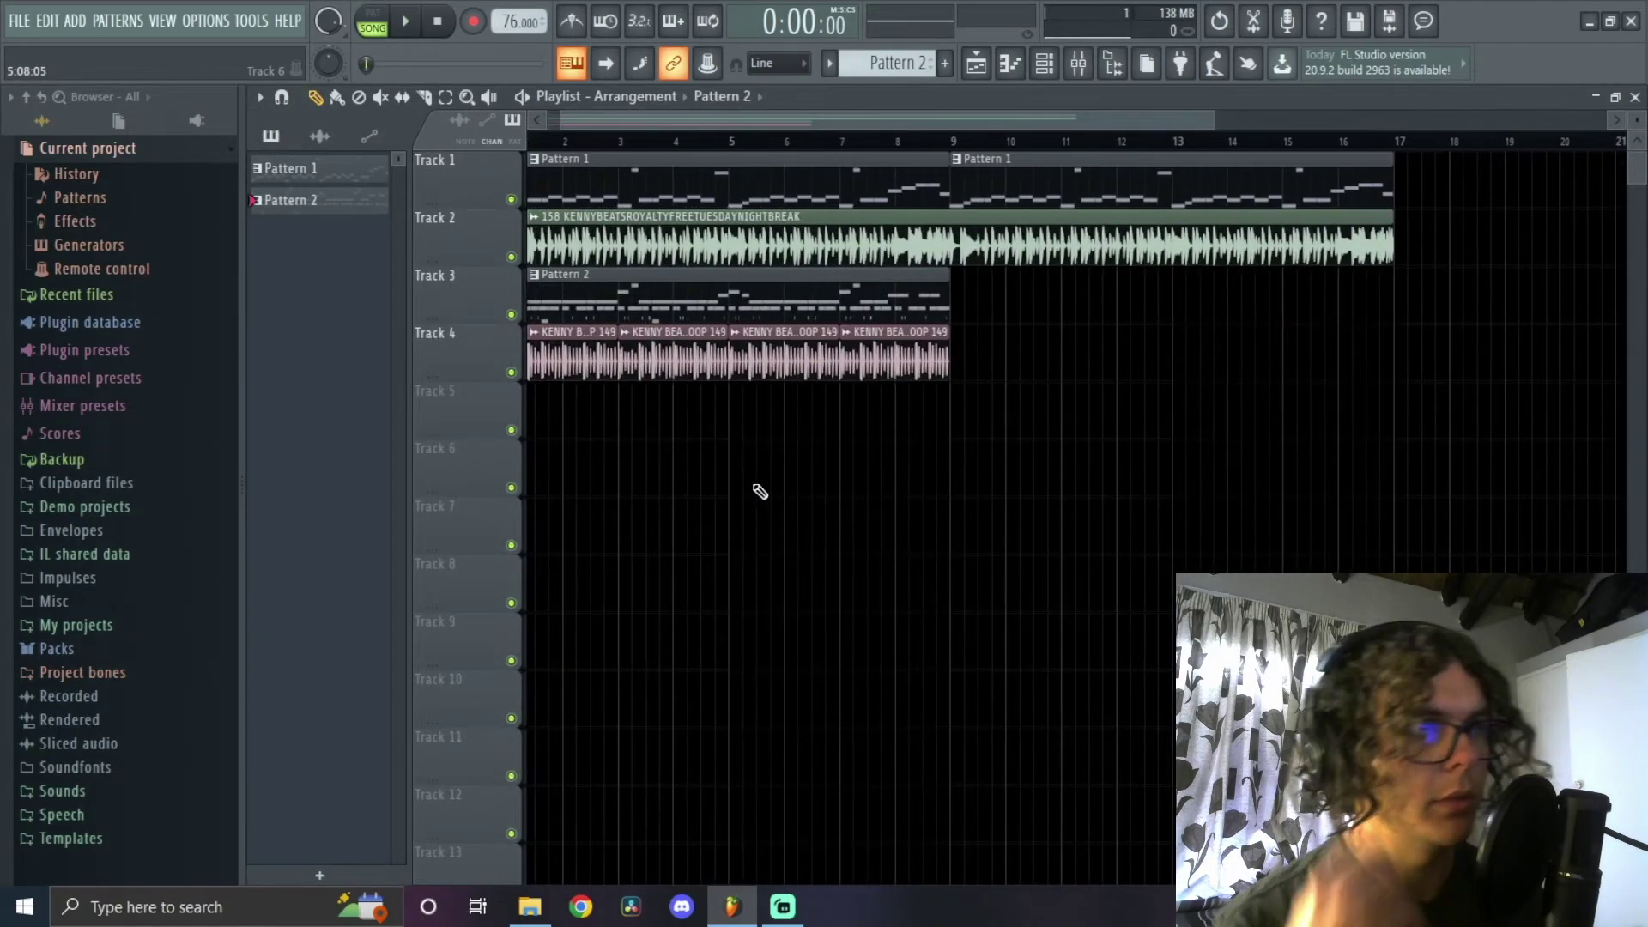
{"action": "scroll", "coordinate": [729, 471], "scroll_direction": "down", "scroll_amount": 2}
{"action": "scroll", "coordinate": [761, 183], "scroll_direction": "up", "scroll_amount": 2}
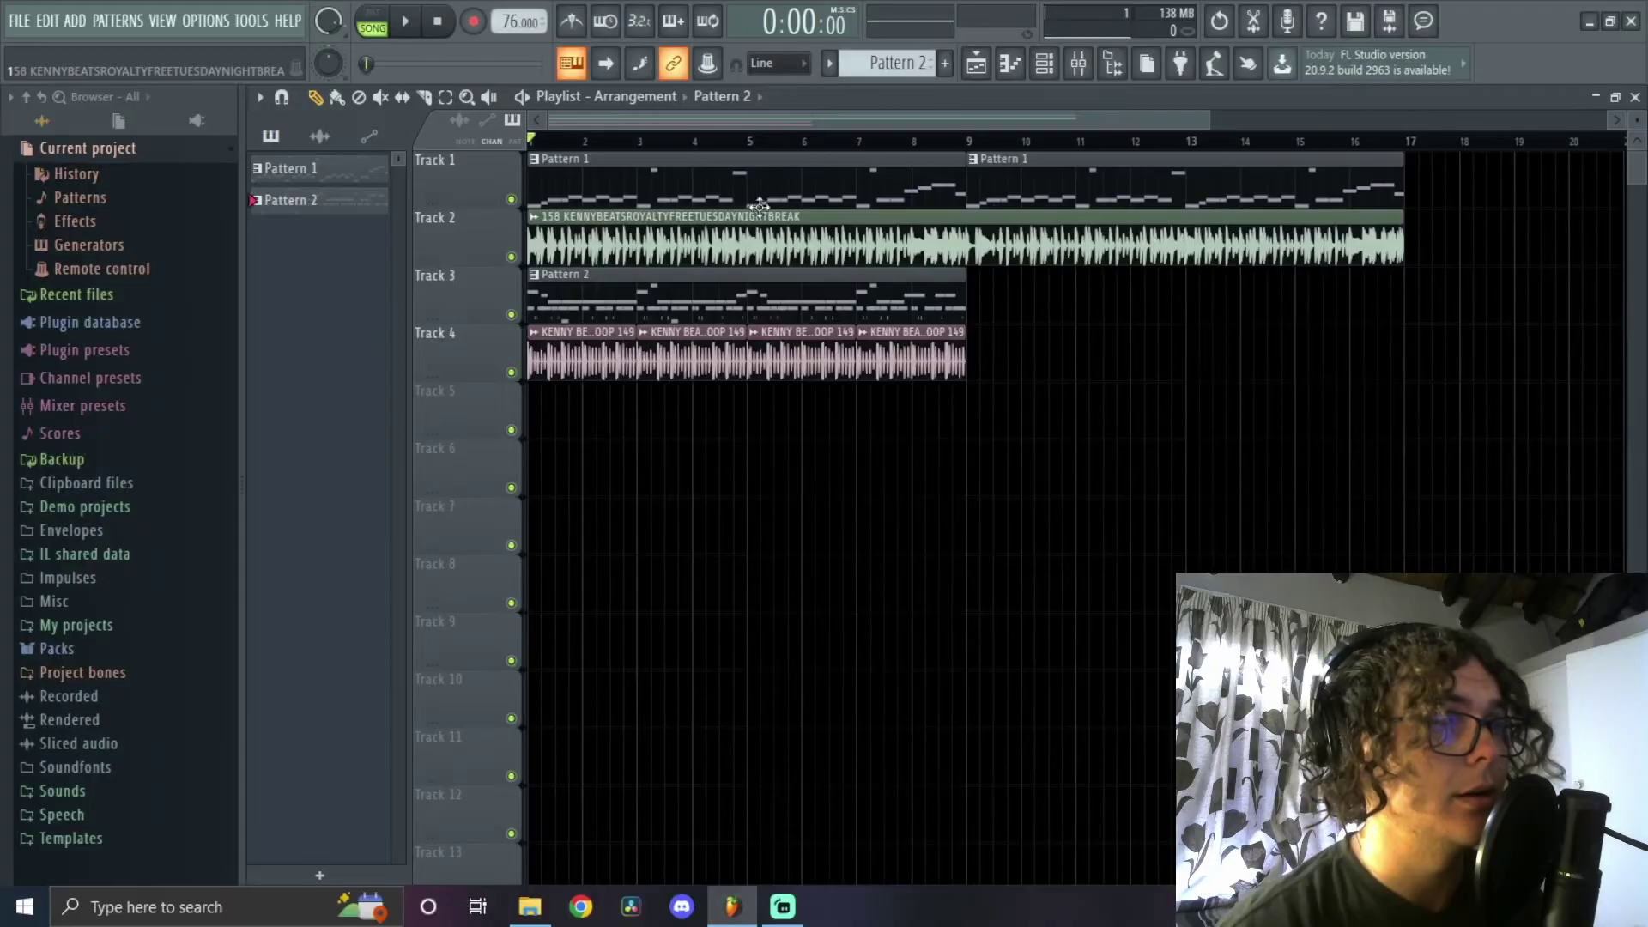